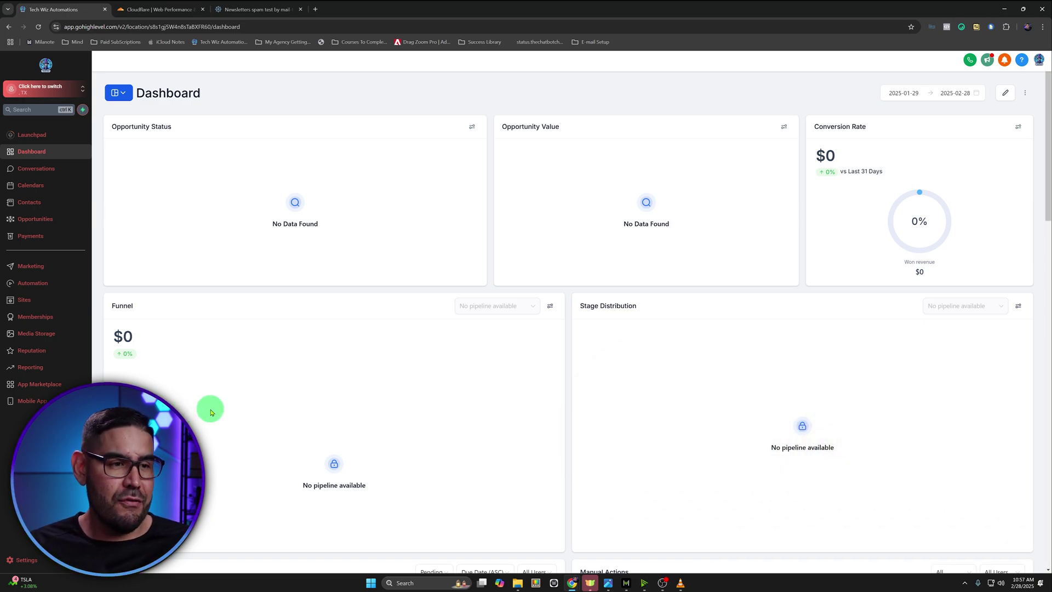
# Open HighLevel's Settings from the bottom of the left sidebar
pyautogui.click(32, 568)
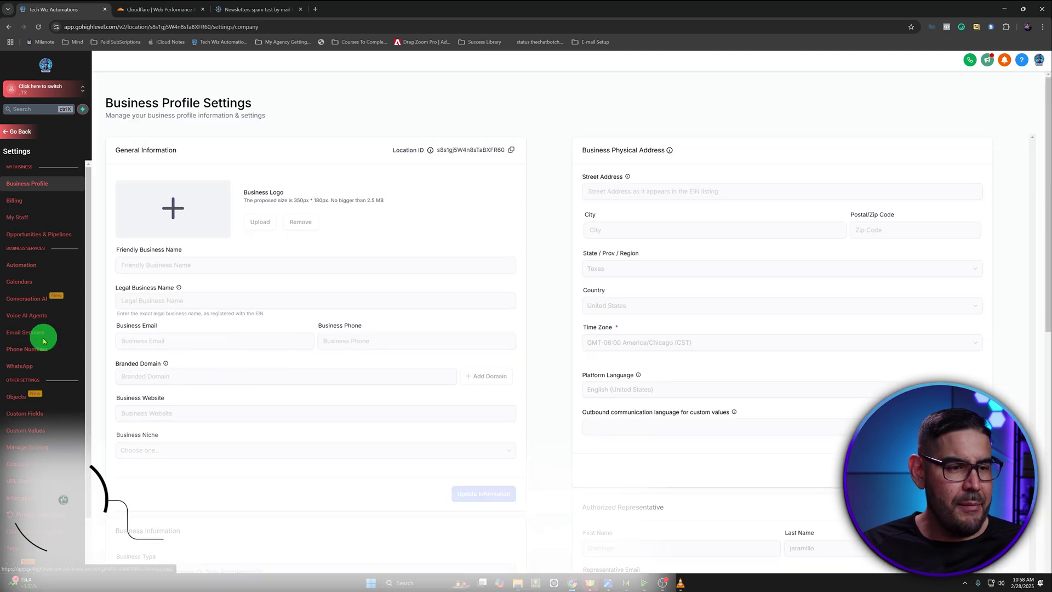
# Go to Email Services' Dedicated domain section, dismissing the notification, and begin Add Domain
pyautogui.click(41, 339)
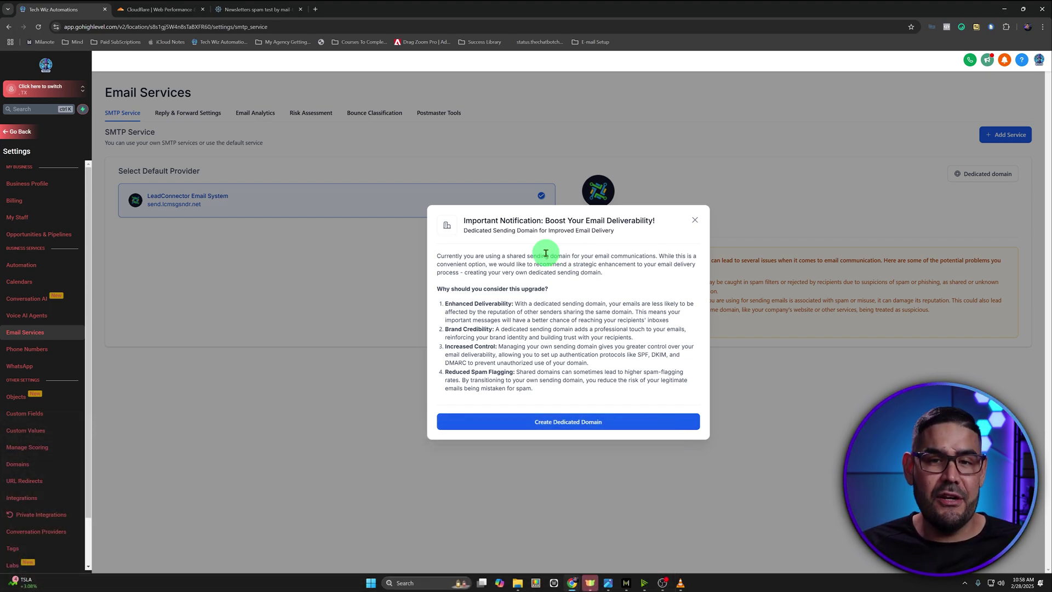
pyautogui.click(693, 222)
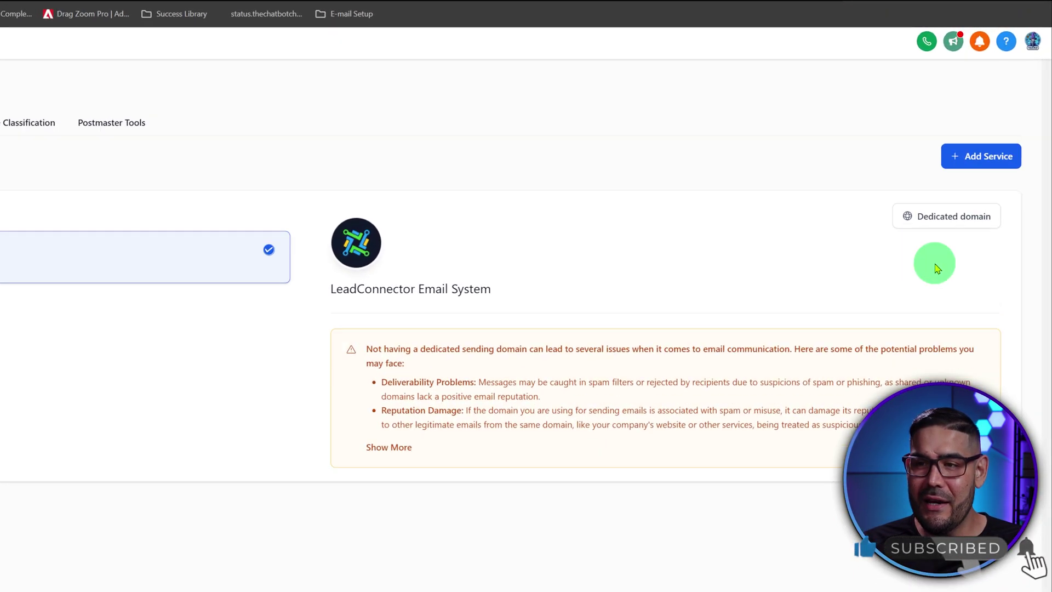
pyautogui.click(943, 220)
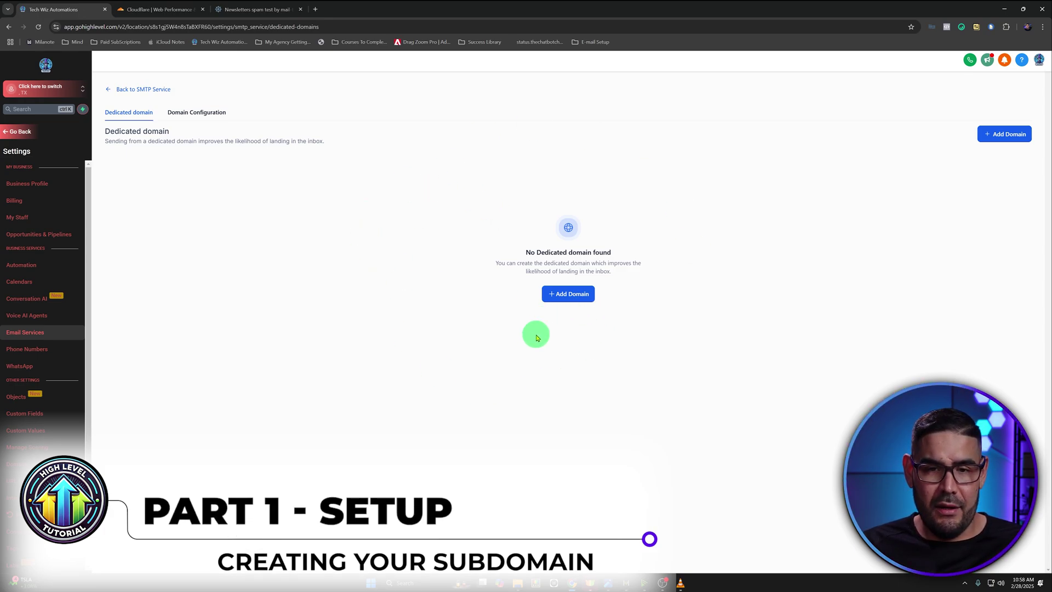
pyautogui.click(561, 300)
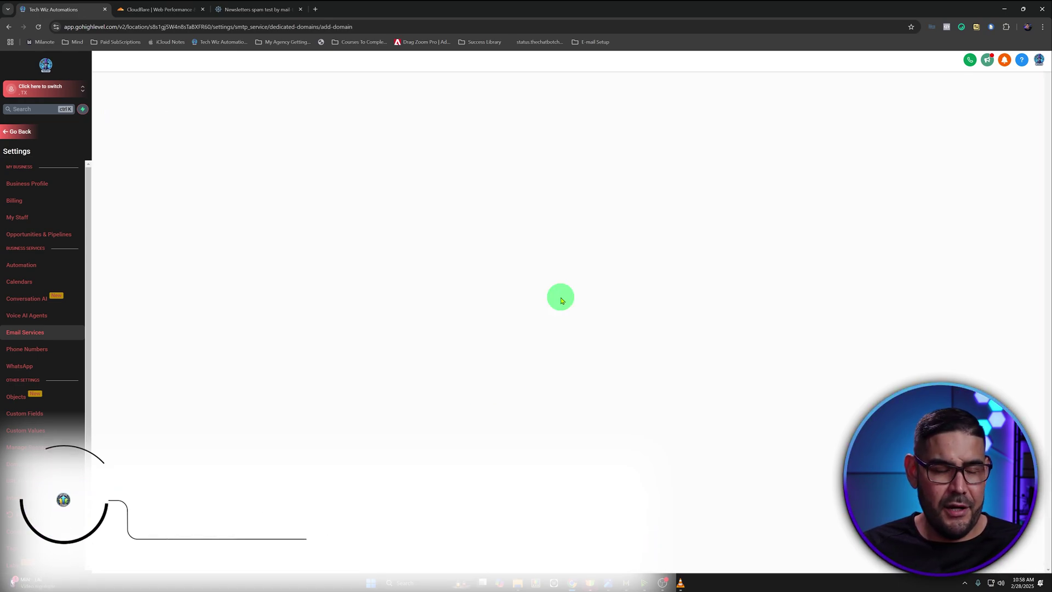
# Enter e.elitesystemz.com as the domain name and submit it with Add & Verify
pyautogui.click(163, 169)
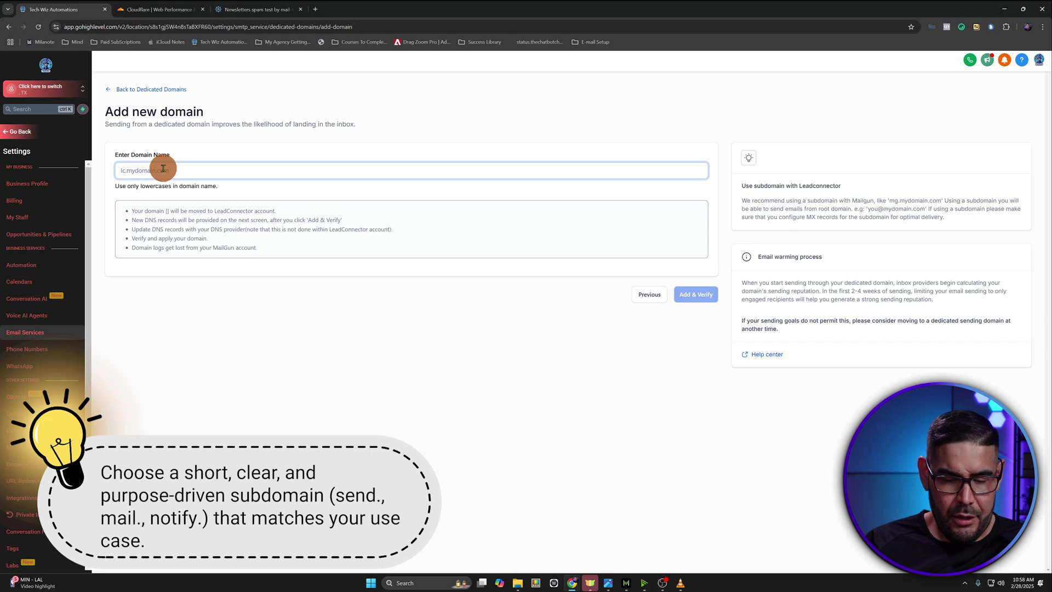
pyautogui.write('e')
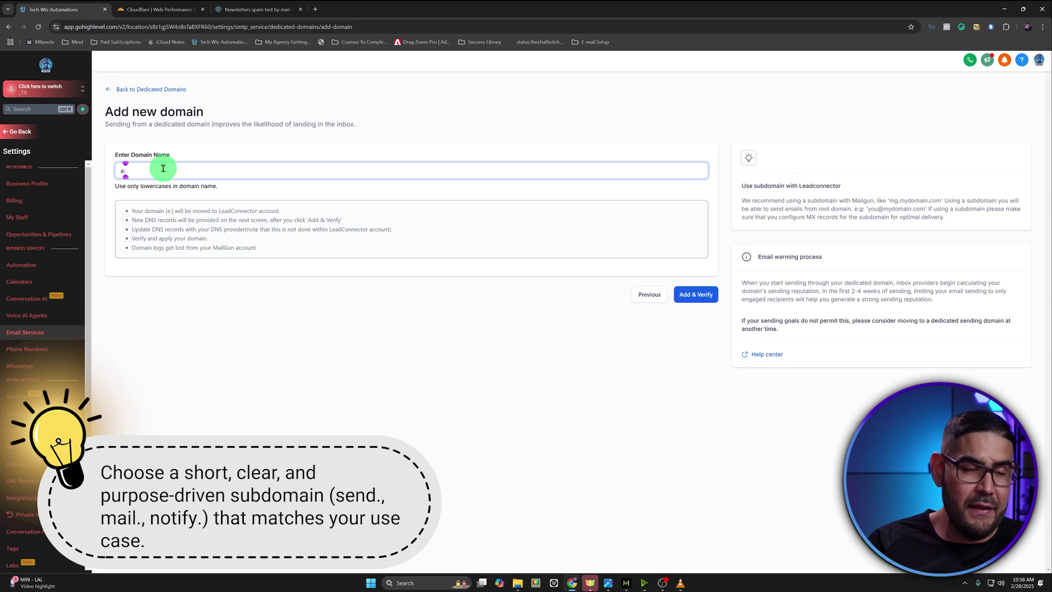
pyautogui.write('.elitesystemz.com')
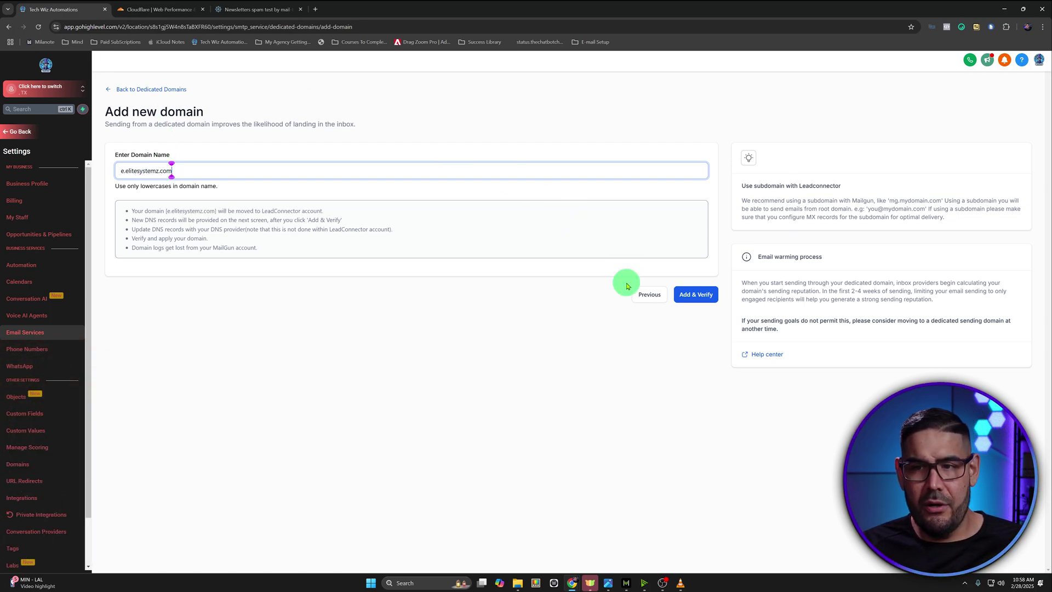
pyautogui.click(689, 298)
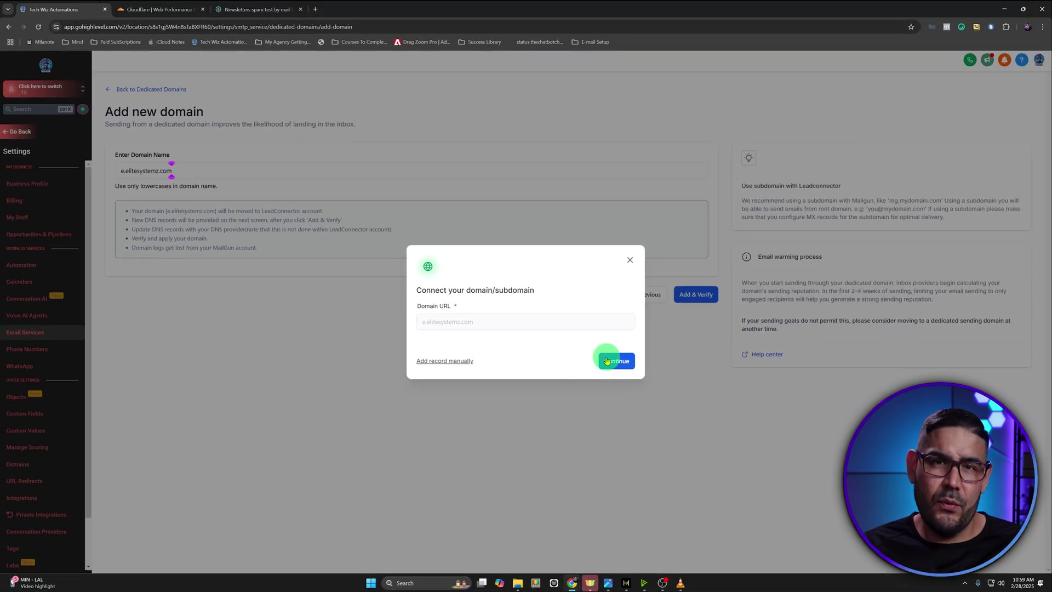
# Continue and authorize Cloudflare to create the e.elitesystemz.com DNS records
pyautogui.click(607, 361)
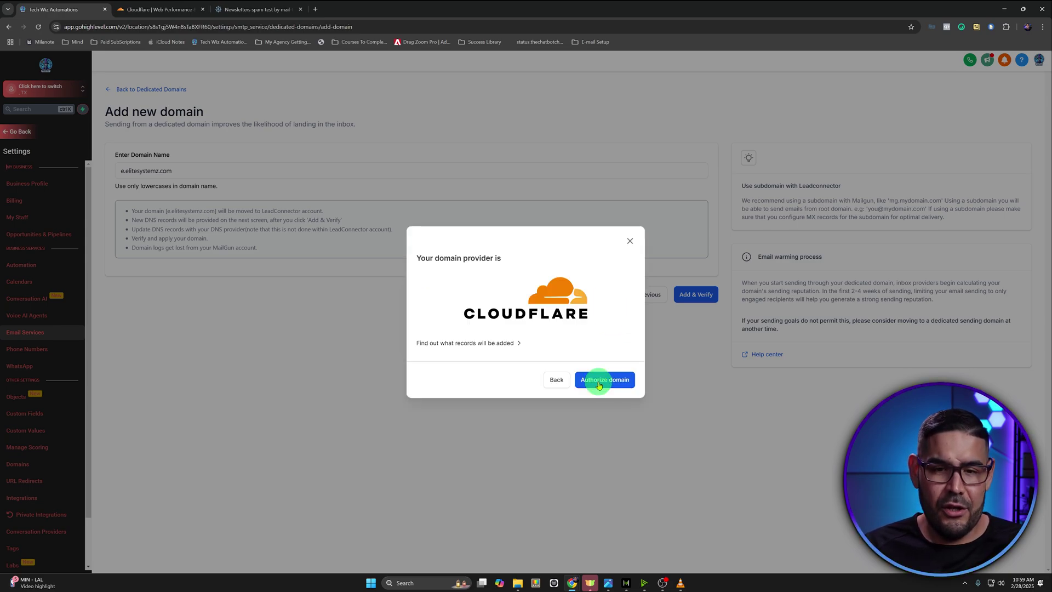
pyautogui.click(596, 384)
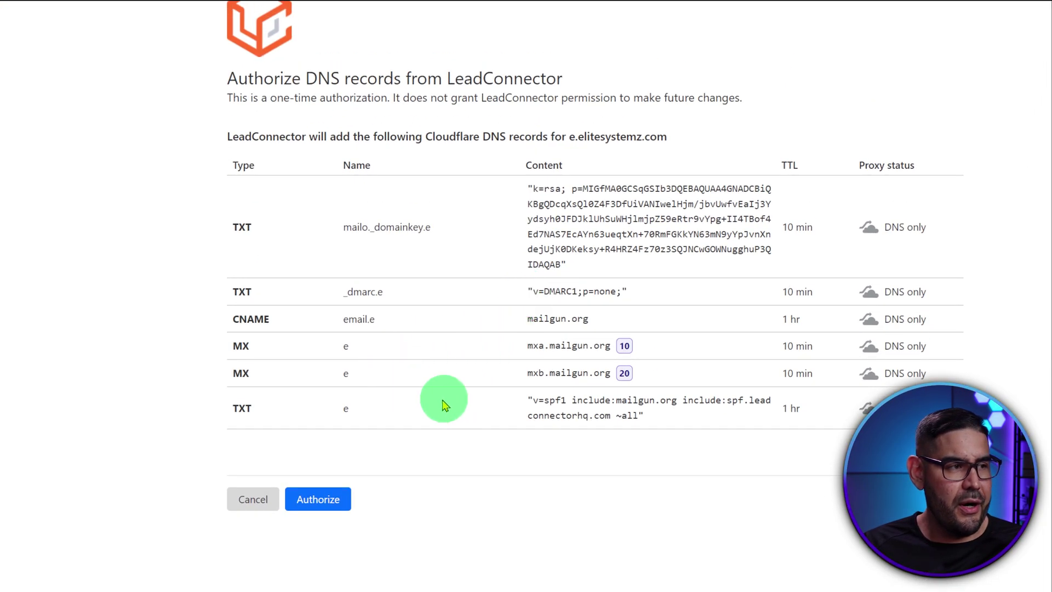
pyautogui.click(323, 499)
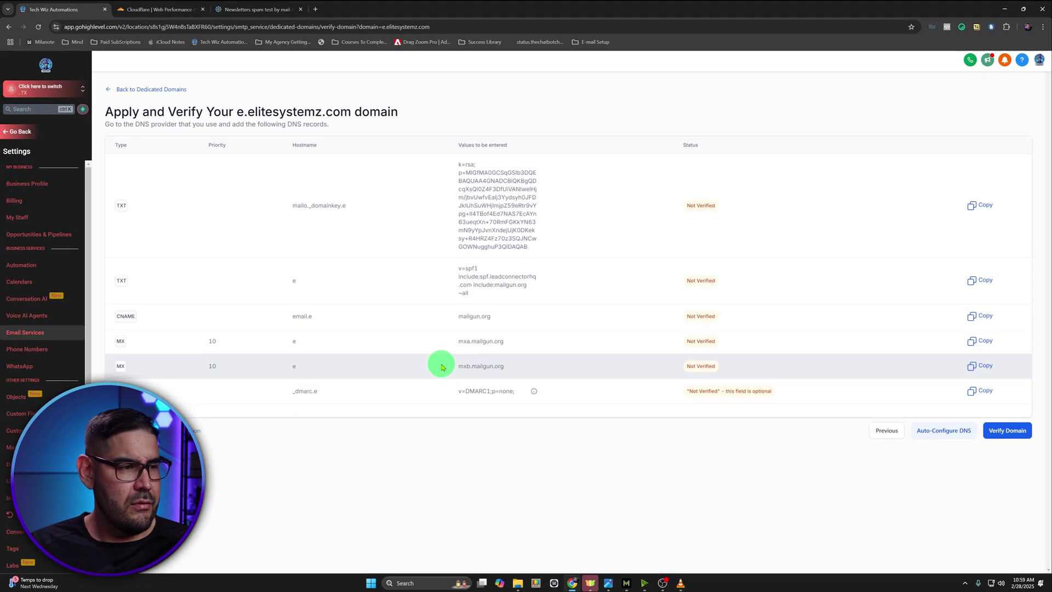
# Verify the e.elitesystemz.com records, check them in Cloudflare, and return to Dedicated Domains
pyautogui.click(997, 432)
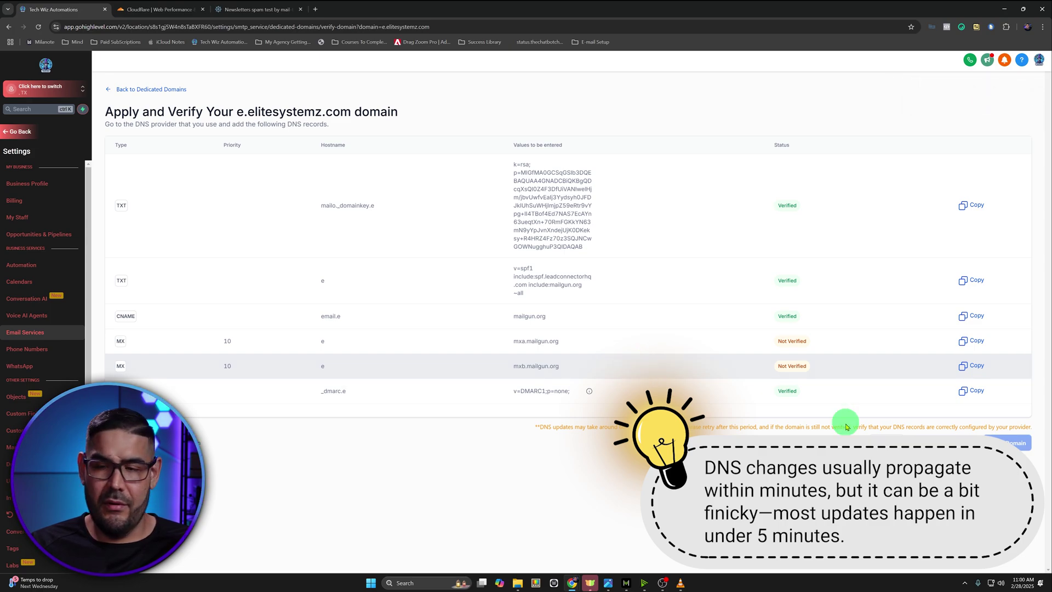
pyautogui.click(184, 10)
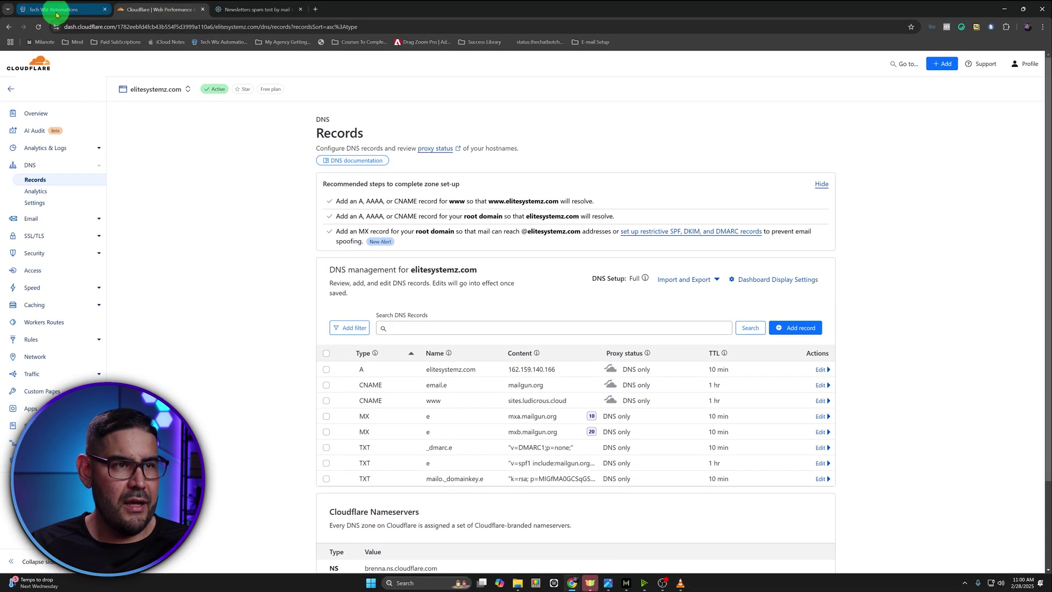
pyautogui.click(49, 7)
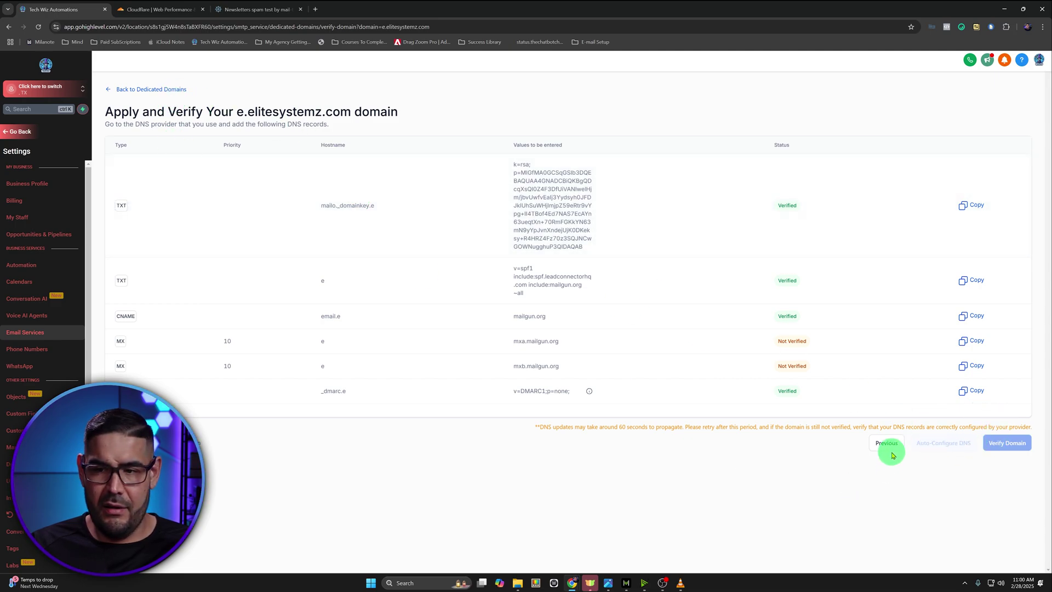
pyautogui.click(162, 91)
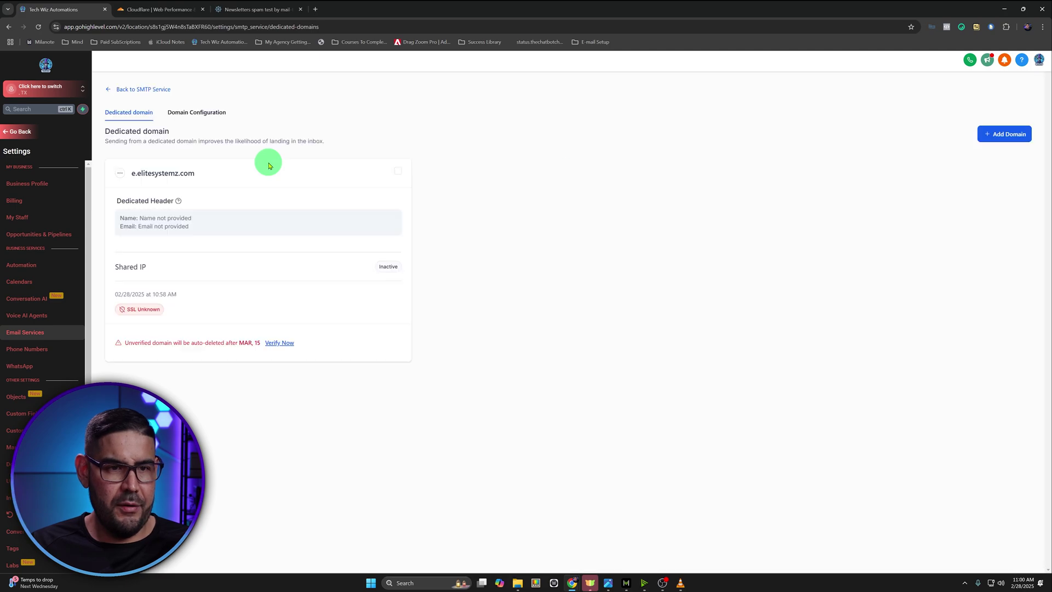
# Re-run Verify Now on e.elitesystemz.com, then view the matching records in Cloudflare
pyautogui.click(285, 344)
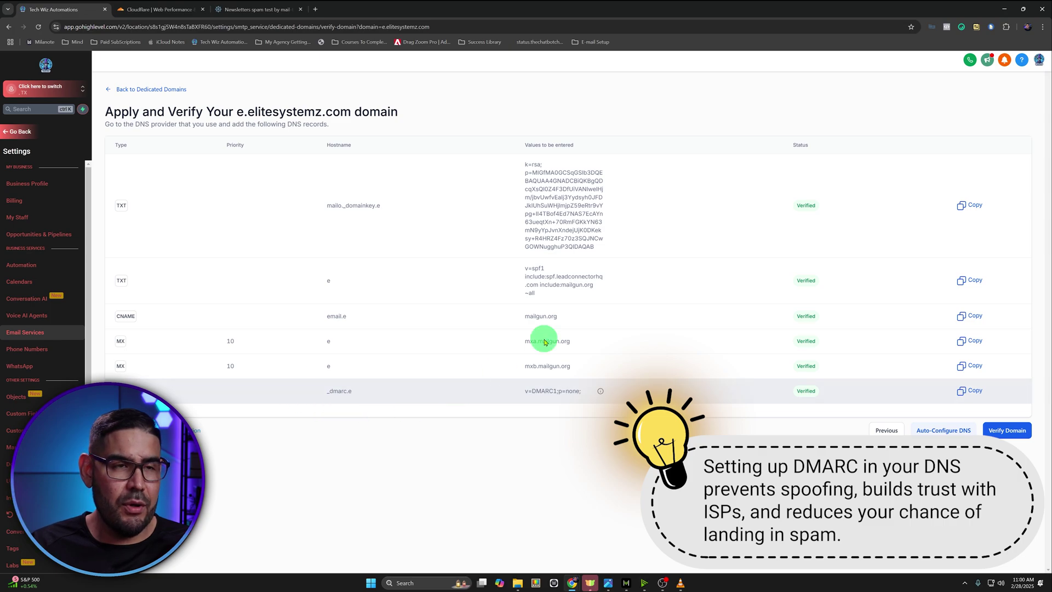
pyautogui.click(175, 7)
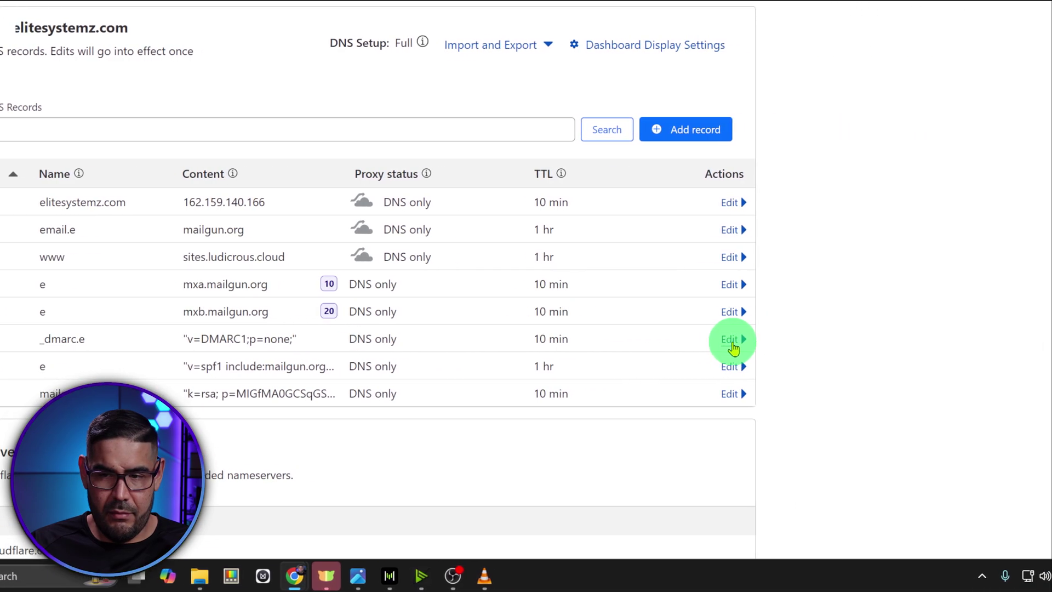
# Edit the _dmarc.e record content from p=none to p=reject and save it
pyautogui.click(731, 341)
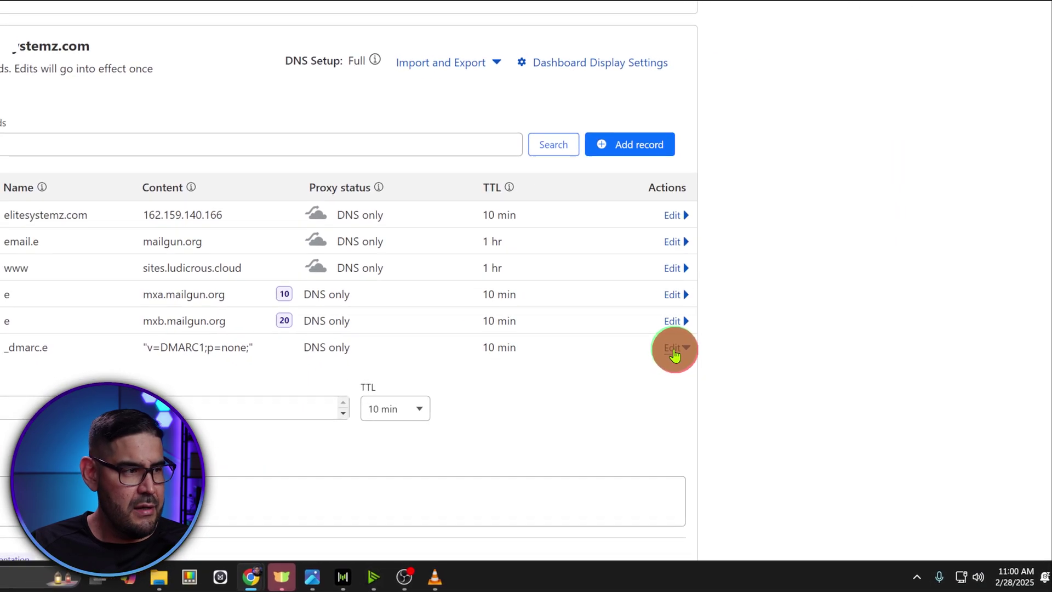
pyautogui.scroll(-3, 643, 485)
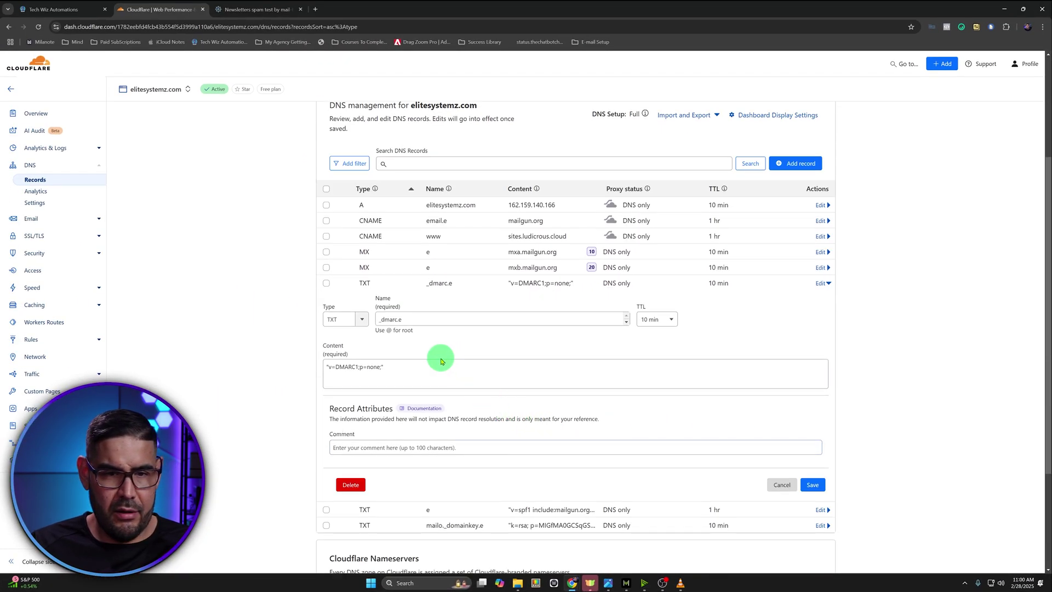
pyautogui.click(377, 368)
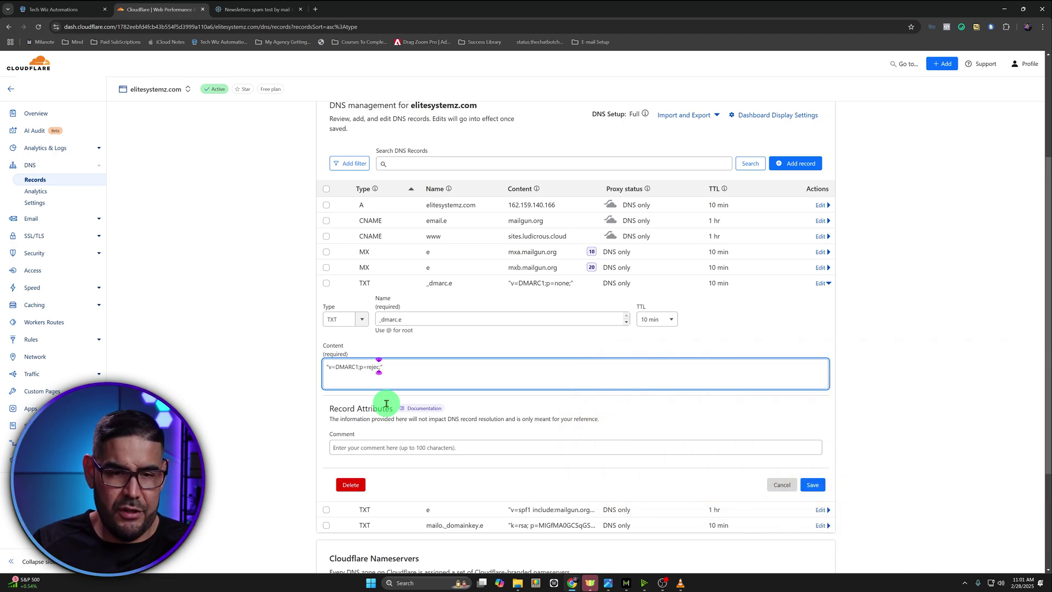
pyautogui.click(813, 485)
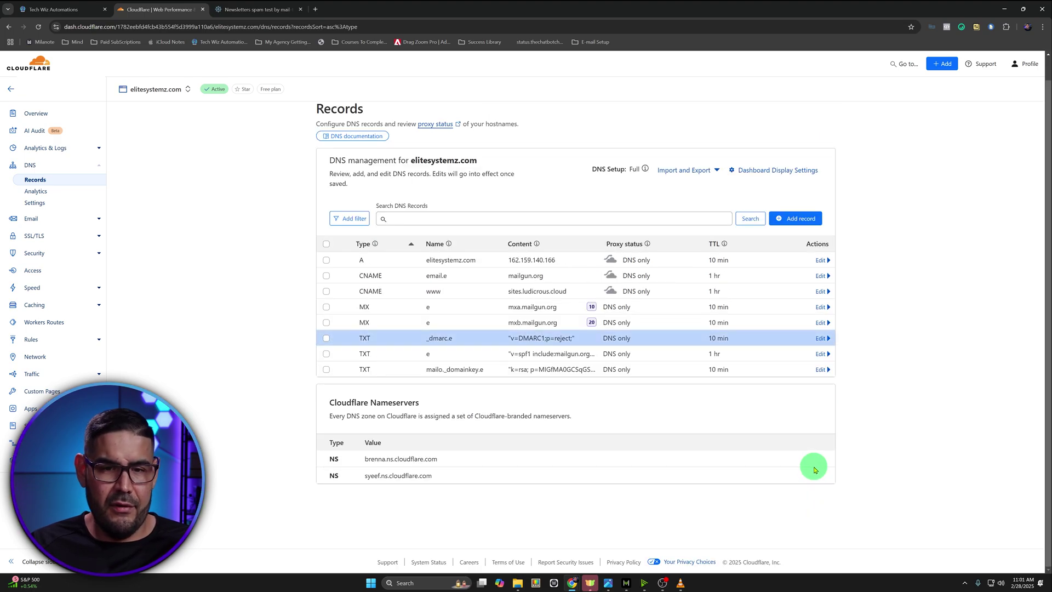
pyautogui.click(55, 9)
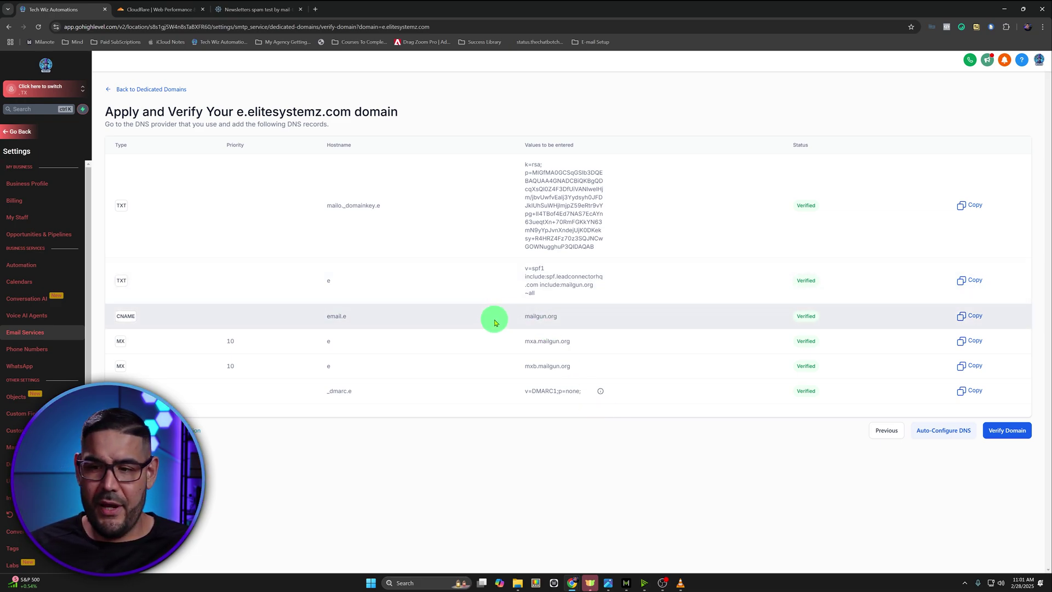
# Re-verify e.elitesystemz.com, then delete the dedicated domain by confirming with 'Delete'
pyautogui.click(1006, 433)
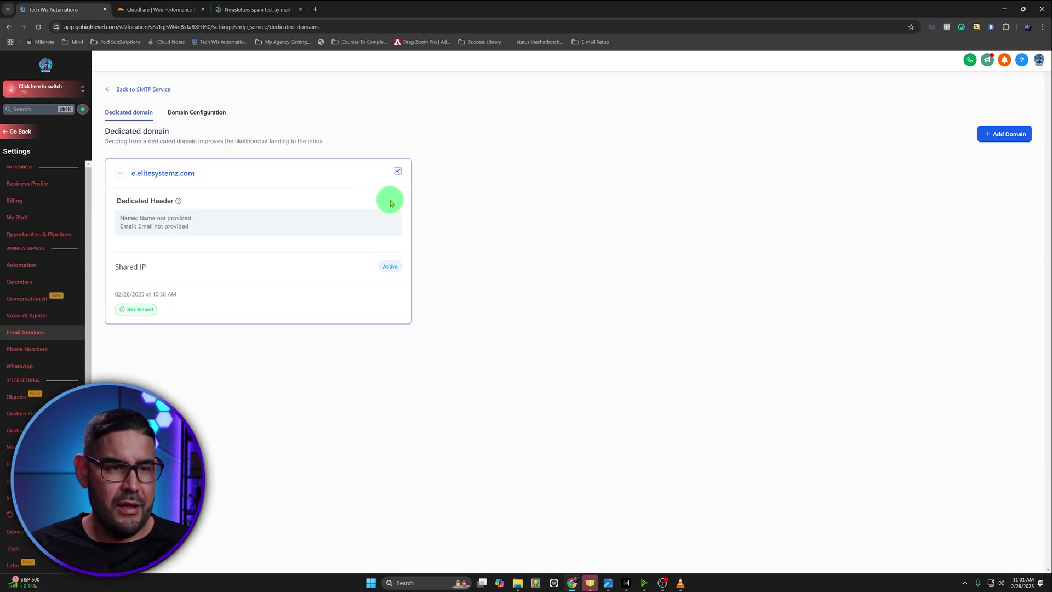
pyautogui.click(120, 173)
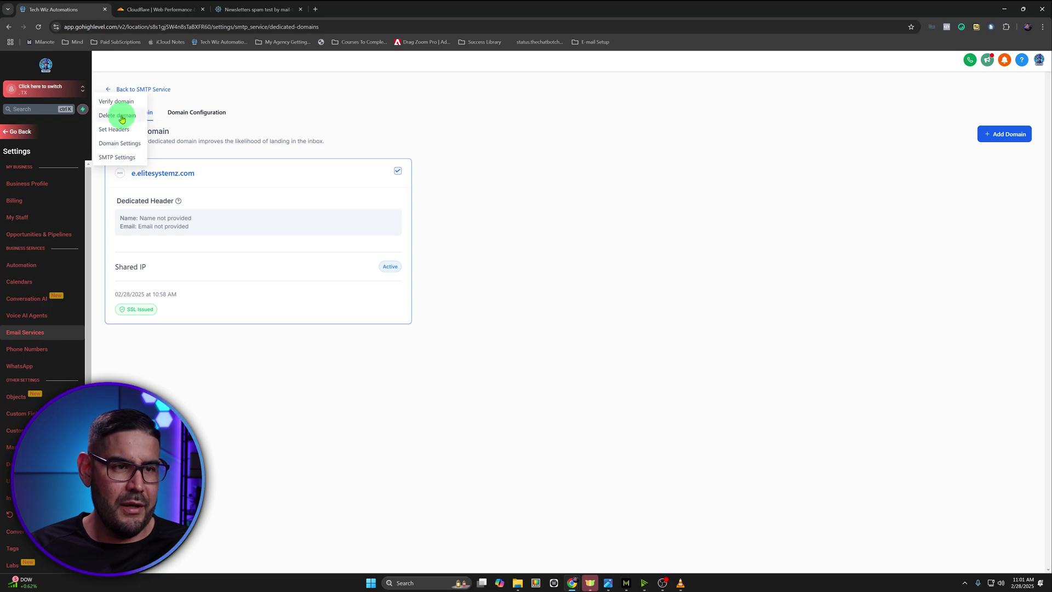
pyautogui.click(121, 119)
pyautogui.click(536, 367)
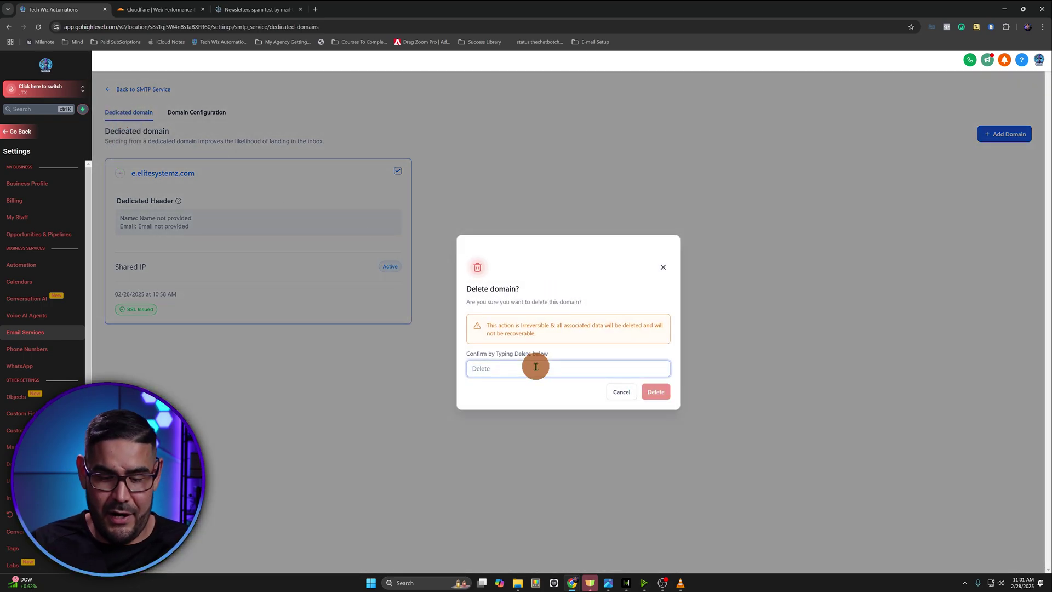
pyautogui.write('Delete')
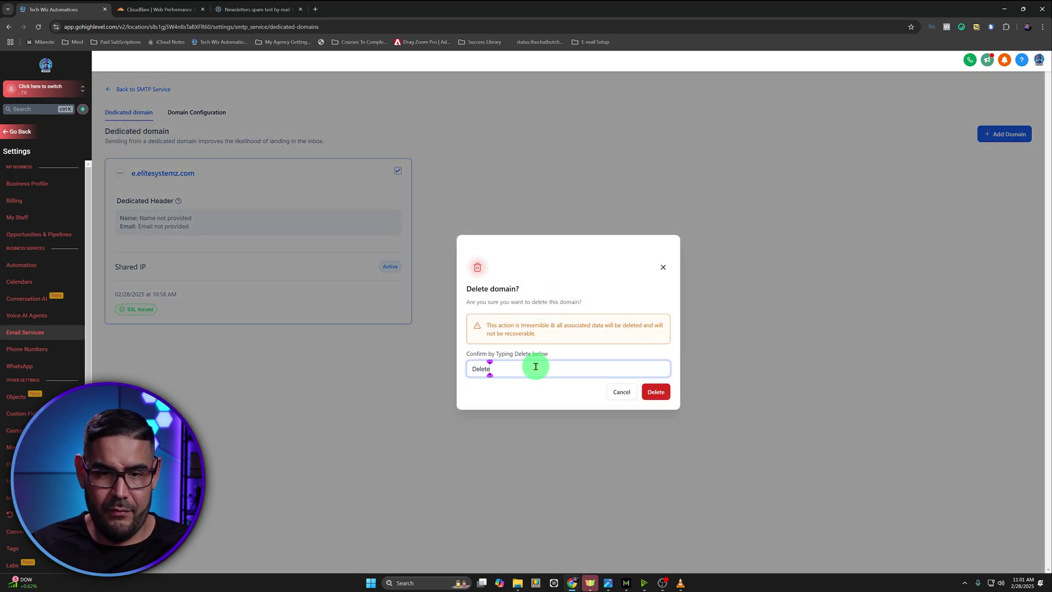
pyautogui.click(657, 392)
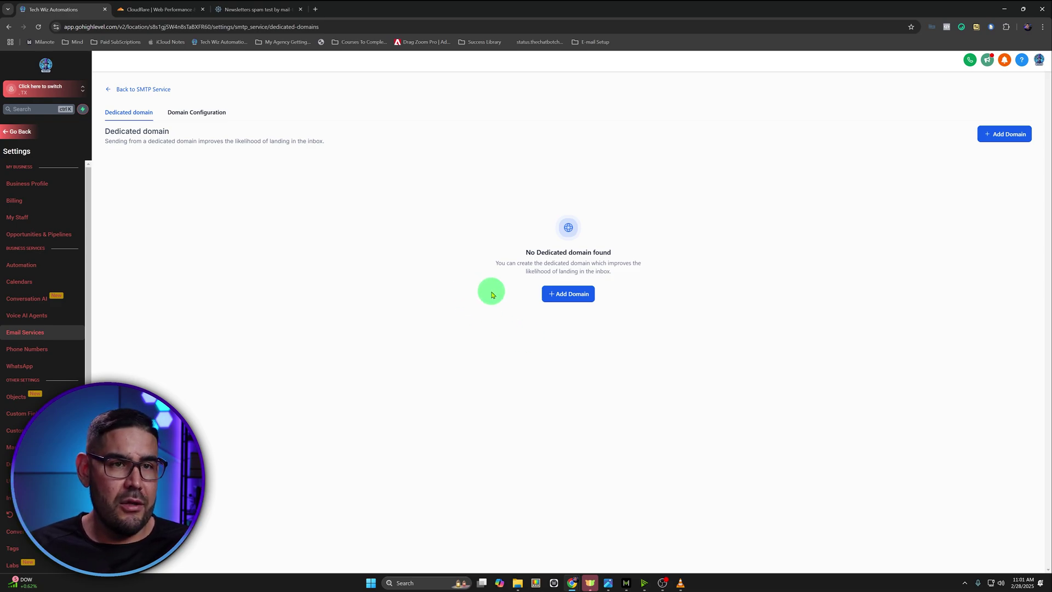
pyautogui.click(179, 10)
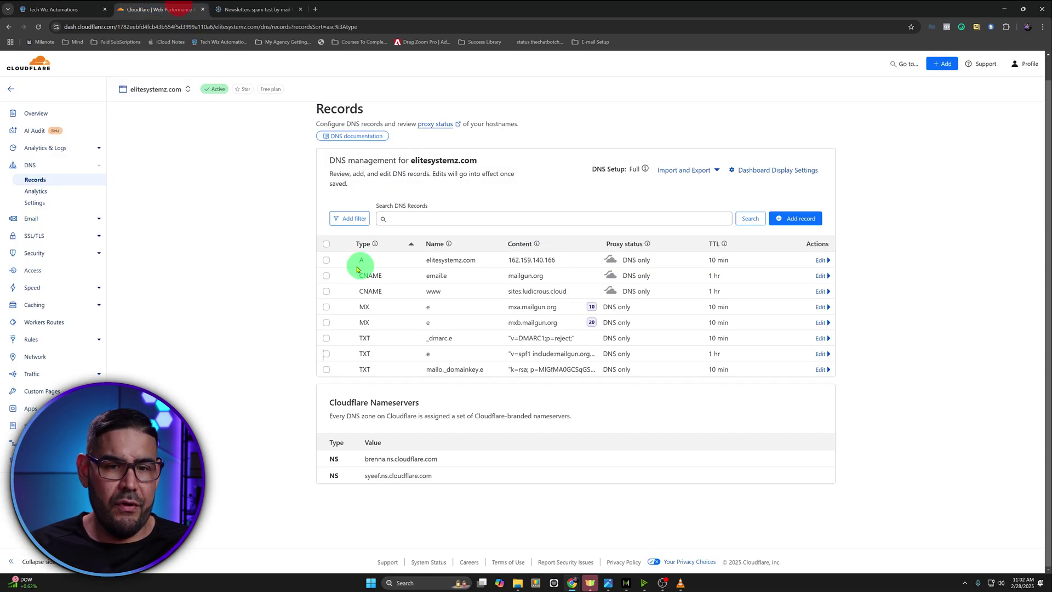
# Select the e subdomain's TXT records and email.e CNAME, and delete all six records
pyautogui.click(326, 369)
pyautogui.click(326, 380)
pyautogui.click(326, 364)
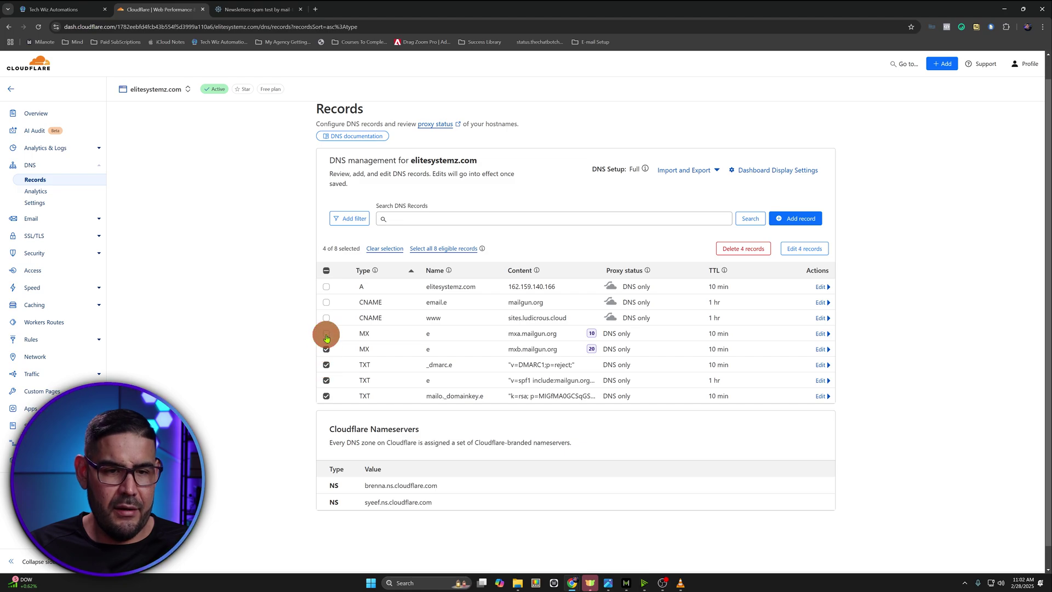
pyautogui.click(326, 303)
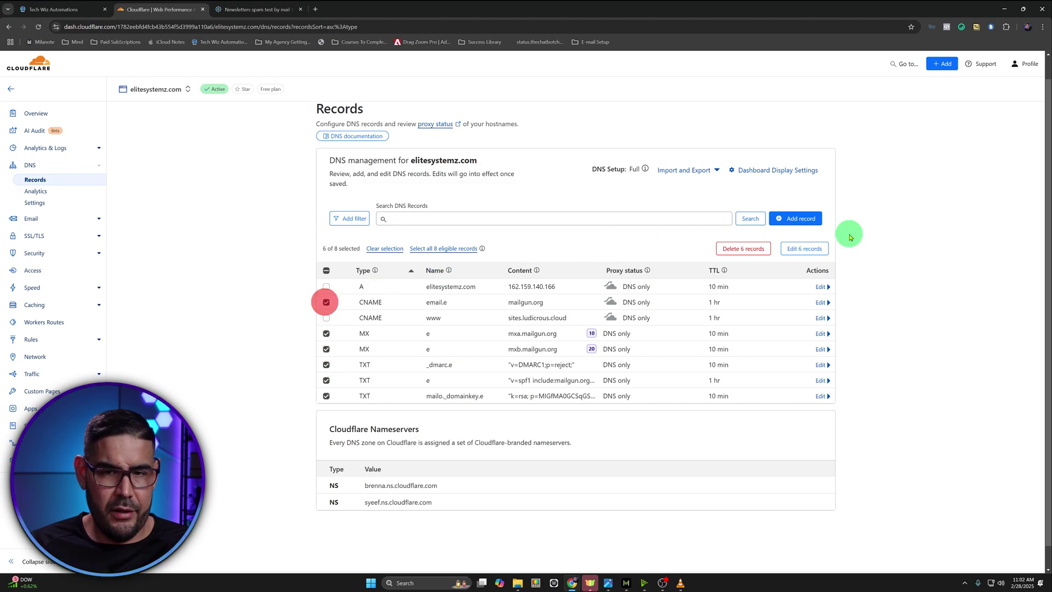
pyautogui.click(743, 251)
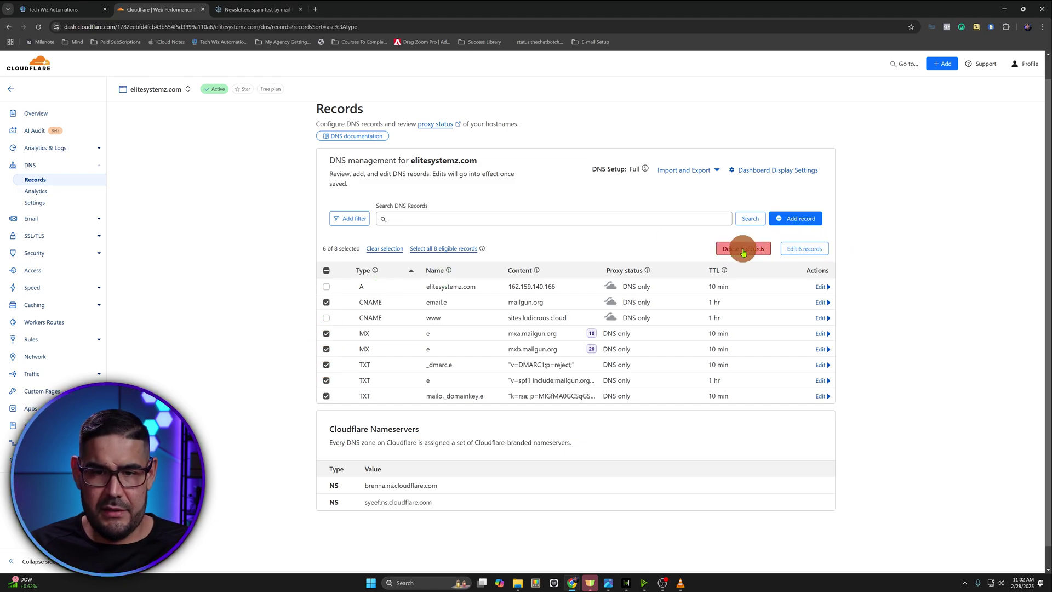
pyautogui.click(510, 319)
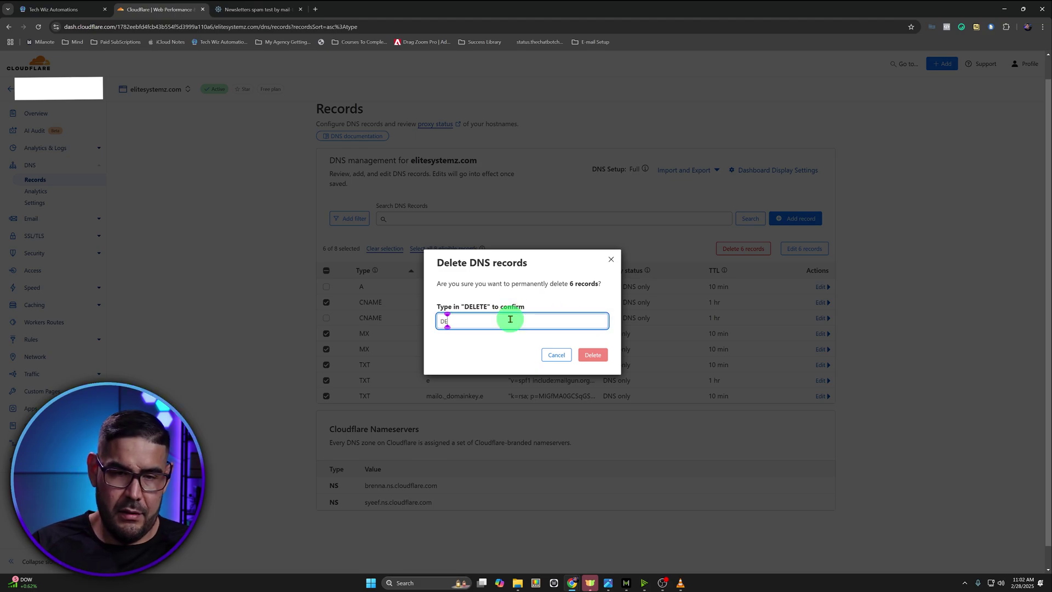
pyautogui.click(605, 357)
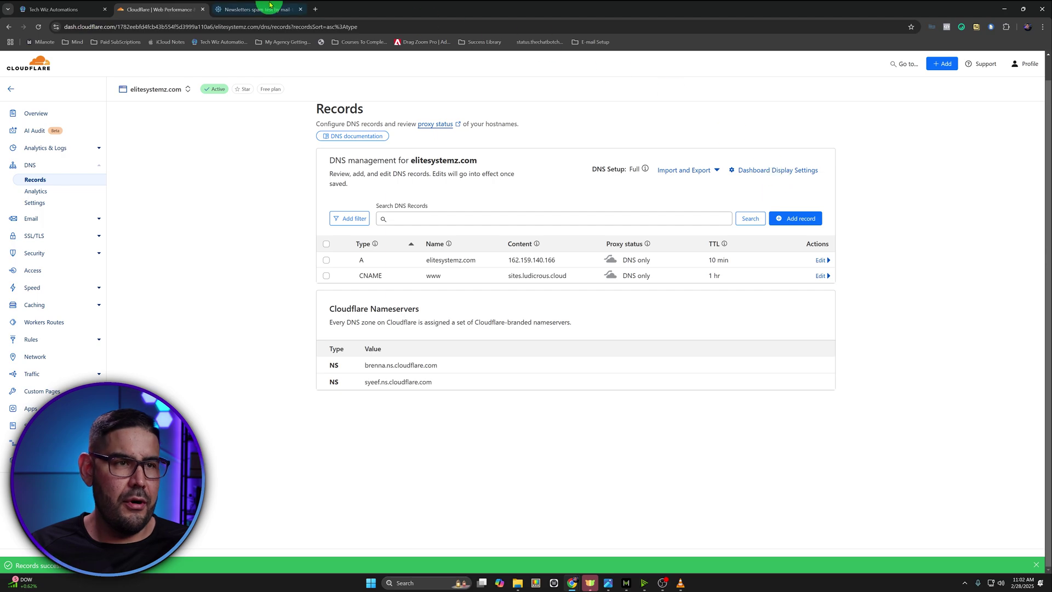
pyautogui.click(78, 6)
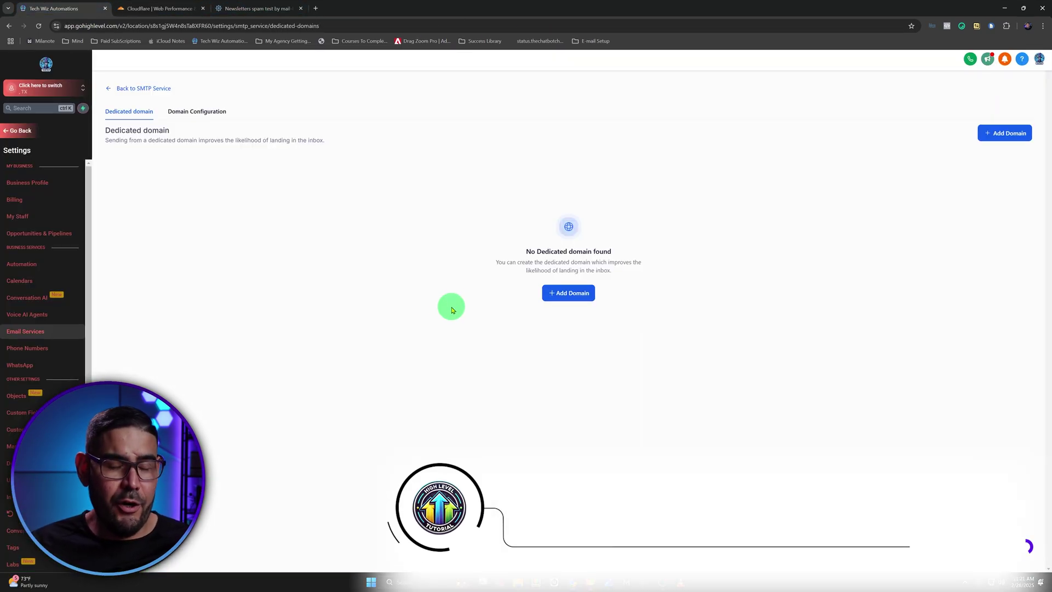
# Re-add e.elitesystemz.com via Add & Verify and choose to add its DNS records manually
pyautogui.click(585, 294)
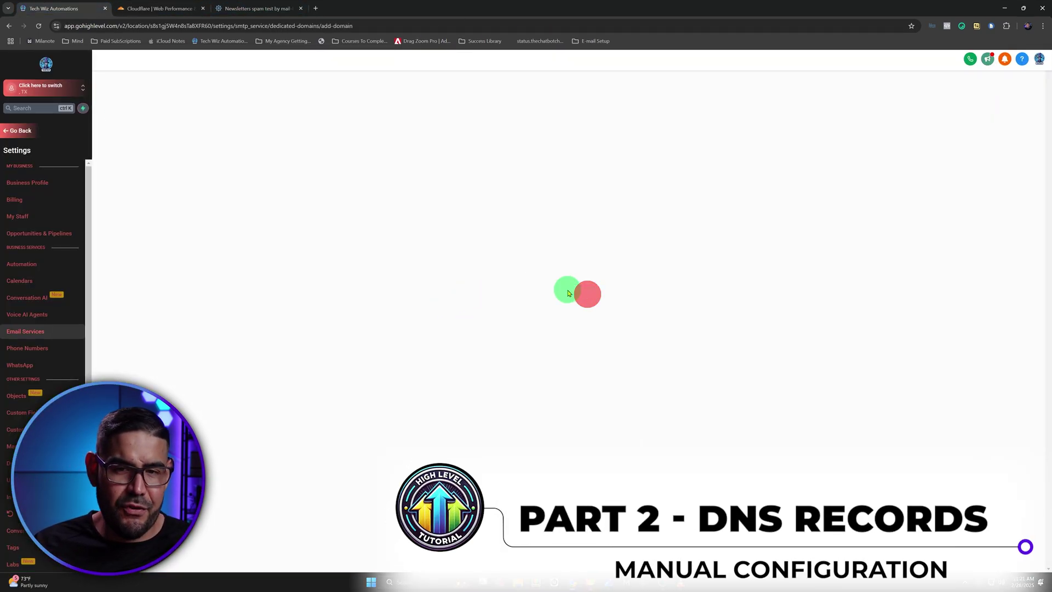
pyautogui.click(189, 168)
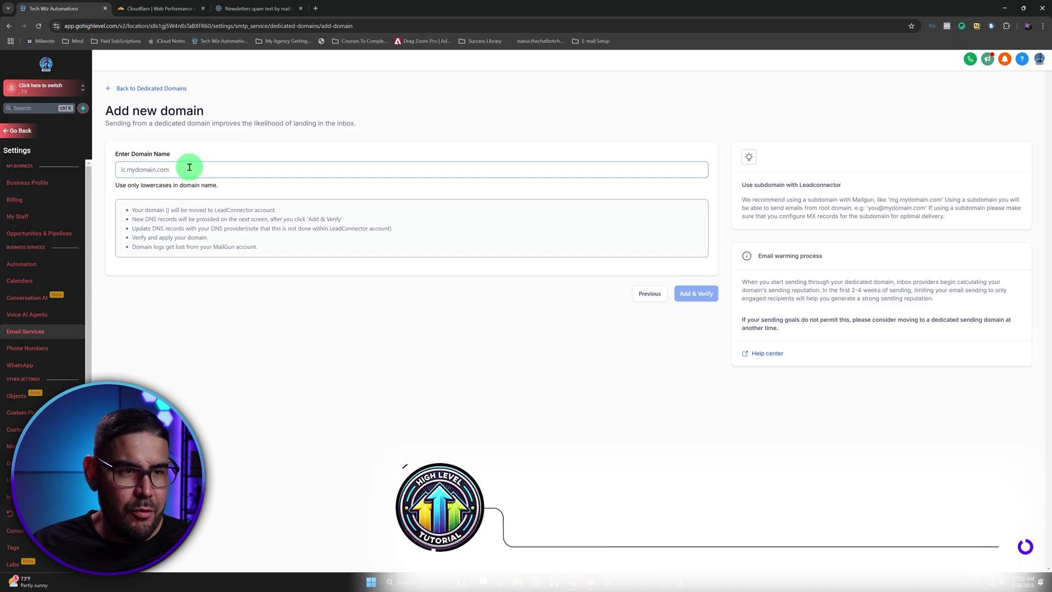
pyautogui.write('e.e')
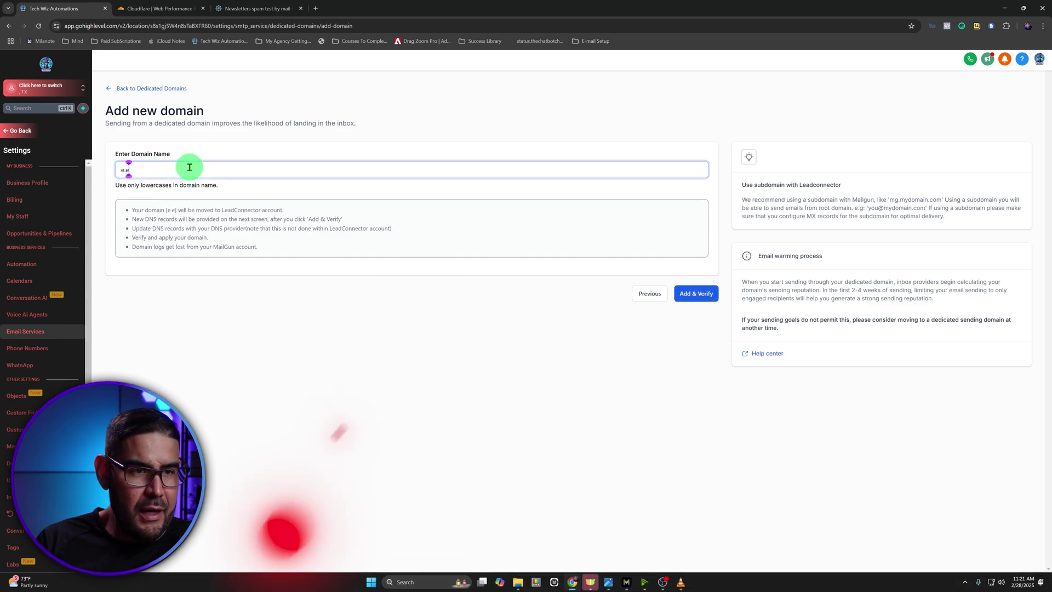
pyautogui.write('litesystem')
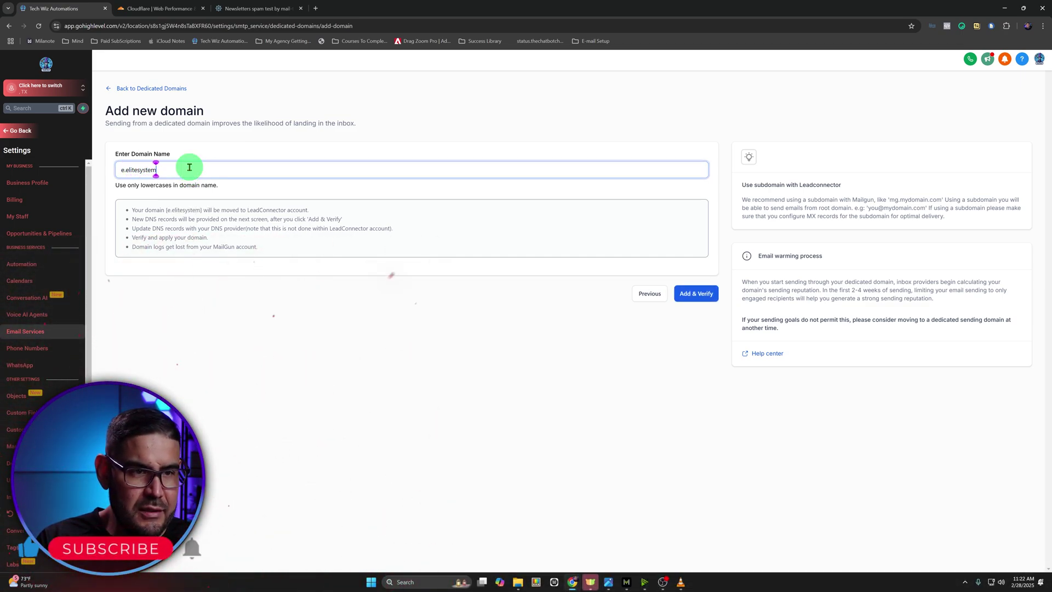
pyautogui.write('z.com')
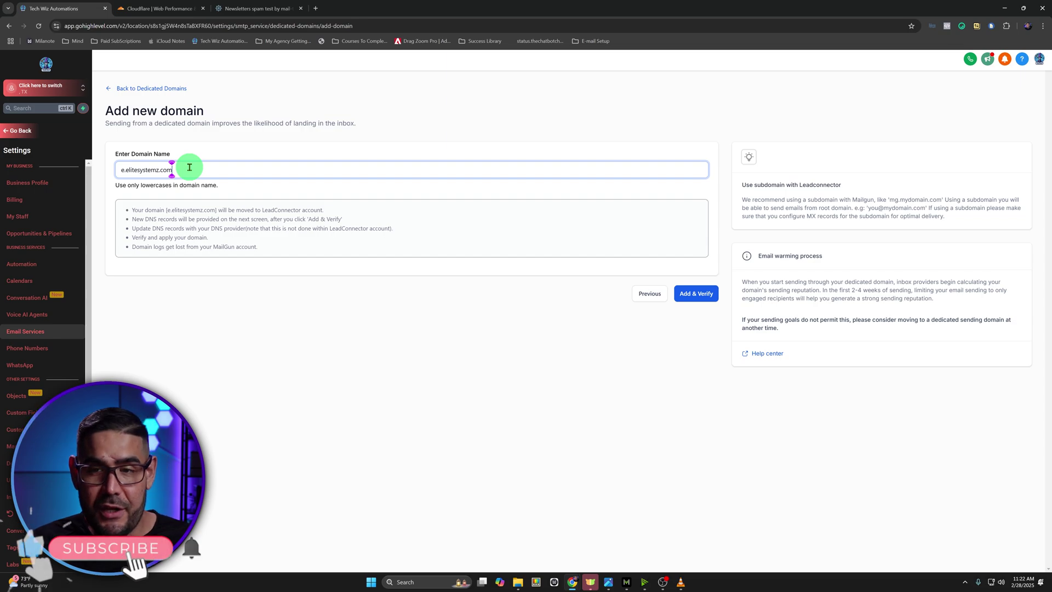
pyautogui.click(697, 293)
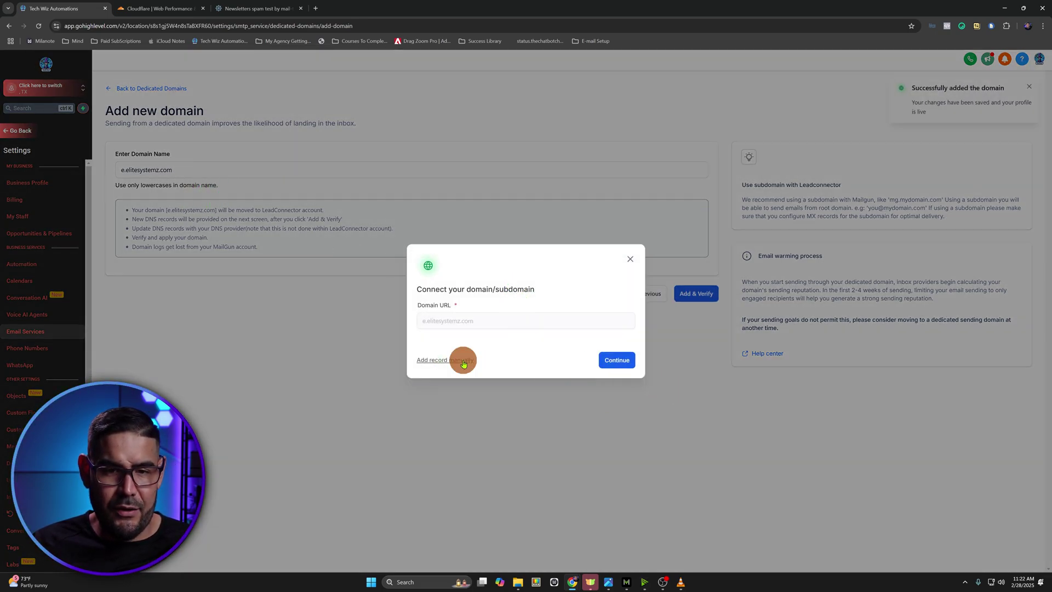
pyautogui.click(462, 360)
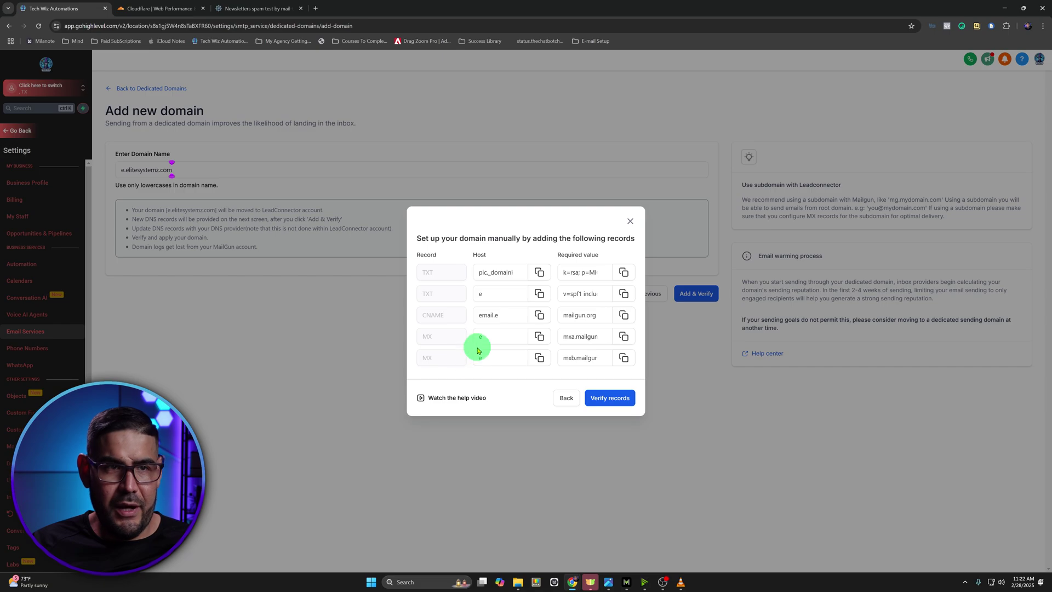
# Put Cloudflare on the right half of the screen and HighLevel on the left
pyautogui.moveTo(167, 8); pyautogui.dragTo(445, 220)
pyautogui.press('super+Right')
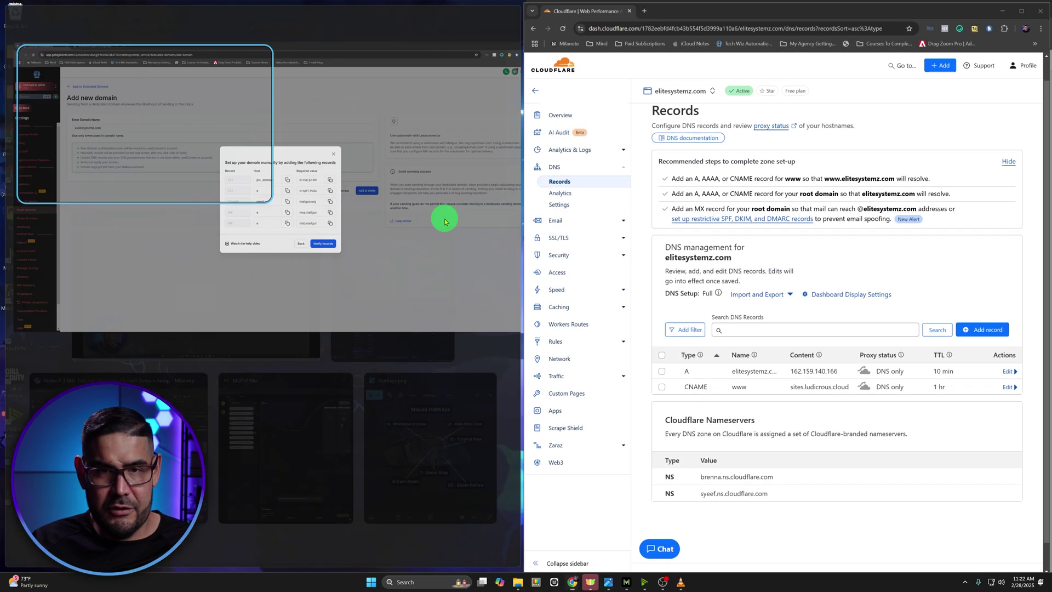
pyautogui.click(110, 126)
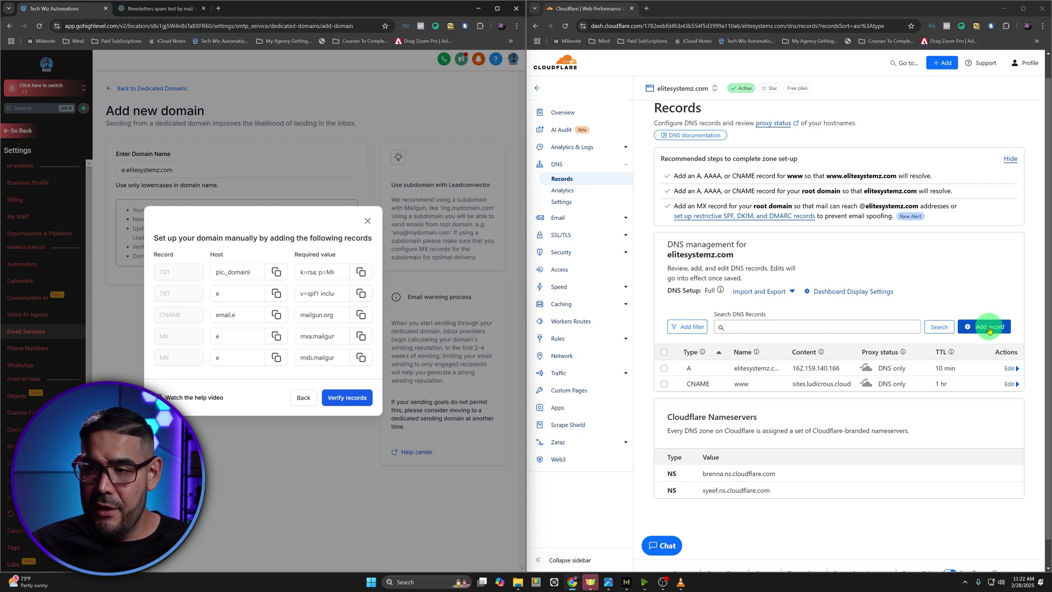
# Add the DKIM TXT record pic._domainkey.e with HighLevel's DKIM key as content
pyautogui.click(988, 327)
pyautogui.click(679, 388)
pyautogui.write('txt')
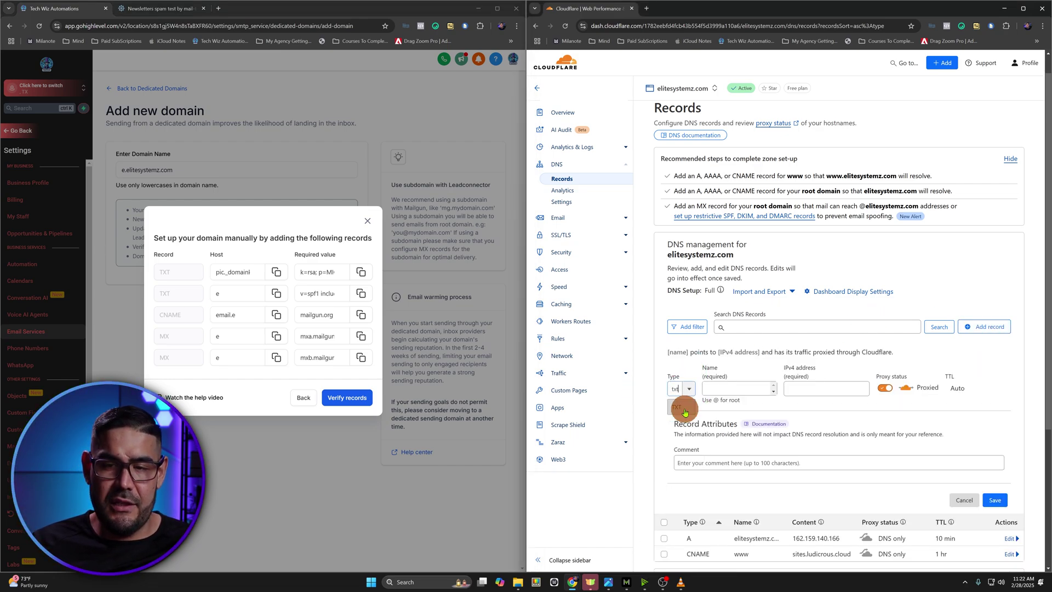
pyautogui.click(683, 410)
pyautogui.click(277, 273)
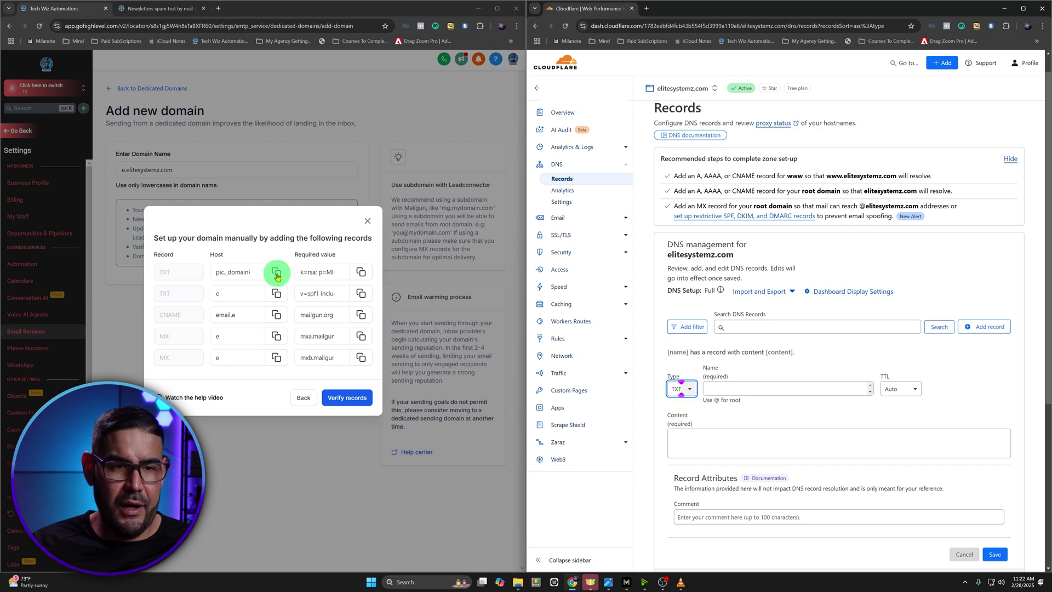
pyautogui.click(711, 386)
pyautogui.hotkey('ctrl', 'v')
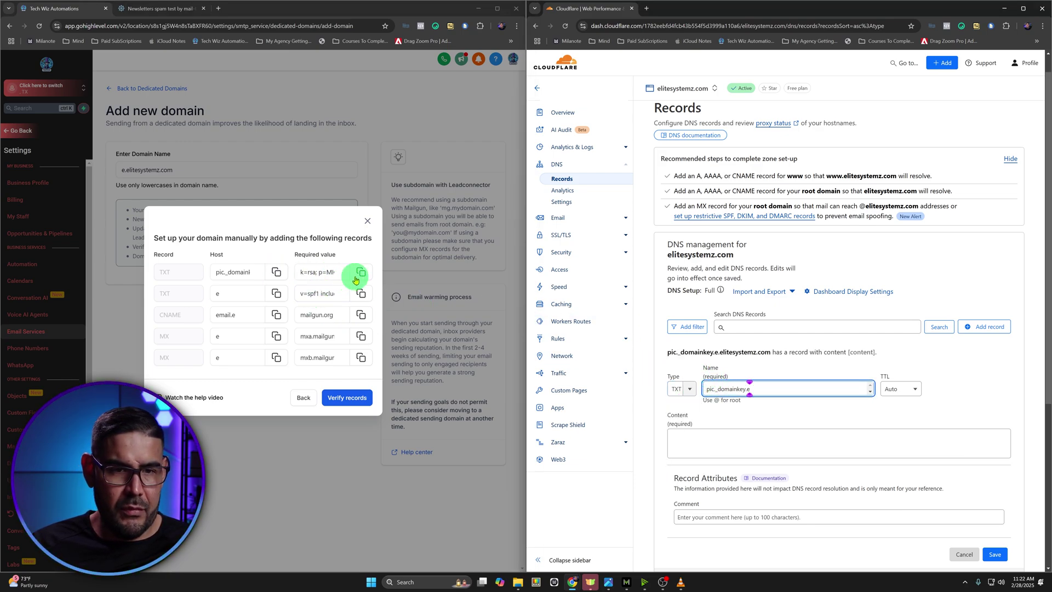
pyautogui.click(360, 273)
pyautogui.click(735, 430)
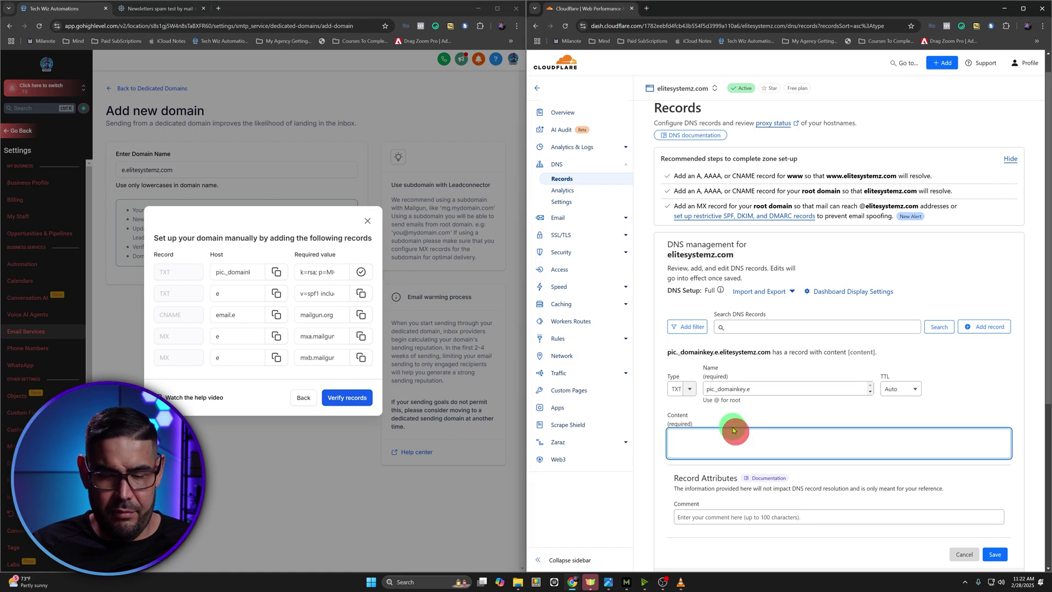
pyautogui.hotkey('ctrl', 'v')
pyautogui.scroll(-2, 1002, 438)
pyautogui.click(997, 490)
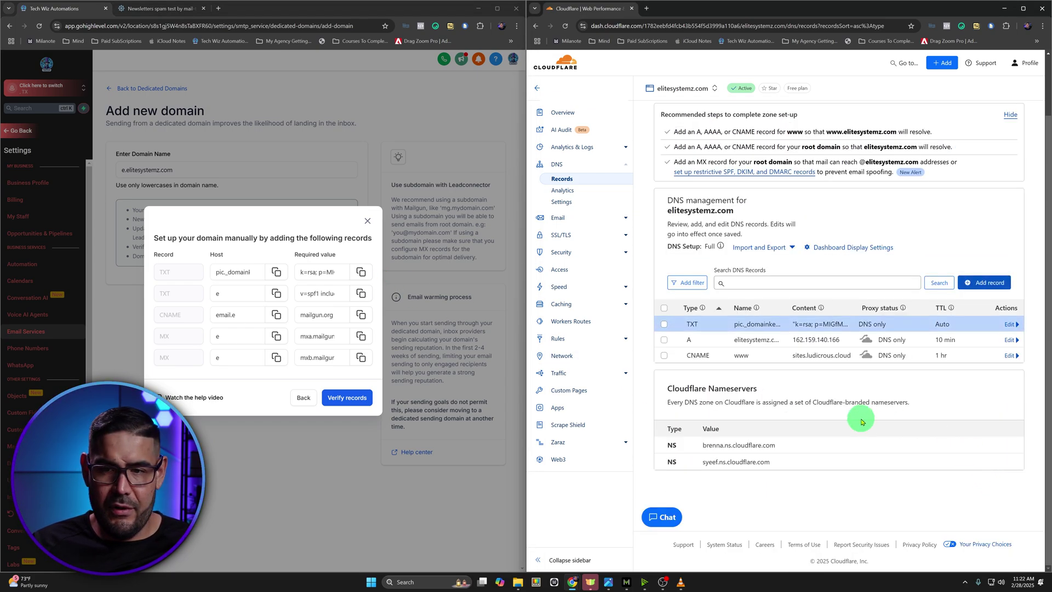
# Add the SPF TXT record named e with HighLevel's required SPF value
pyautogui.click(986, 284)
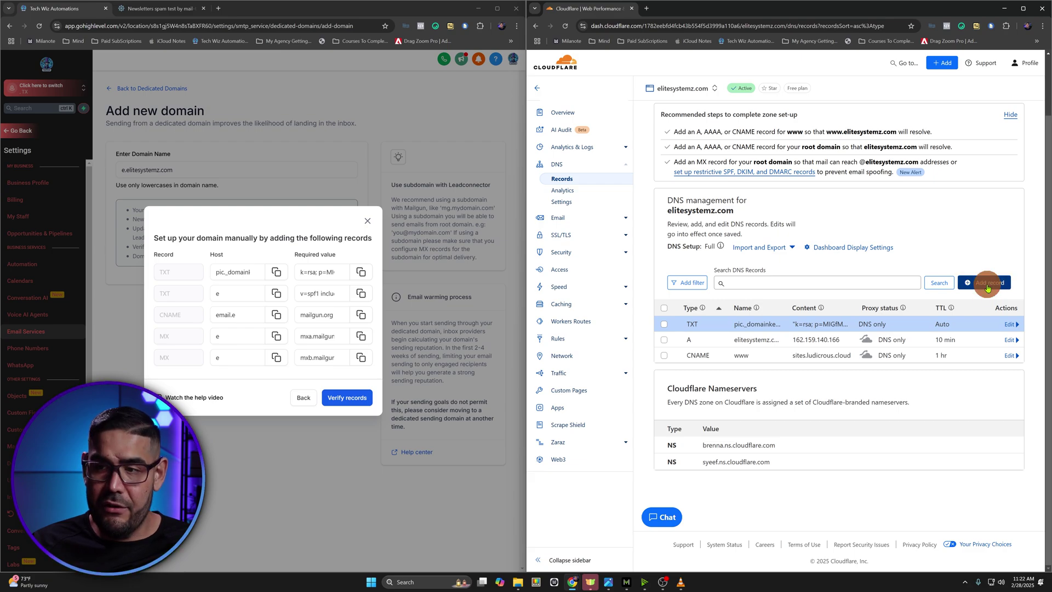
pyautogui.click(678, 345)
pyautogui.write('txt')
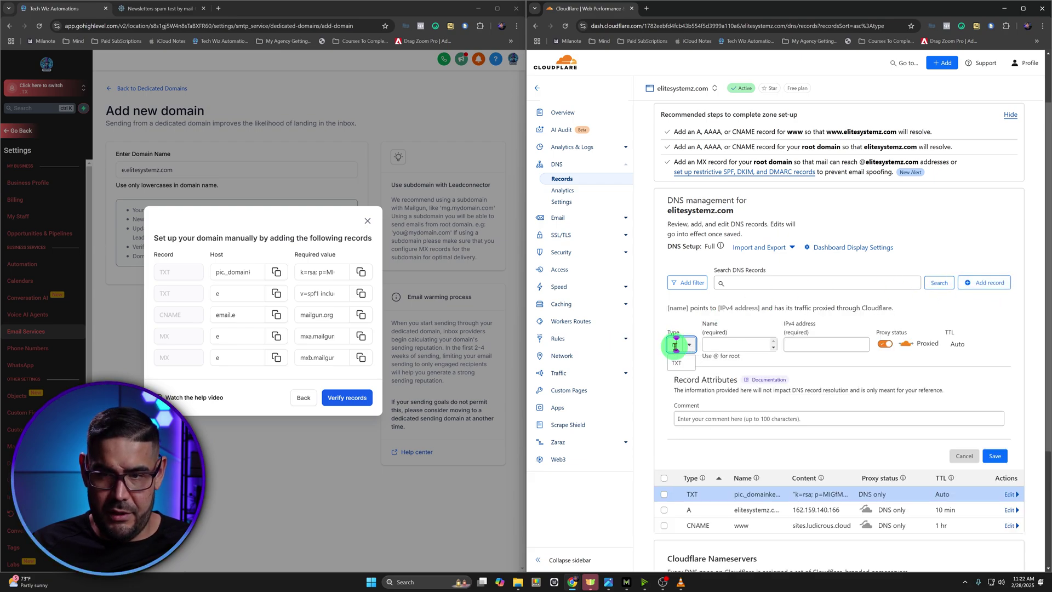
pyautogui.click(689, 363)
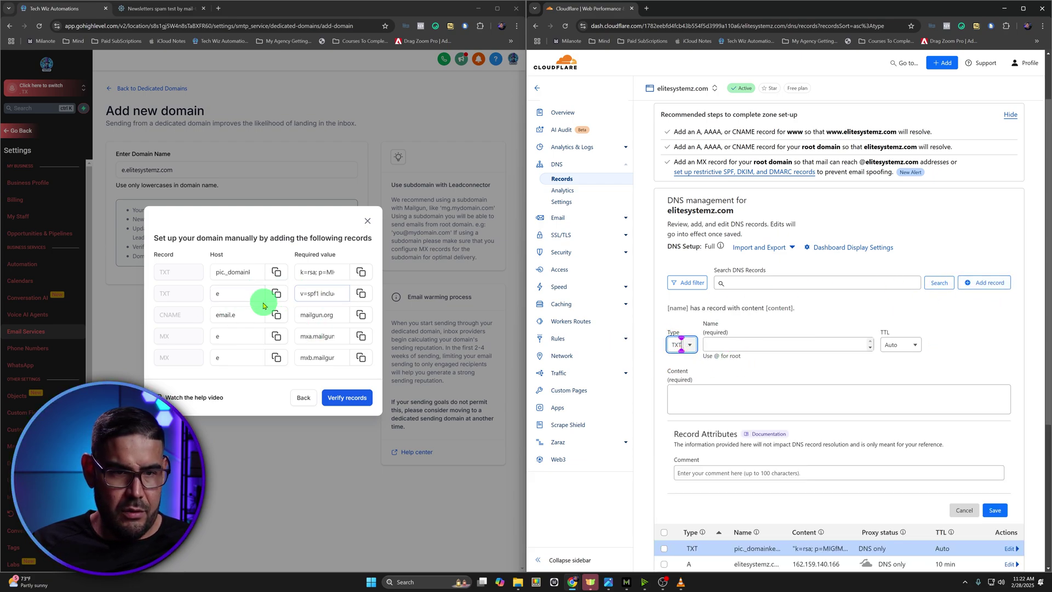
pyautogui.click(732, 344)
pyautogui.write('e')
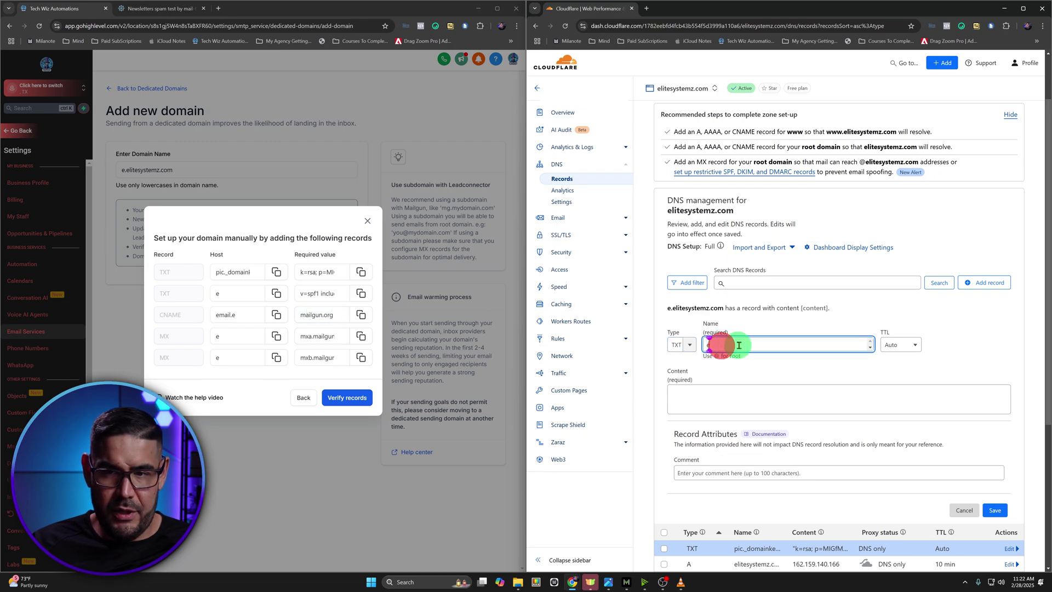
pyautogui.click(362, 296)
pyautogui.click(725, 396)
pyautogui.hotkey('ctrl', 'v')
pyautogui.click(995, 510)
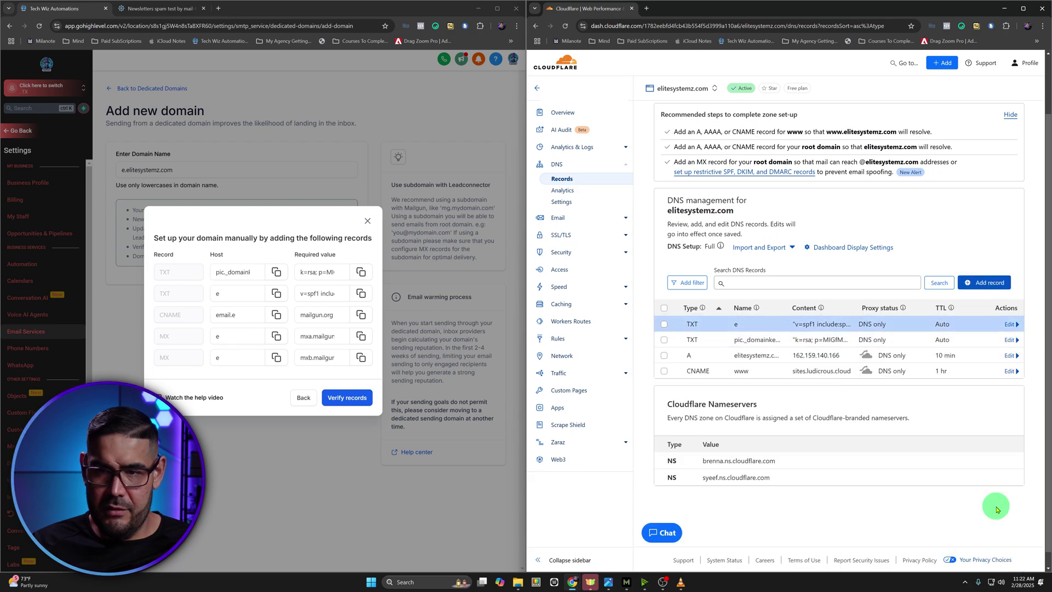
# Create a DNS-only CNAME record named email.e with target mailgun.org
pyautogui.click(361, 314)
pyautogui.click(984, 283)
pyautogui.click(678, 345)
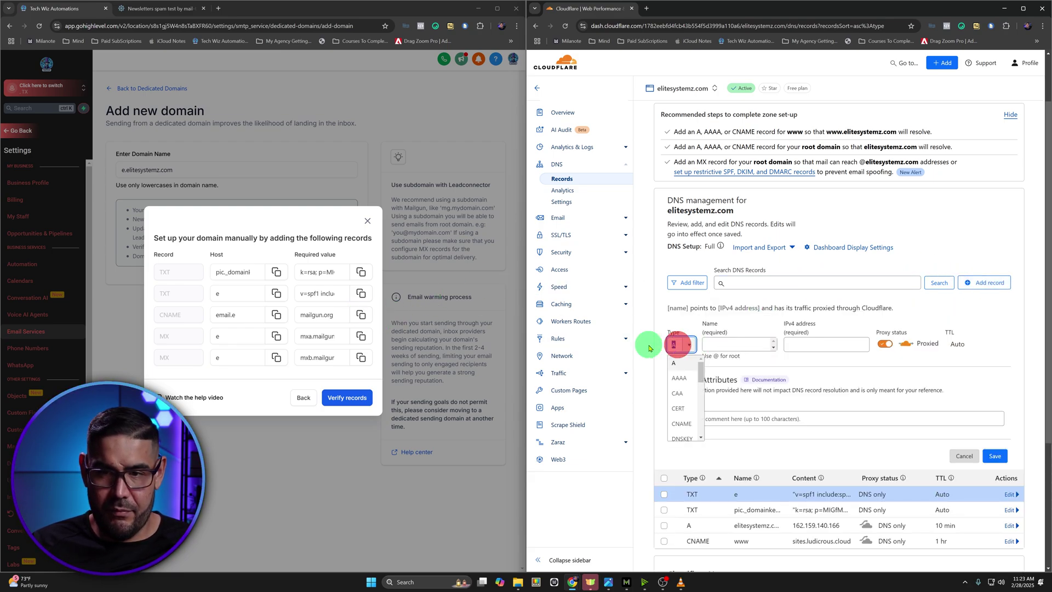
pyautogui.write('cname')
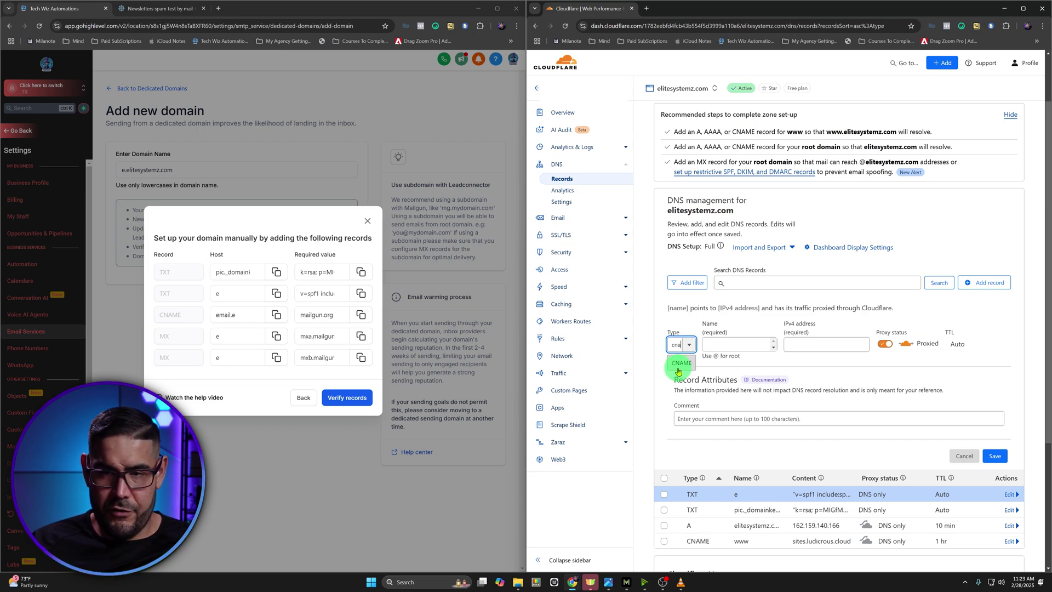
pyautogui.click(678, 368)
pyautogui.click(798, 343)
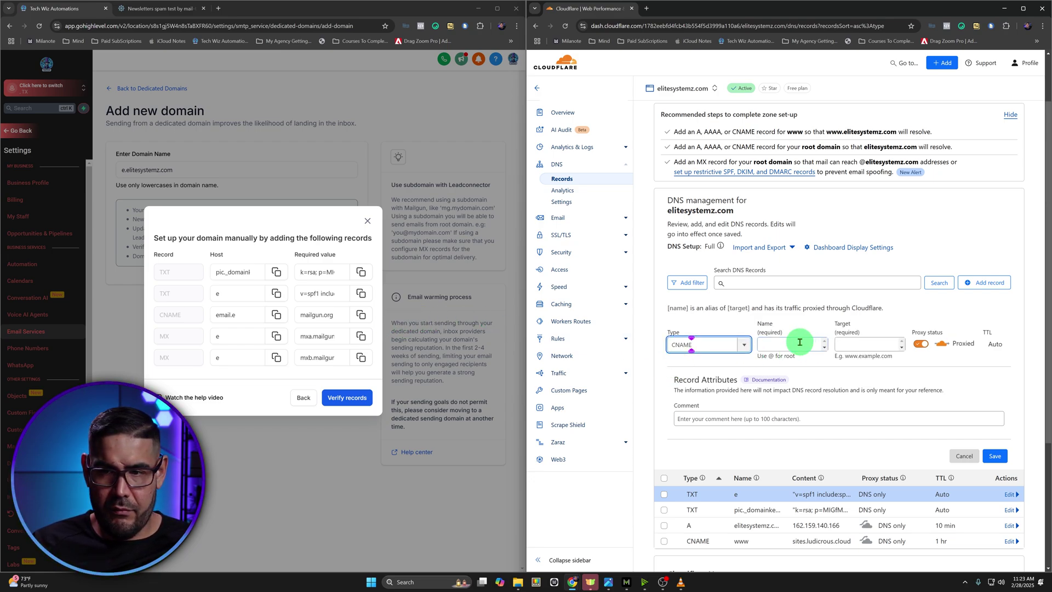
pyautogui.click(276, 315)
pyautogui.click(792, 342)
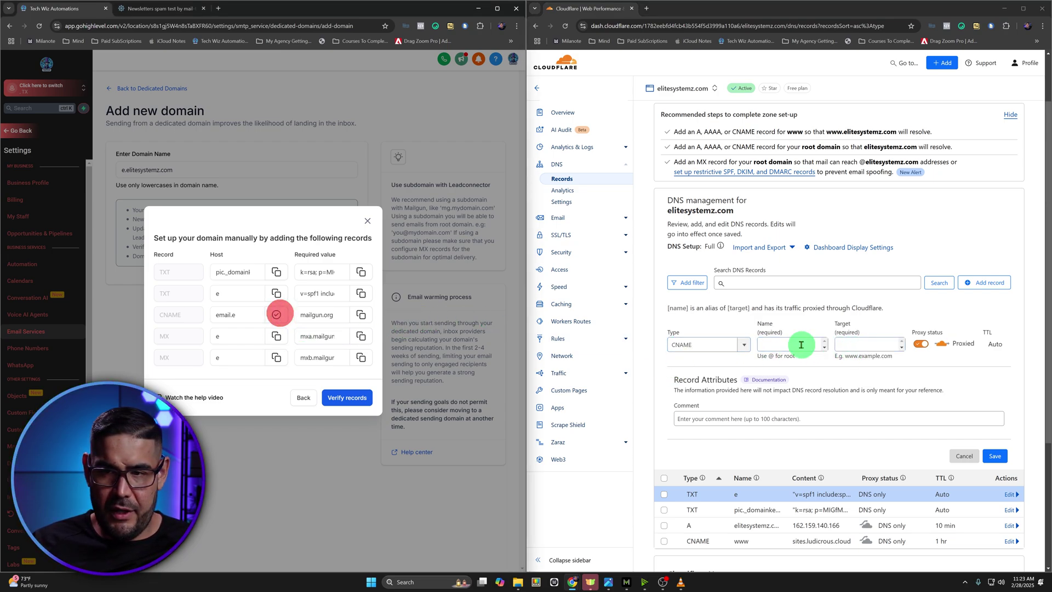
pyautogui.hotkey('ctrl', 'v')
pyautogui.click(361, 314)
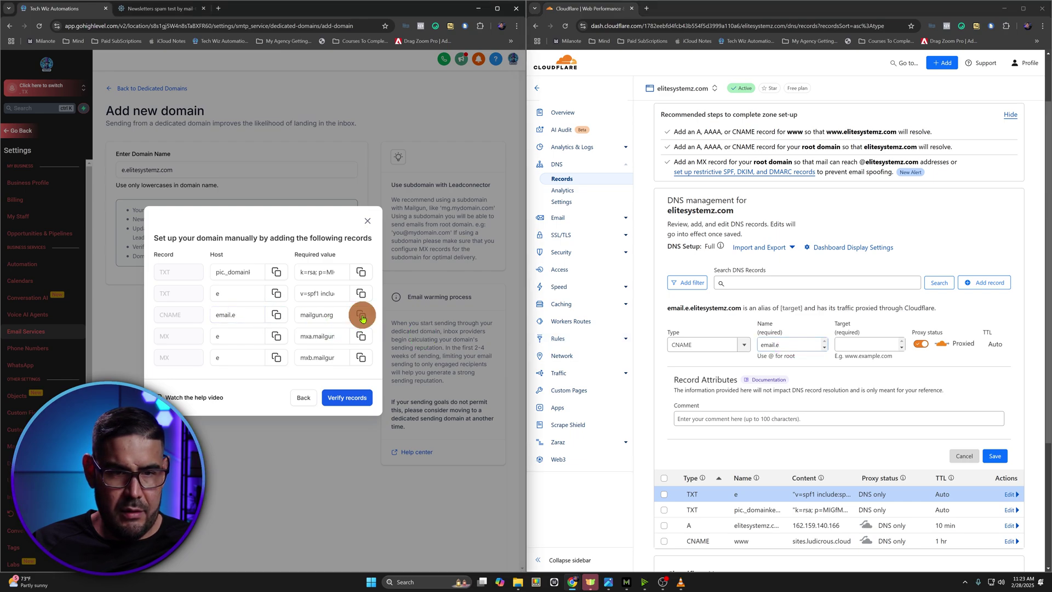
pyautogui.click(773, 419)
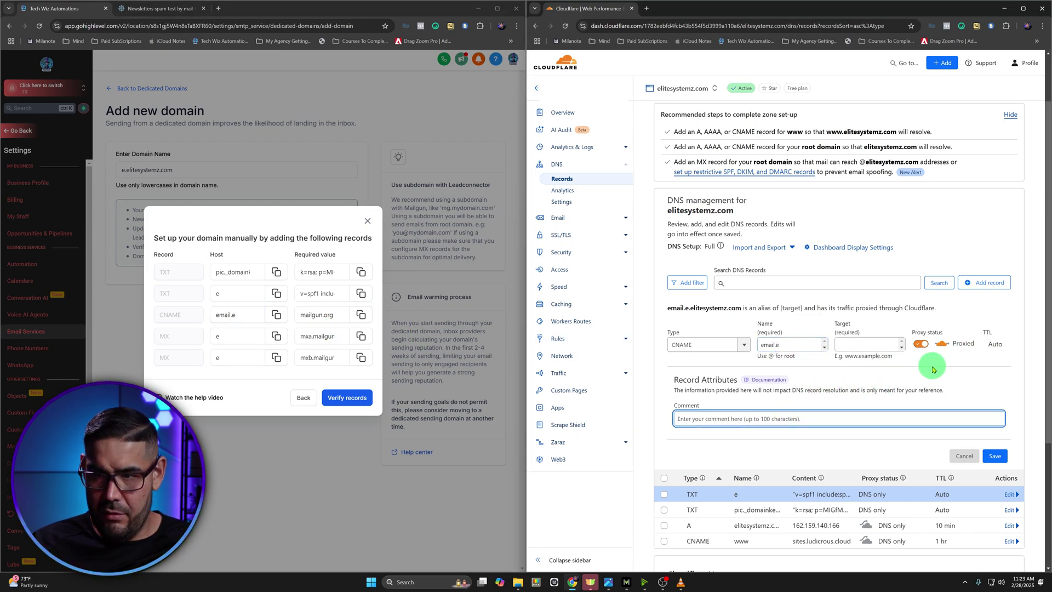
pyautogui.click(920, 345)
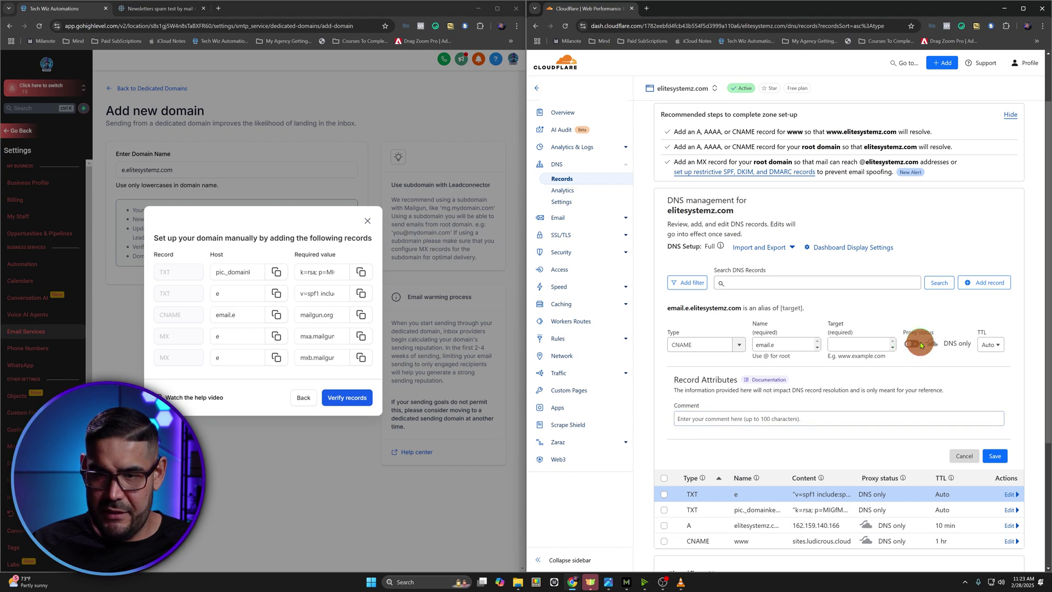
pyautogui.click(856, 345)
pyautogui.hotkey('ctrl', 'v')
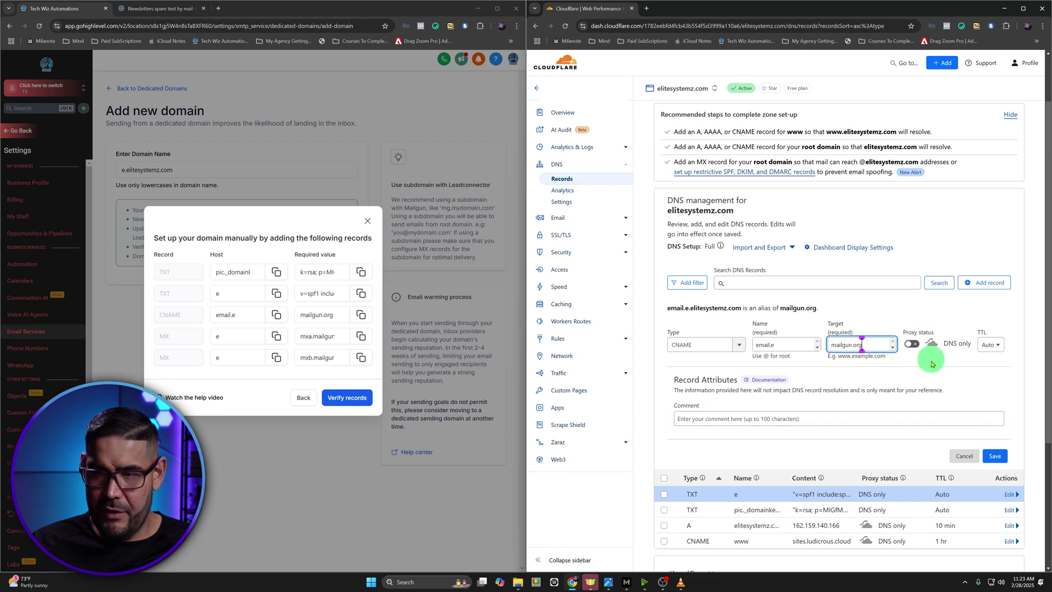
pyautogui.click(1002, 457)
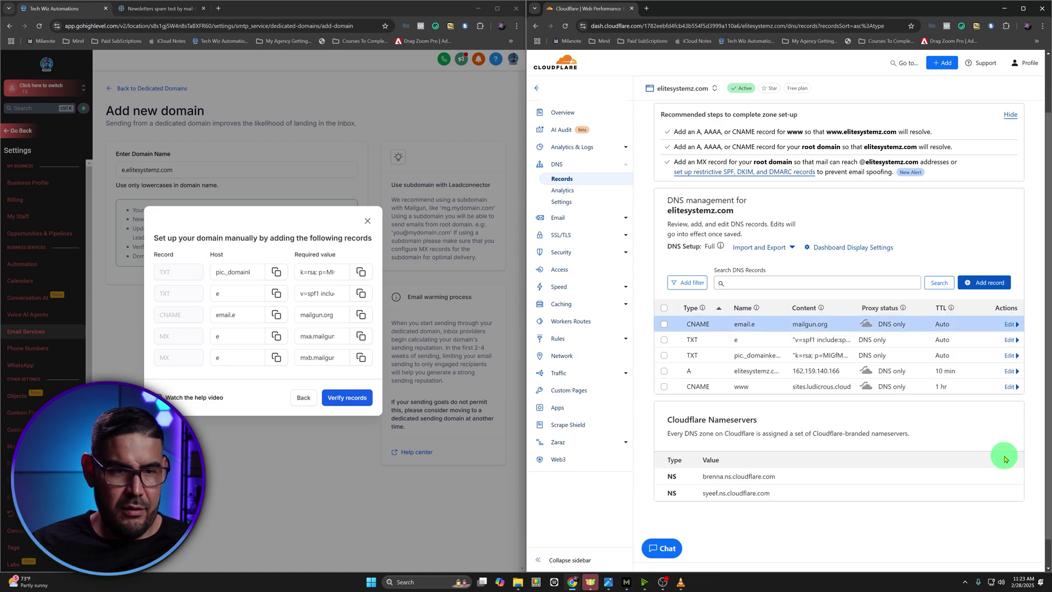
# Create an MX record for e using mail server mxa.mailgun.org at priority 10
pyautogui.click(981, 291)
pyautogui.click(685, 345)
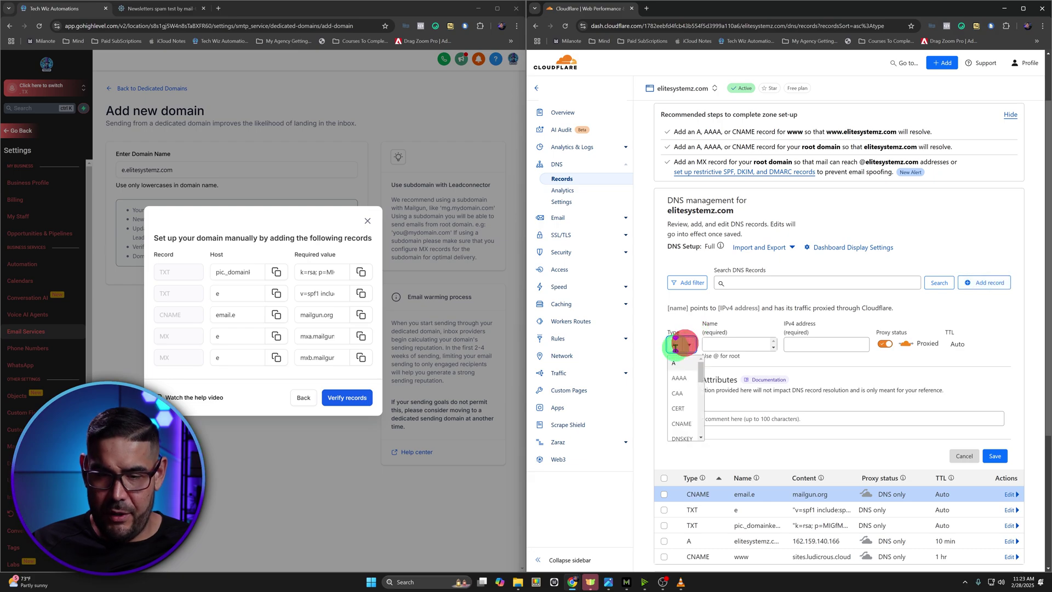
pyautogui.write('mx')
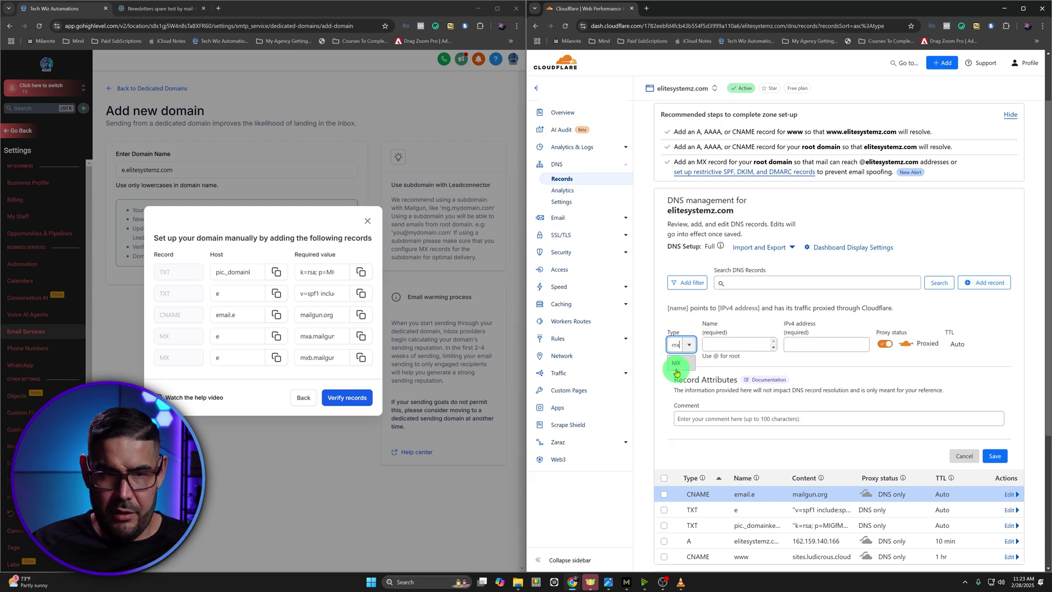
pyautogui.click(676, 370)
pyautogui.click(738, 343)
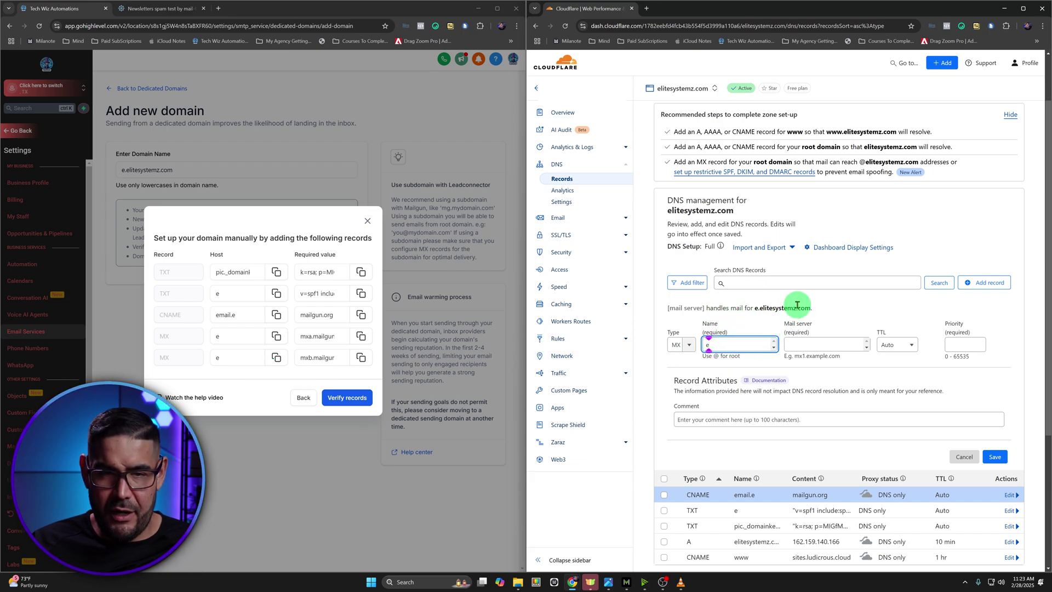
pyautogui.click(361, 335)
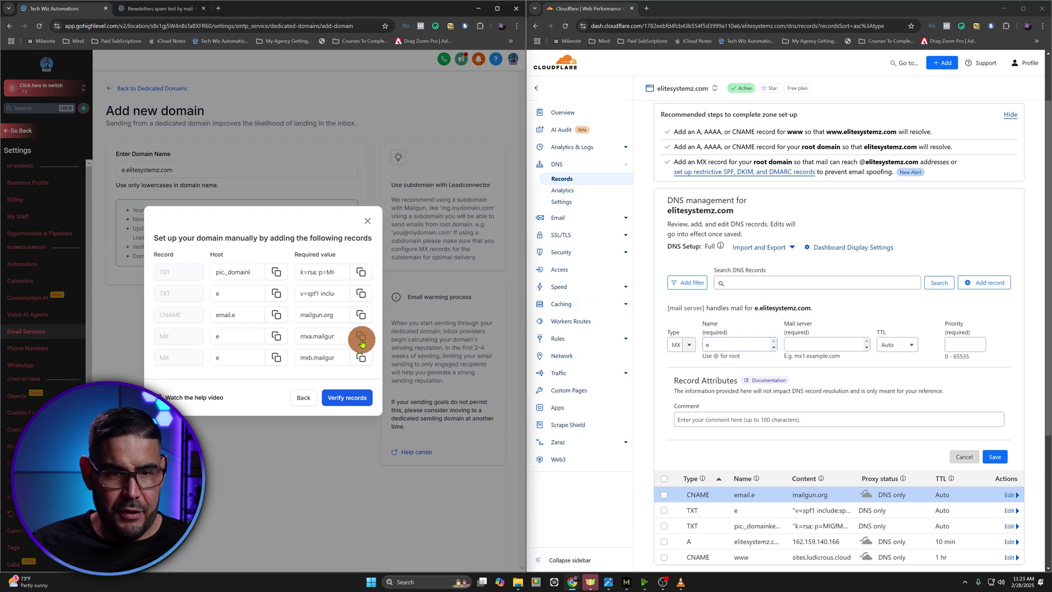
pyautogui.click(824, 341)
pyautogui.hotkey('ctrl', 'v')
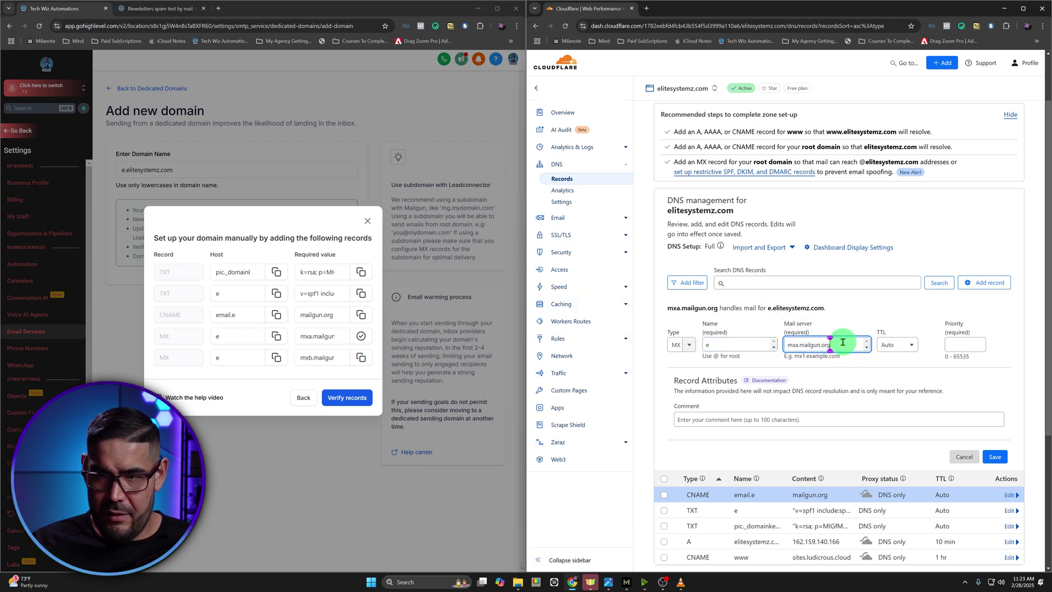
pyautogui.click(962, 345)
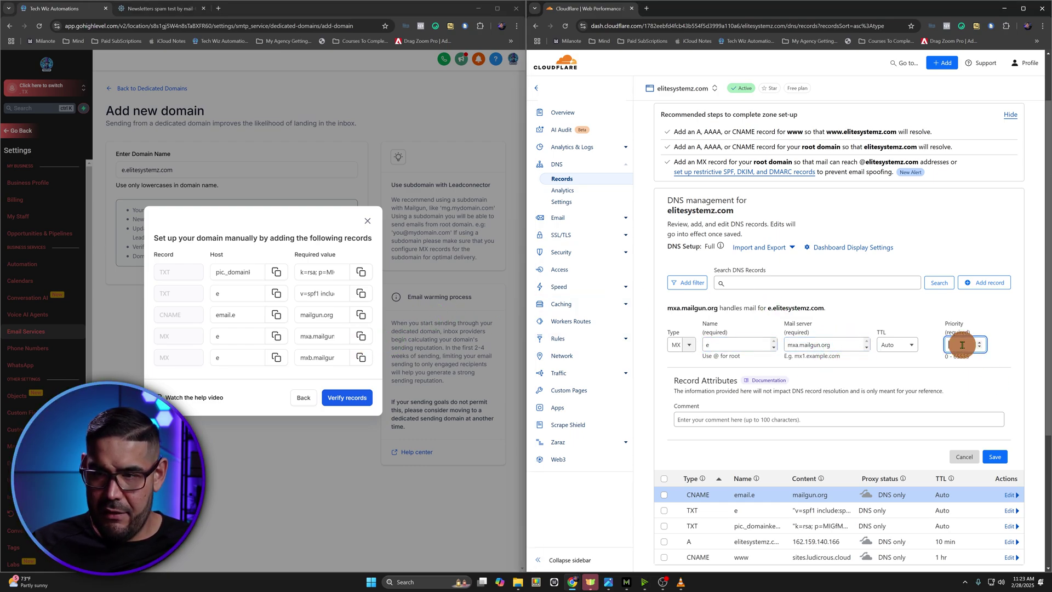
pyautogui.write('10')
pyautogui.click(995, 457)
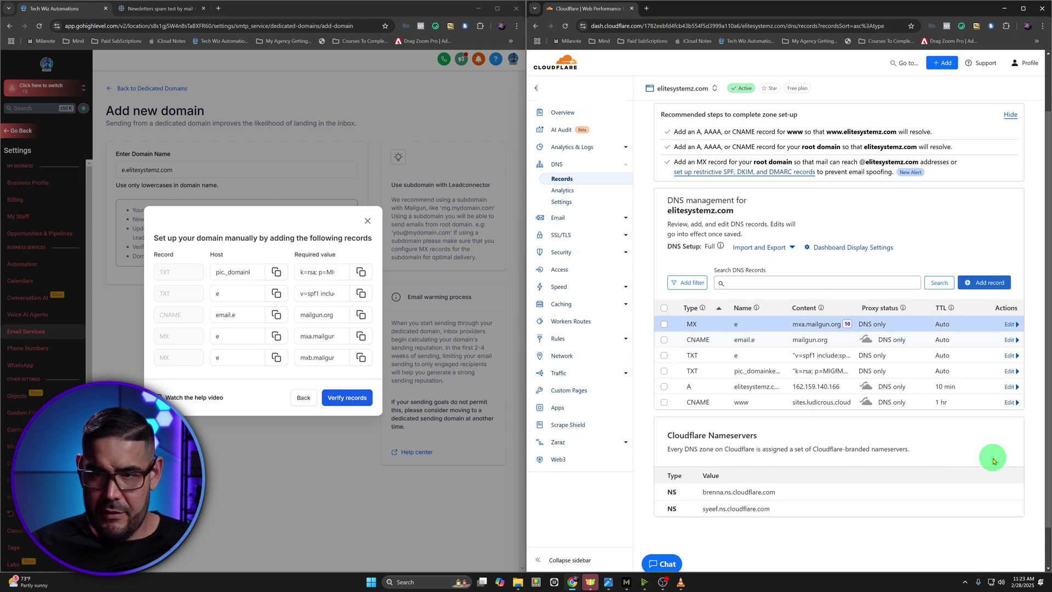
# Add the MX record e → mxb.mailgun.org at priority 20, then submit the records for verification
pyautogui.click(984, 282)
pyautogui.click(680, 344)
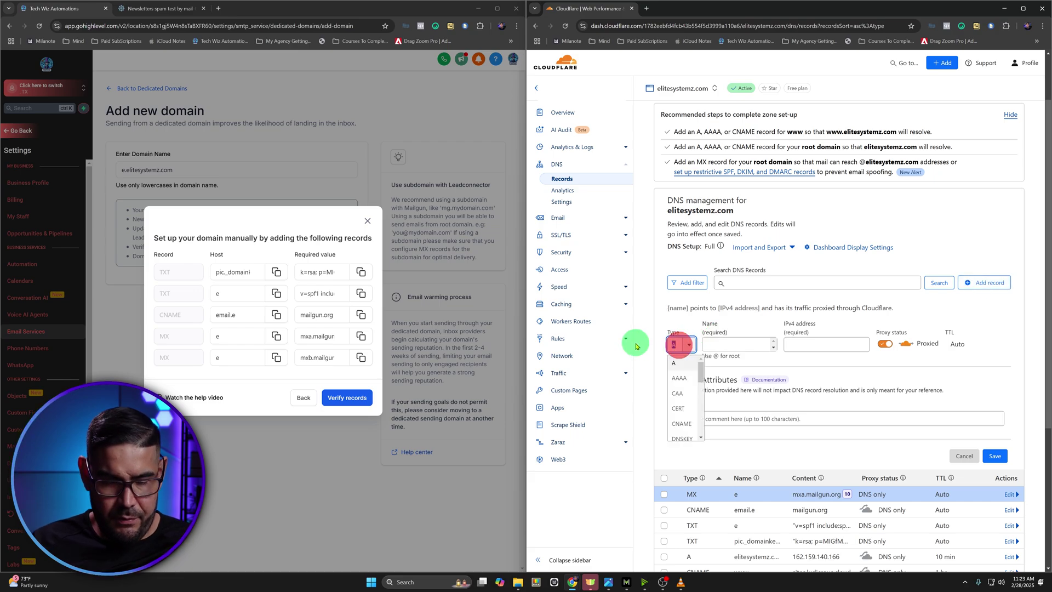
pyautogui.write('mx')
pyautogui.click(680, 362)
pyautogui.click(738, 346)
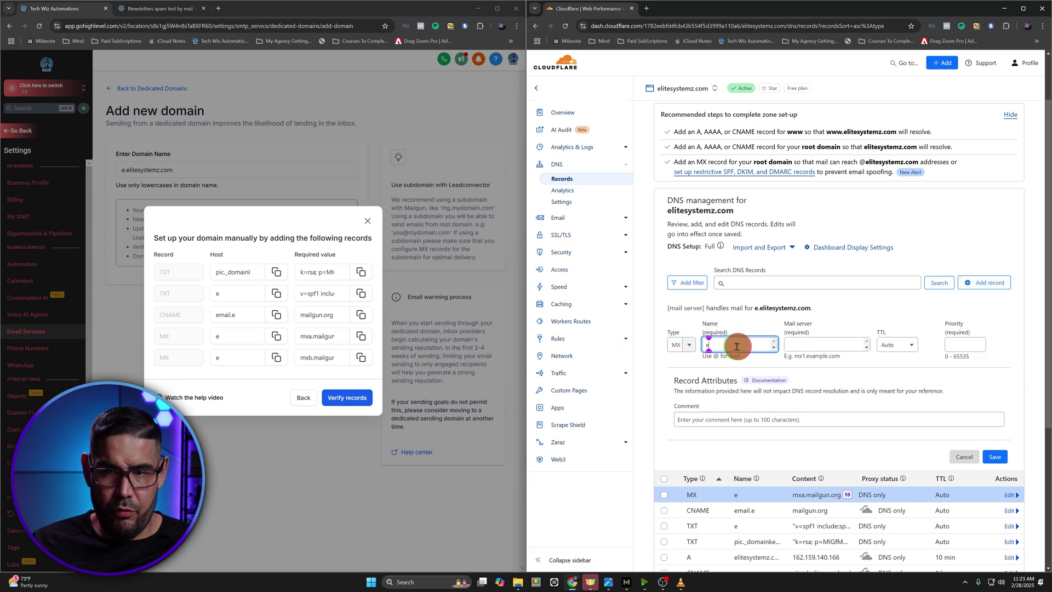
pyautogui.click(360, 362)
pyautogui.click(360, 359)
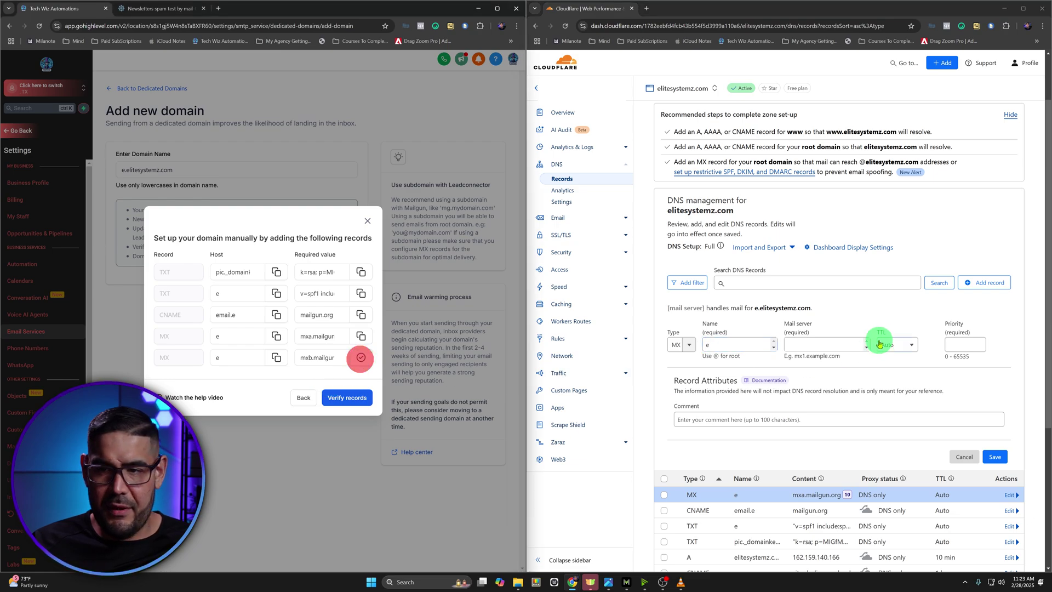
pyautogui.click(824, 344)
pyautogui.hotkey('ctrl', 'v')
pyautogui.click(965, 345)
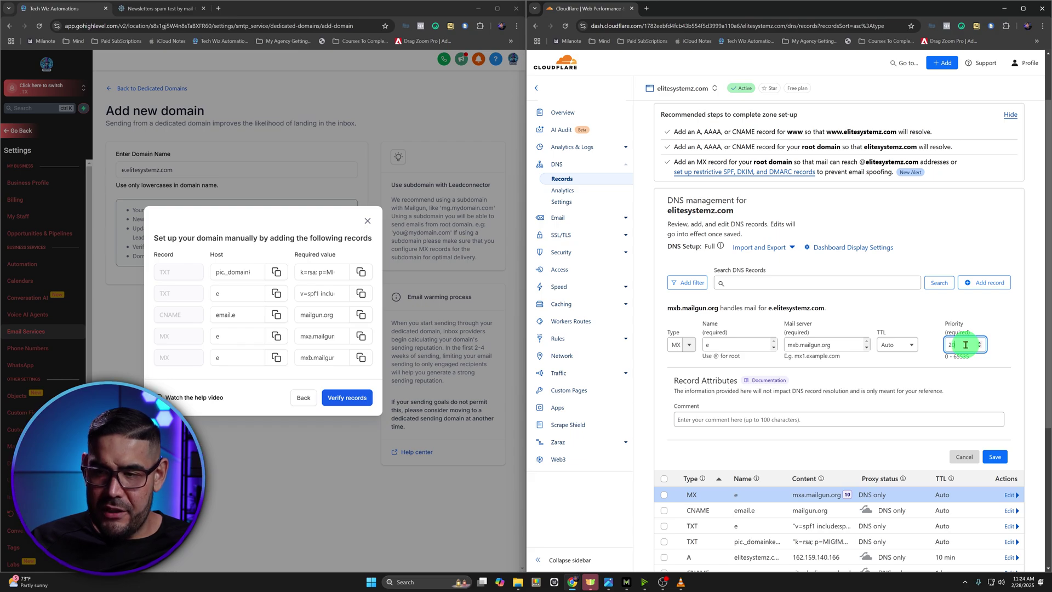
pyautogui.click(999, 457)
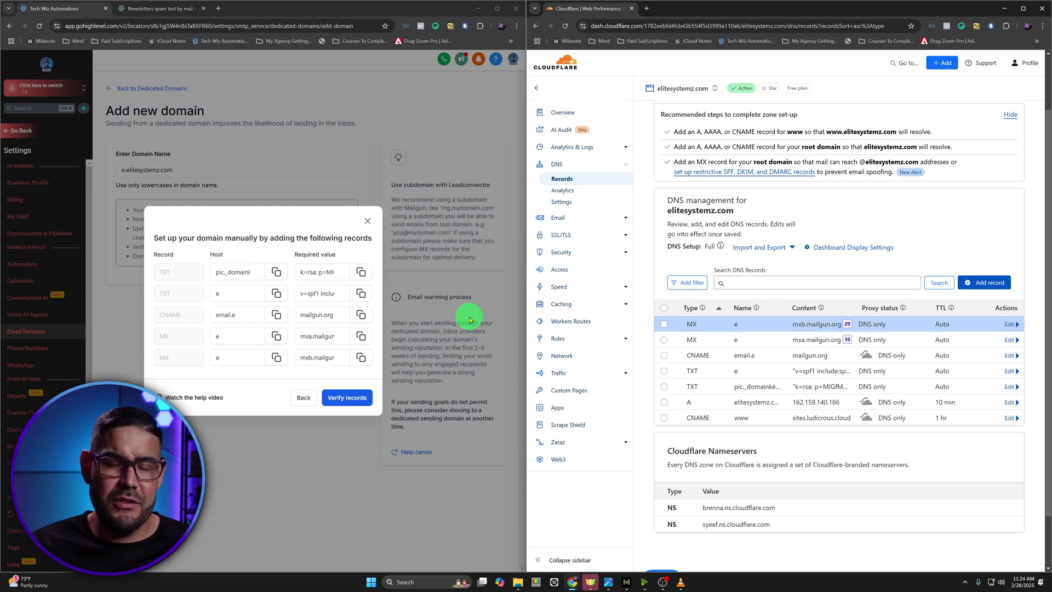
pyautogui.click(344, 398)
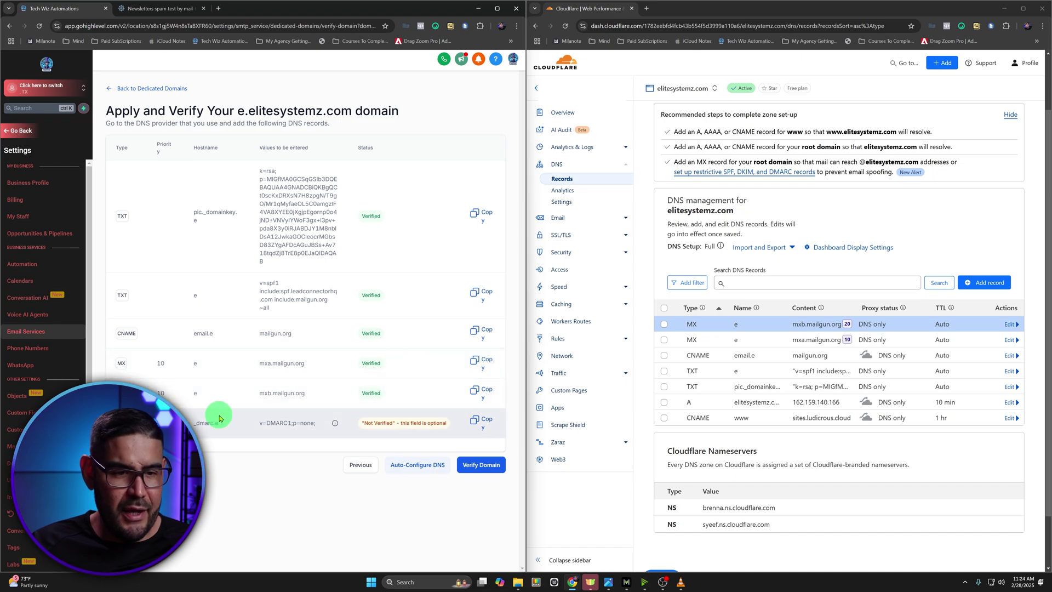
# Copy the _dmarc.e hostname from HighLevel and begin a new Cloudflare DNS record
pyautogui.moveTo(192, 423); pyautogui.dragTo(225, 425)
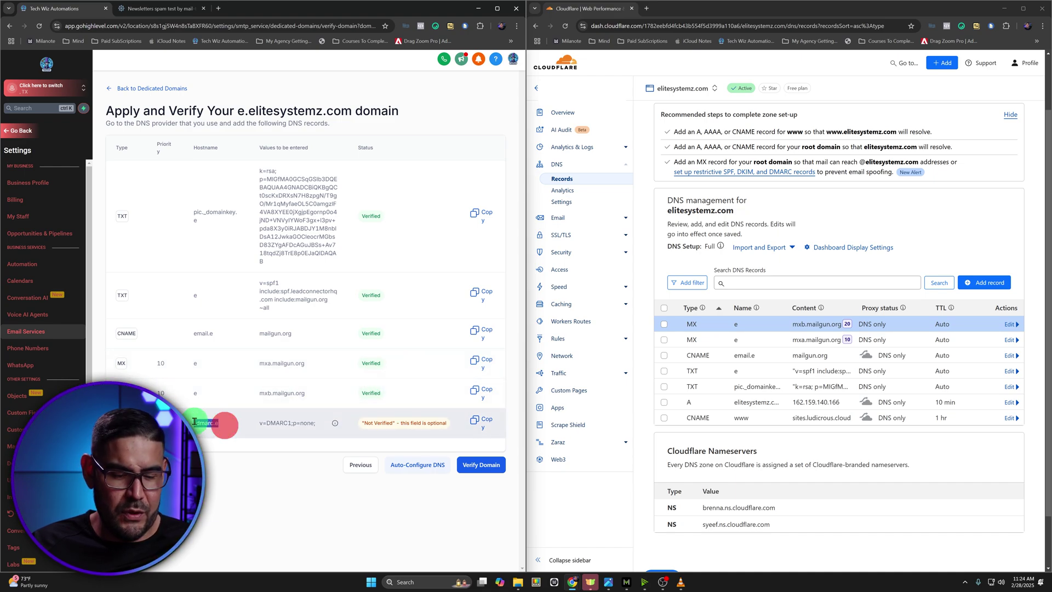
pyautogui.click(979, 284)
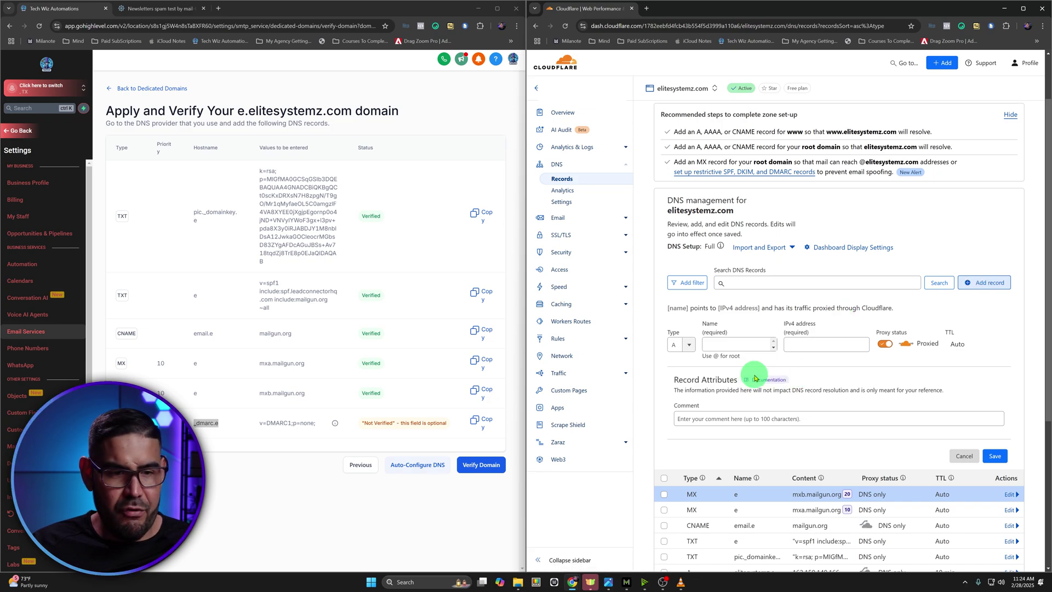
# Fill in a TXT record named _dmarc.e with the copied value v=DMARC1;p=none;
pyautogui.click(681, 344)
pyautogui.write('TXT')
pyautogui.click(681, 361)
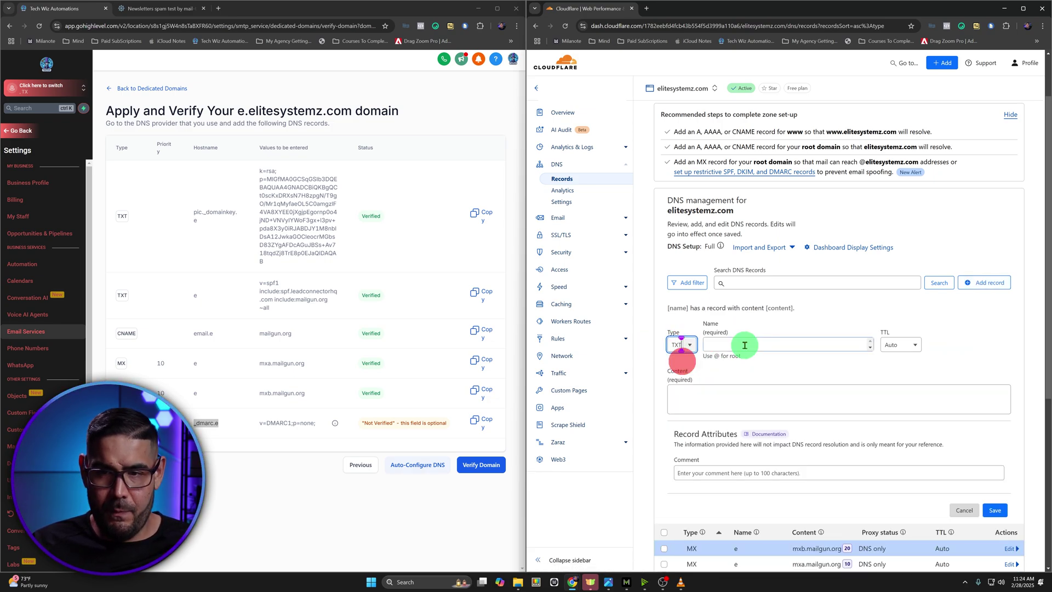
pyautogui.click(745, 344)
pyautogui.hotkey('ctrl', 'v')
pyautogui.moveTo(315, 423); pyautogui.dragTo(257, 423)
pyautogui.click(701, 399)
pyautogui.hotkey('ctrl', 'v')
# Change the DMARC policy to p=reject; and save the record
pyautogui.moveTo(335, 424)
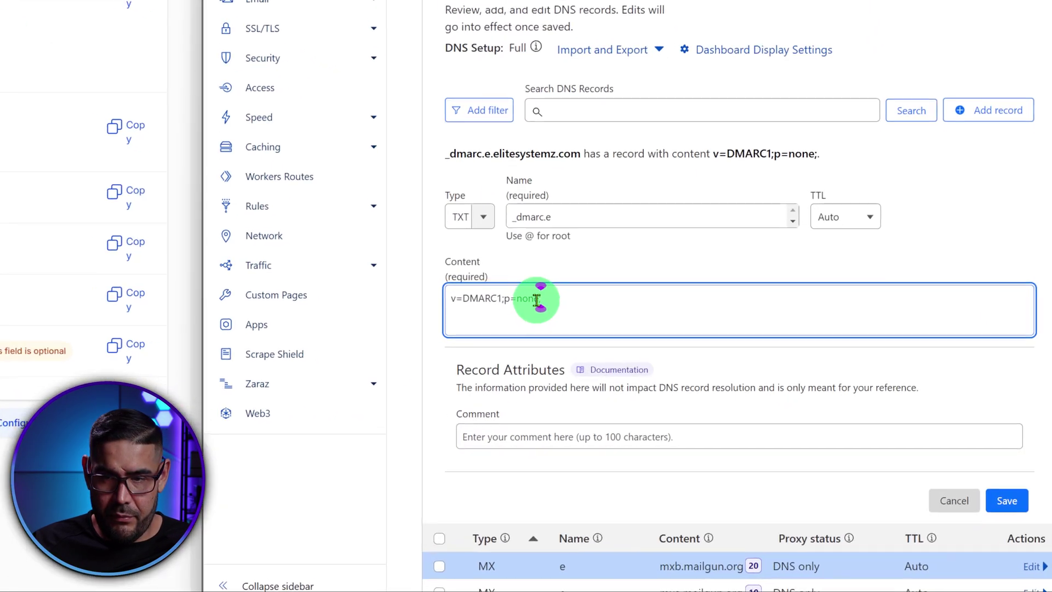
pyautogui.press('BackSpace')
pyautogui.press('BackSpace')
pyautogui.press('BackSpace')
pyautogui.press('BackSpace')
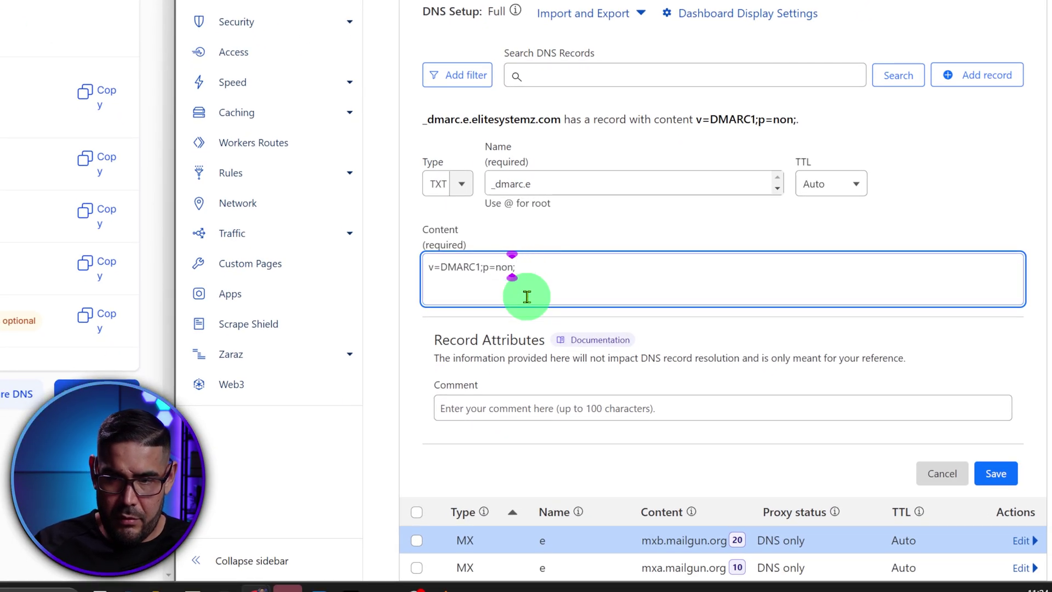
pyautogui.write('qu')
pyautogui.write('aratne')
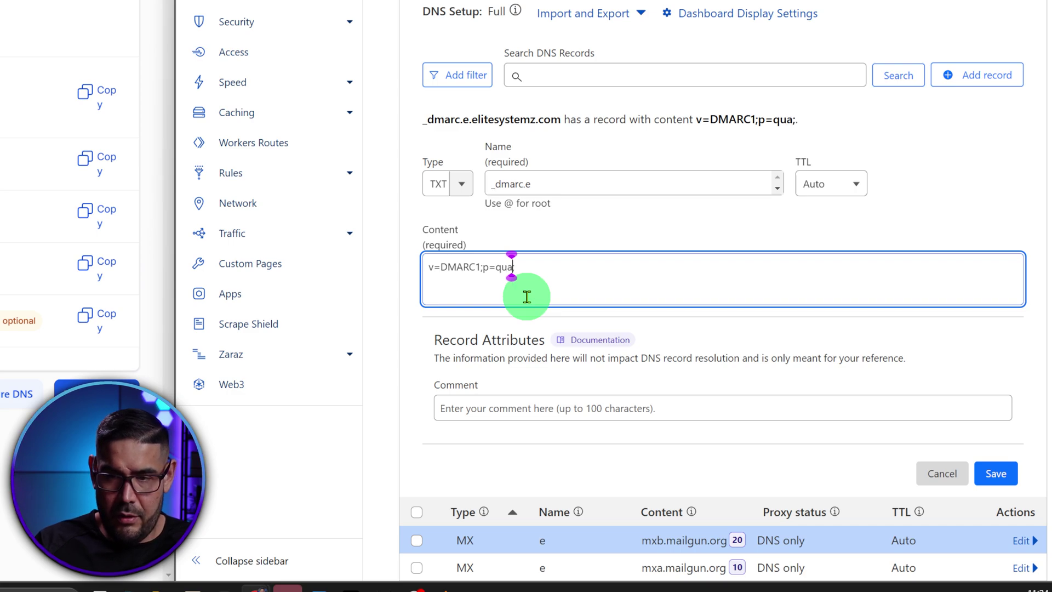
pyautogui.press('BackSpace')
pyautogui.press('BackSpace')
pyautogui.write(';')
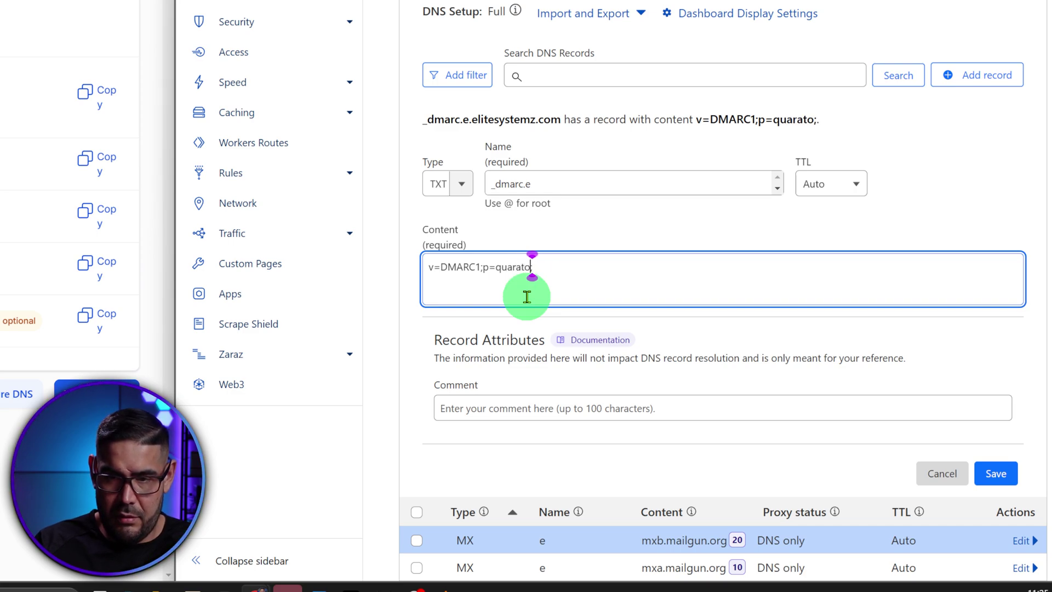
pyautogui.press('BackSpace')
pyautogui.press('BackSpace')
pyautogui.press('BackSpace')
pyautogui.press('BackSpace')
pyautogui.press('BackSpace')
pyautogui.press('BackSpace')
pyautogui.press('BackSpace')
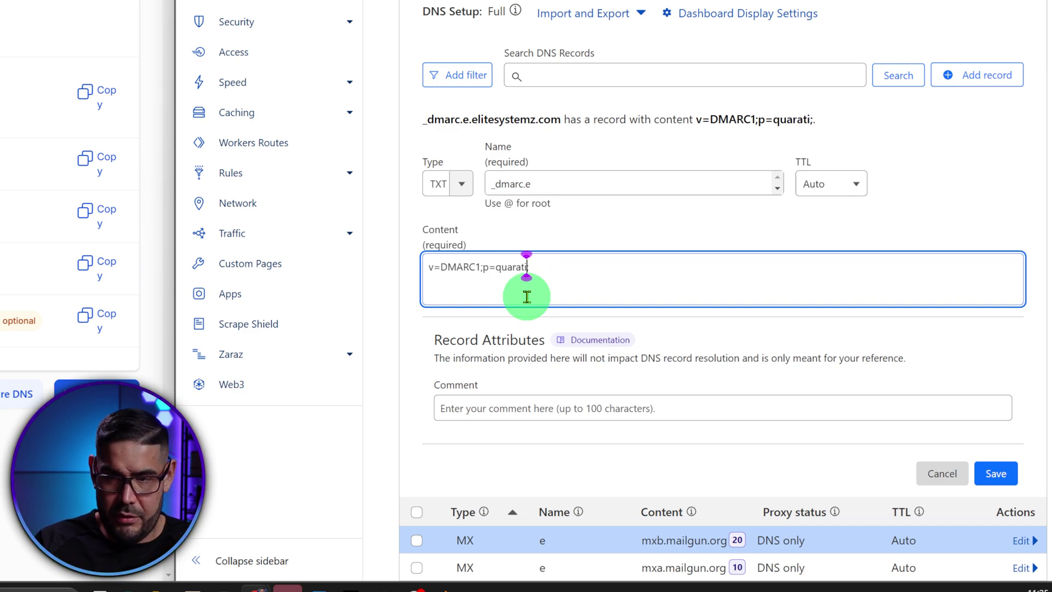
pyautogui.write('rejec')
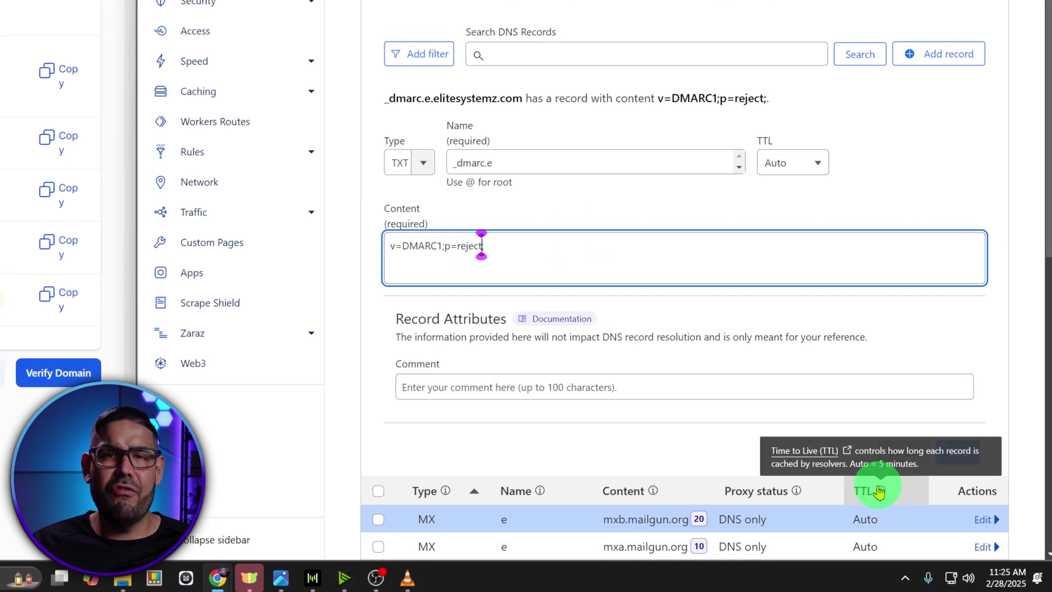
pyautogui.write('t')
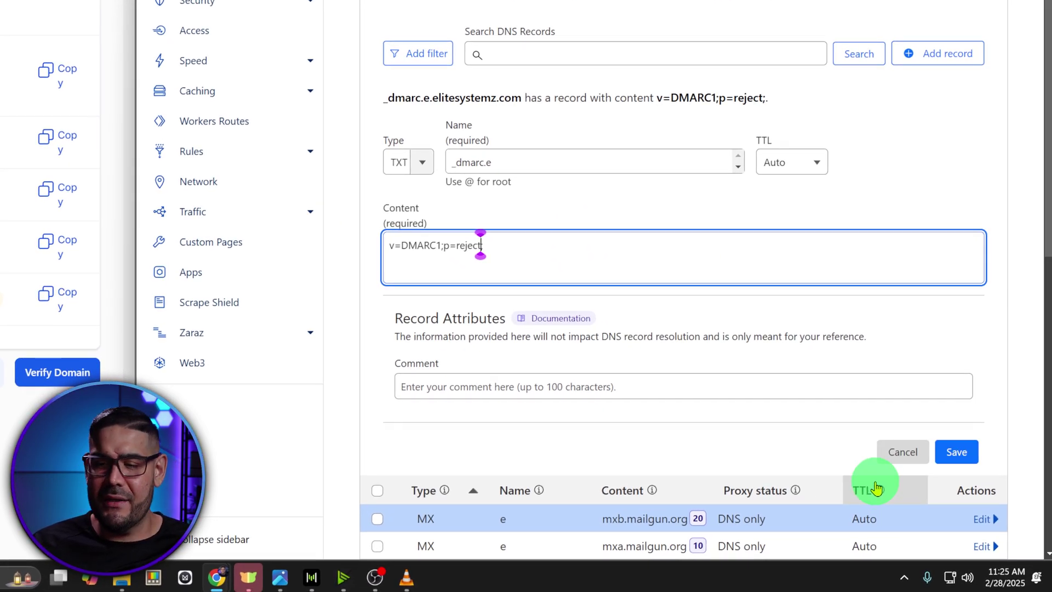
pyautogui.write(';')
pyautogui.click(965, 457)
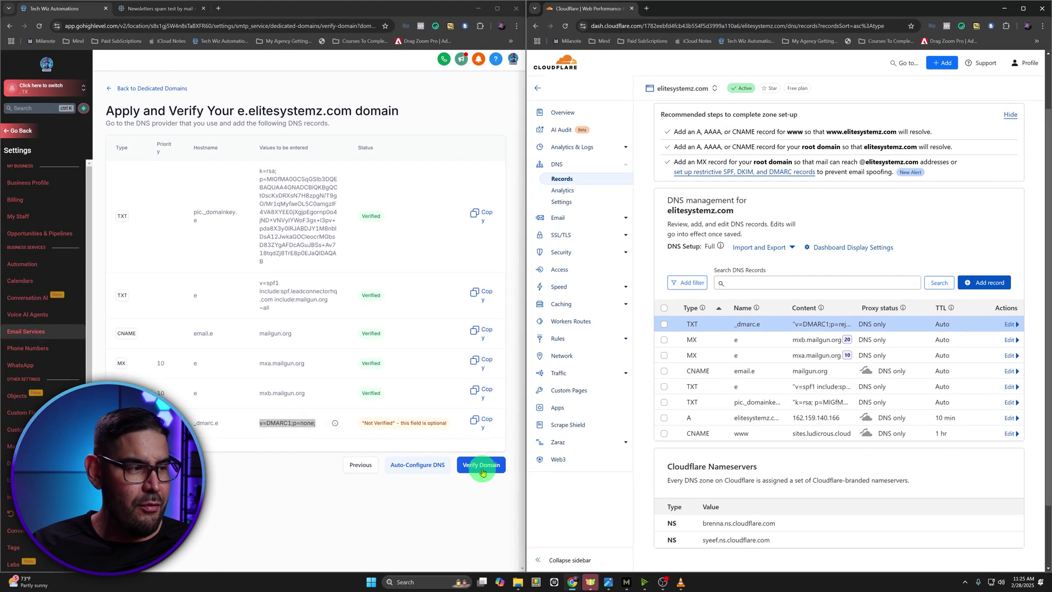
# Run Verify Domain for e.elitesystemz.com on HighLevel's Apply and Verify page
pyautogui.click(482, 472)
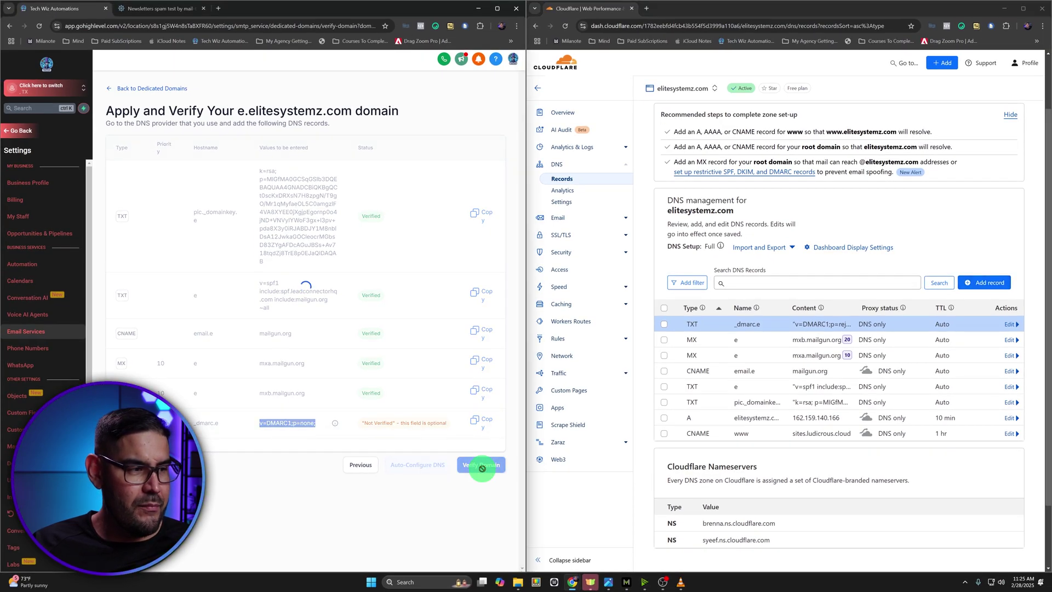
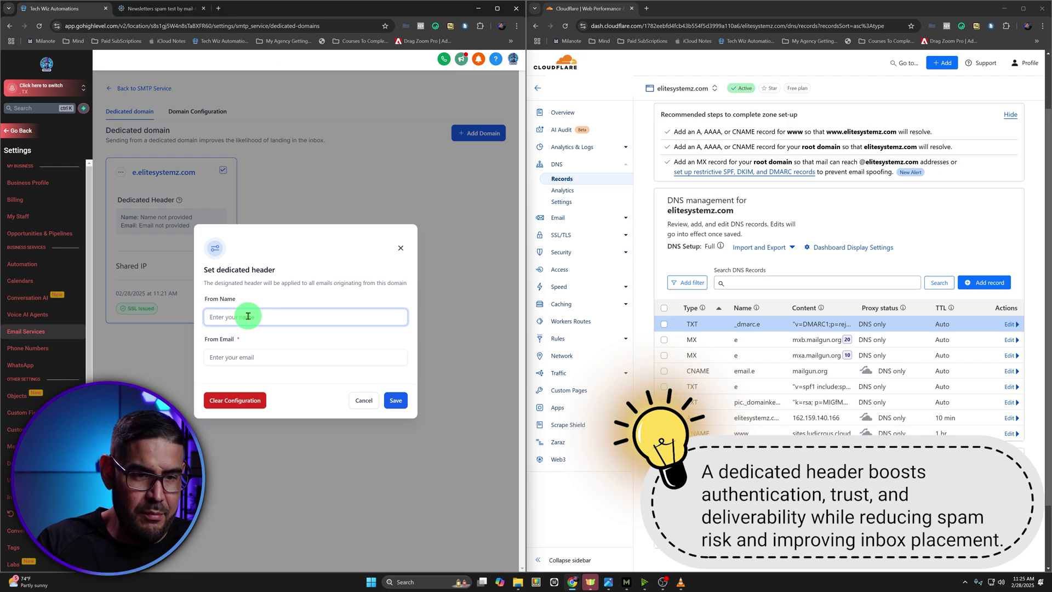
# Save the dedicated header with From Name 'Elite Systemz' and a corrected support address on elitesystemz.com
pyautogui.write('Eliten')
pyautogui.press('BackSpace')
pyautogui.write('Sys')
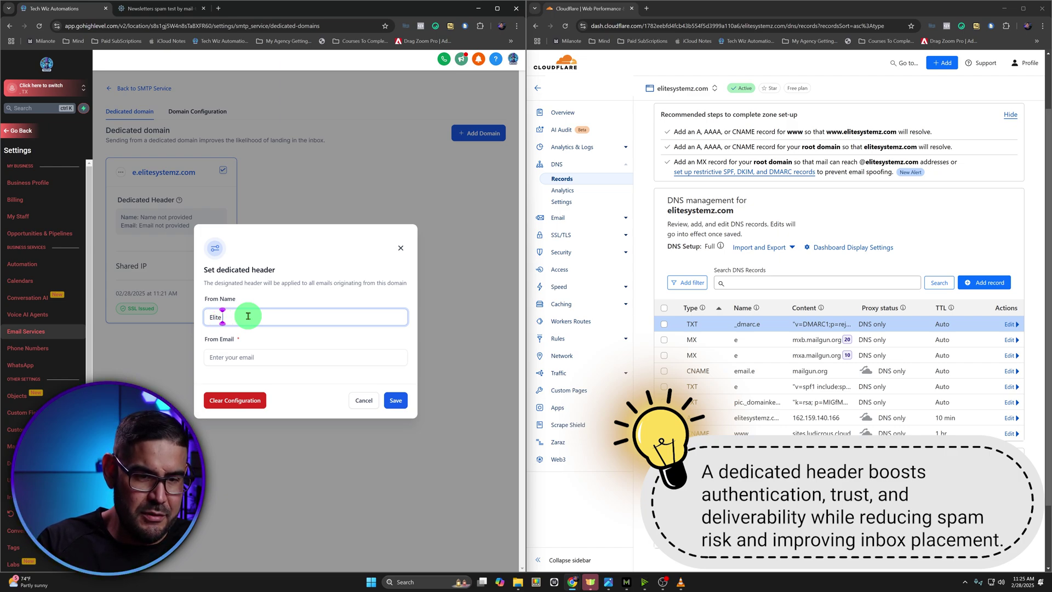
pyautogui.write('temz')
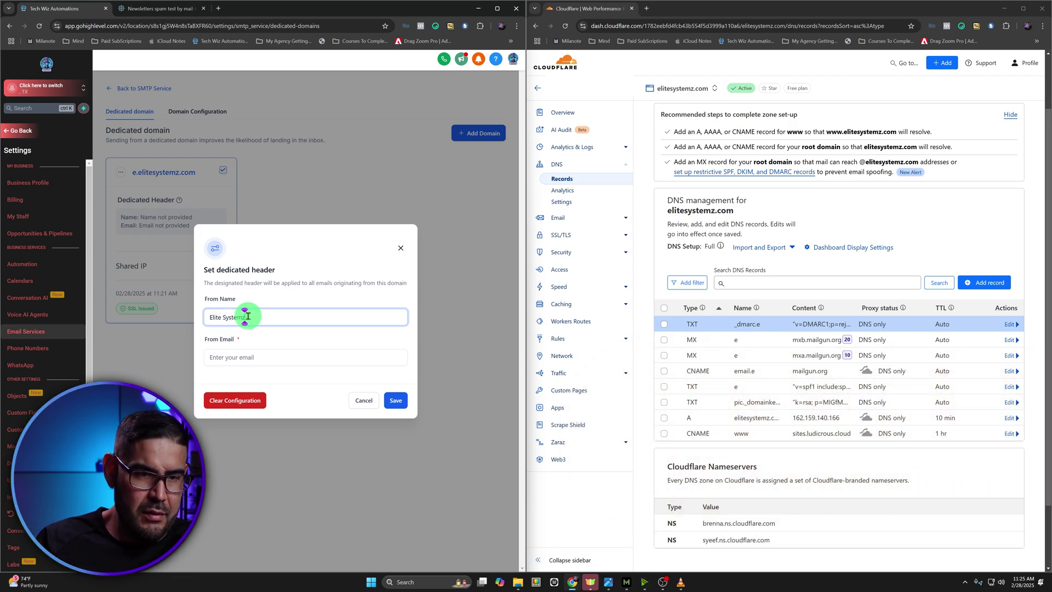
pyautogui.click(257, 362)
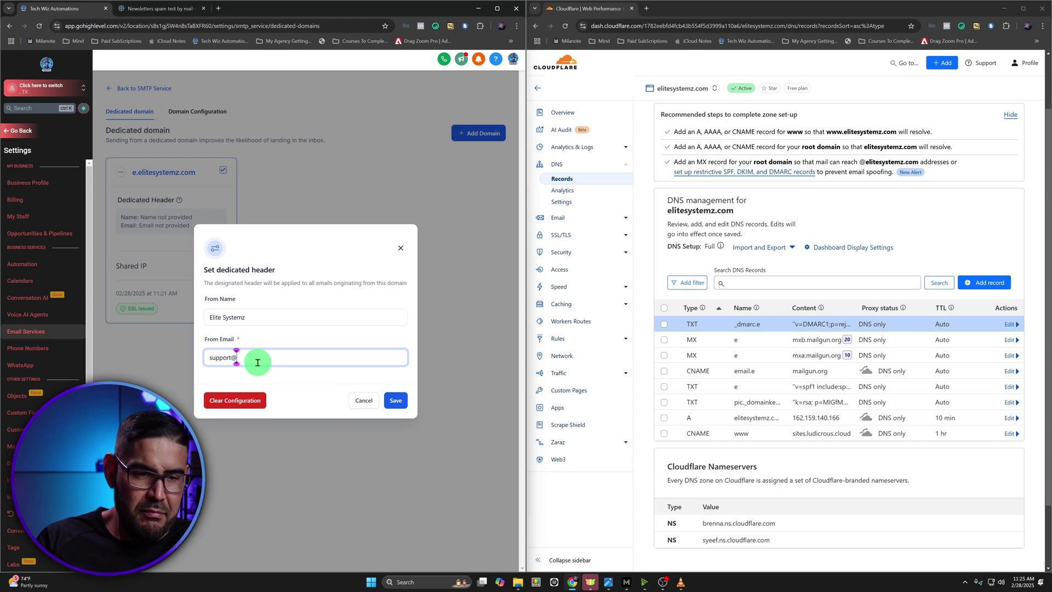
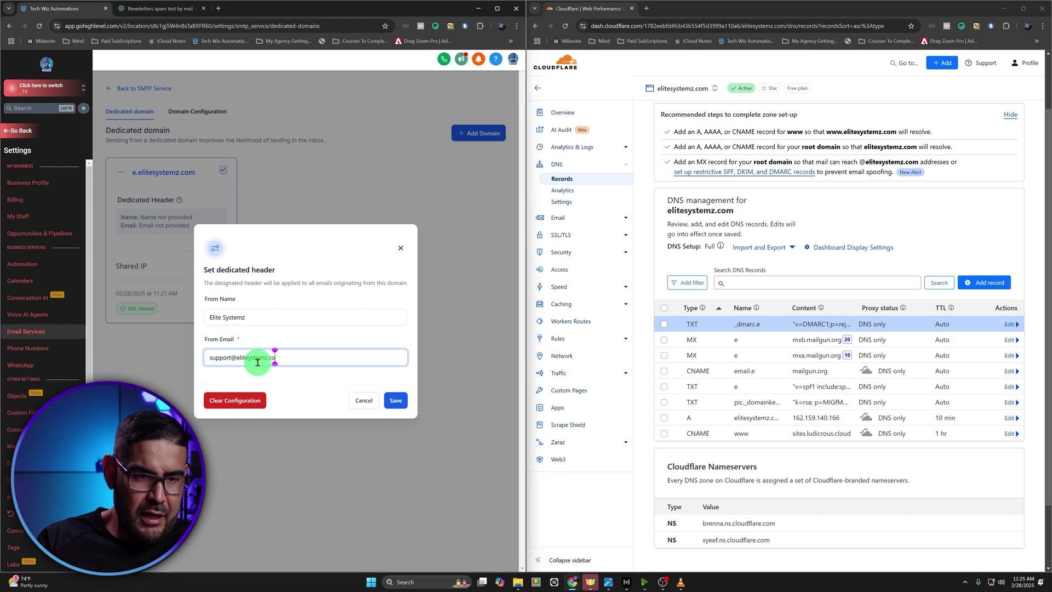
pyautogui.press('Left')
pyautogui.press('Left')
pyautogui.press('Left')
pyautogui.press('Left')
pyautogui.press('Left')
pyautogui.press('Left')
pyautogui.press('Left')
pyautogui.press('Left')
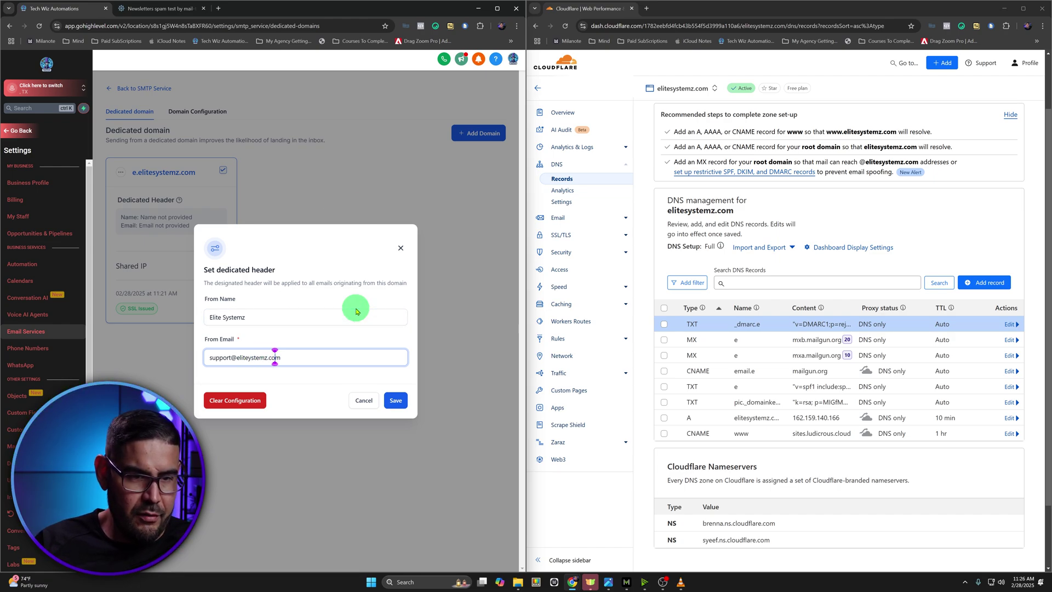
pyautogui.press('Left')
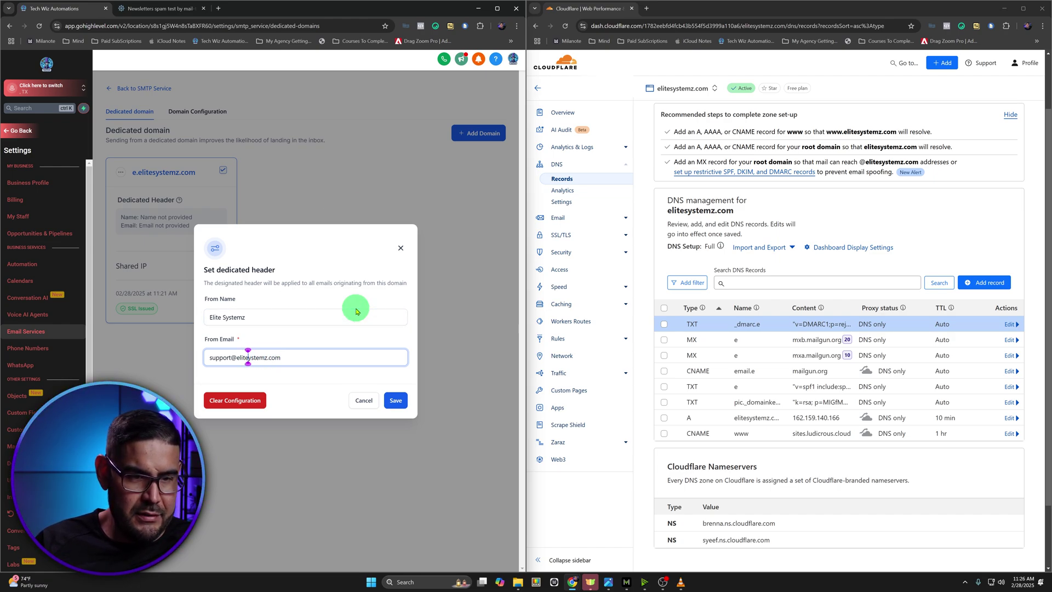
pyautogui.write('s')
pyautogui.click(403, 407)
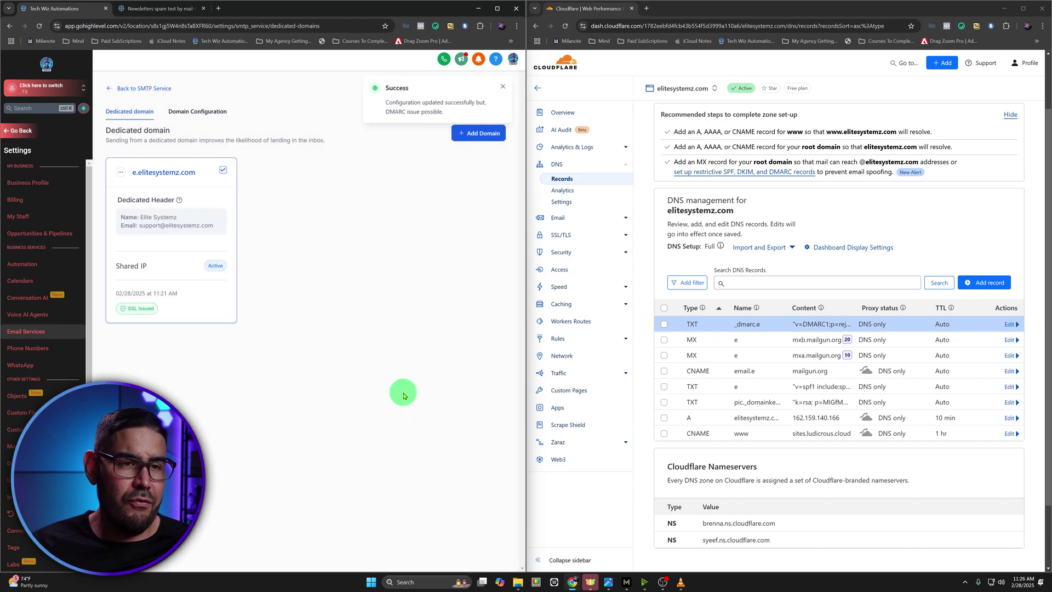
pyautogui.moveTo(606, 8); pyautogui.dragTo(151, 12)
pyautogui.moveTo(394, 8); pyautogui.dragTo(625, 14)
# Choose e.elitesystemz.com as both the Workflow Domain and the One-One Conversation Domain
pyautogui.click(231, 16)
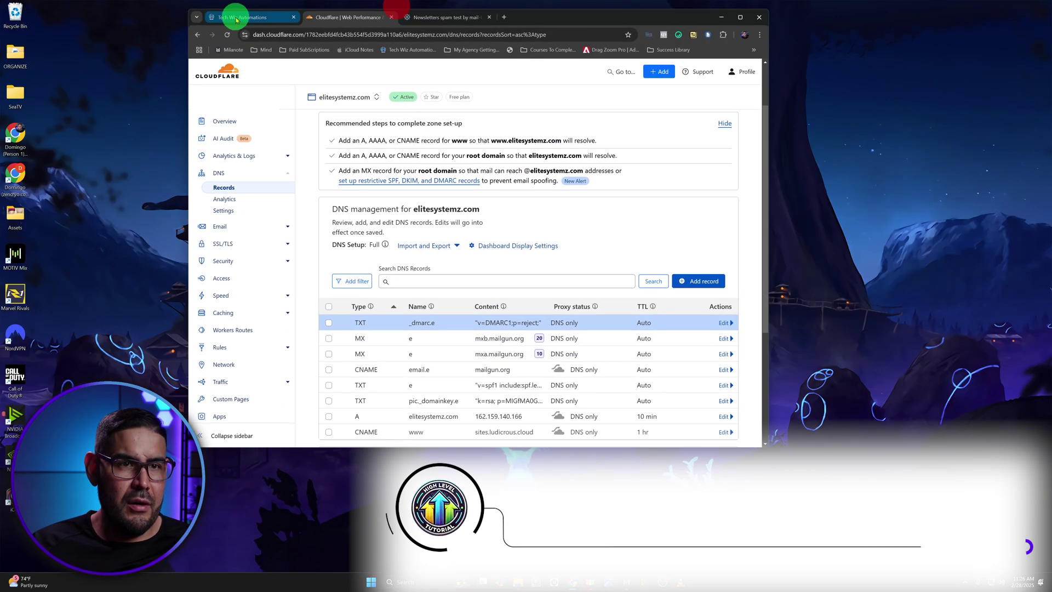
pyautogui.doubleClick(635, 11)
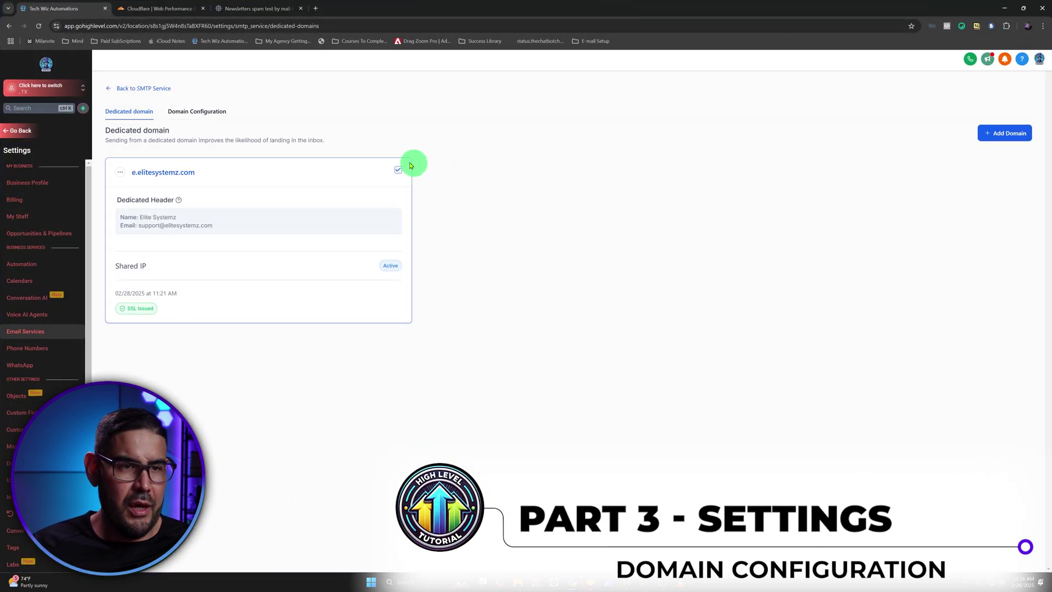
pyautogui.click(208, 112)
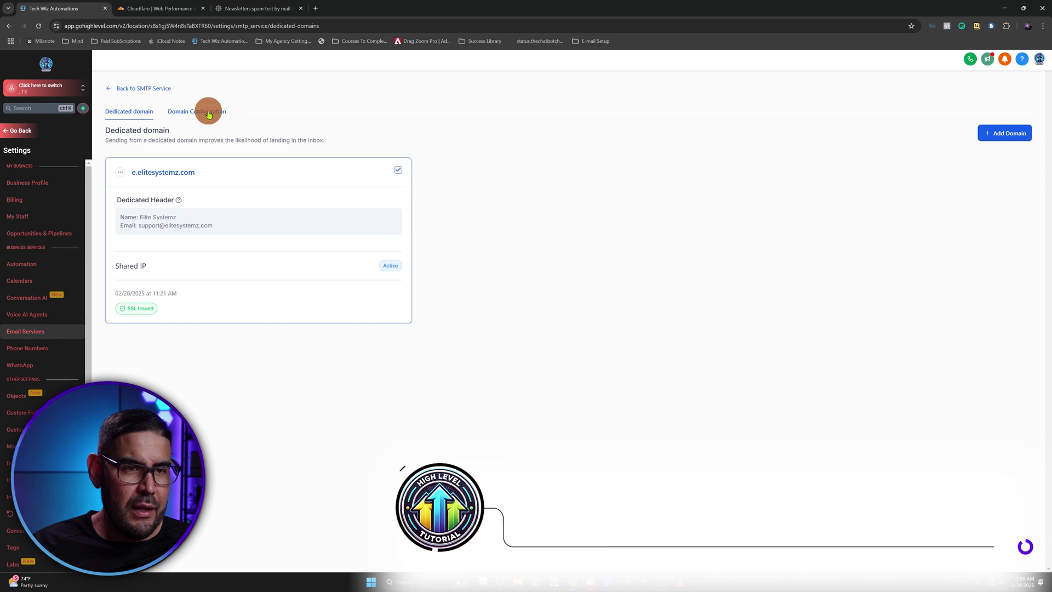
pyautogui.click(196, 184)
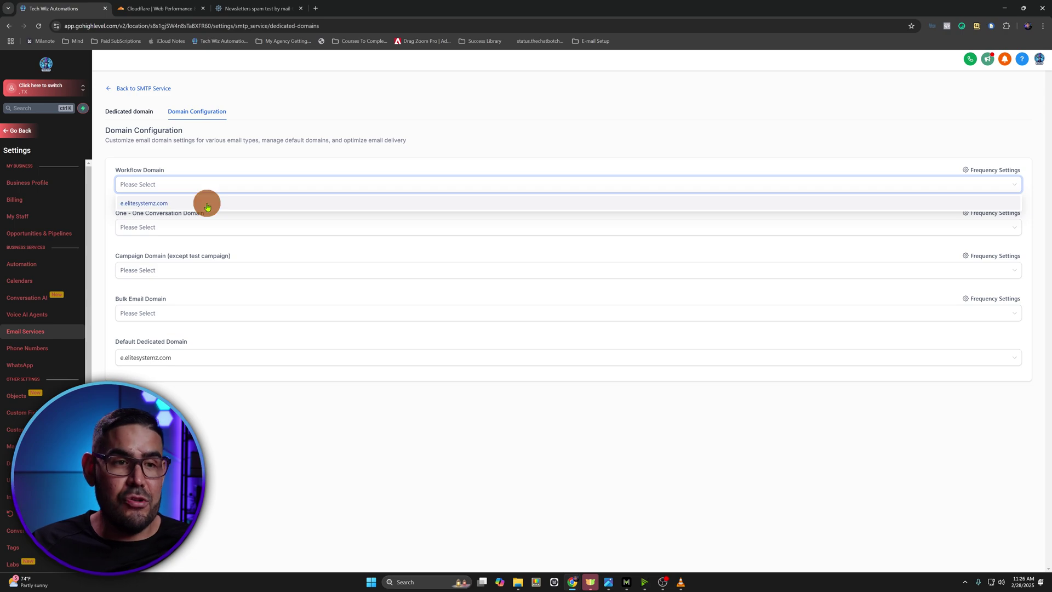
pyautogui.click(207, 205)
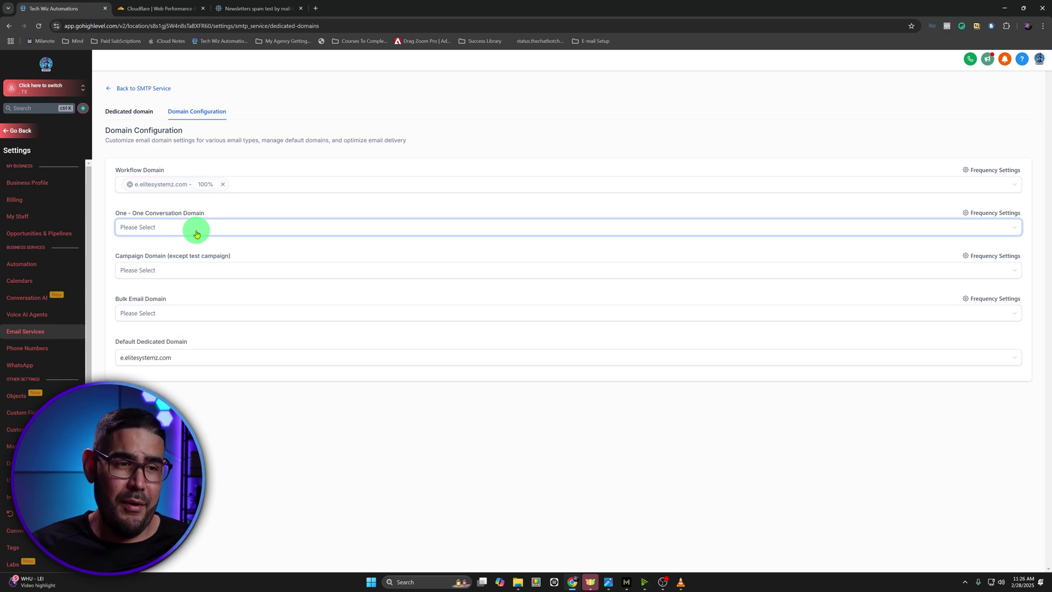
pyautogui.click(197, 234)
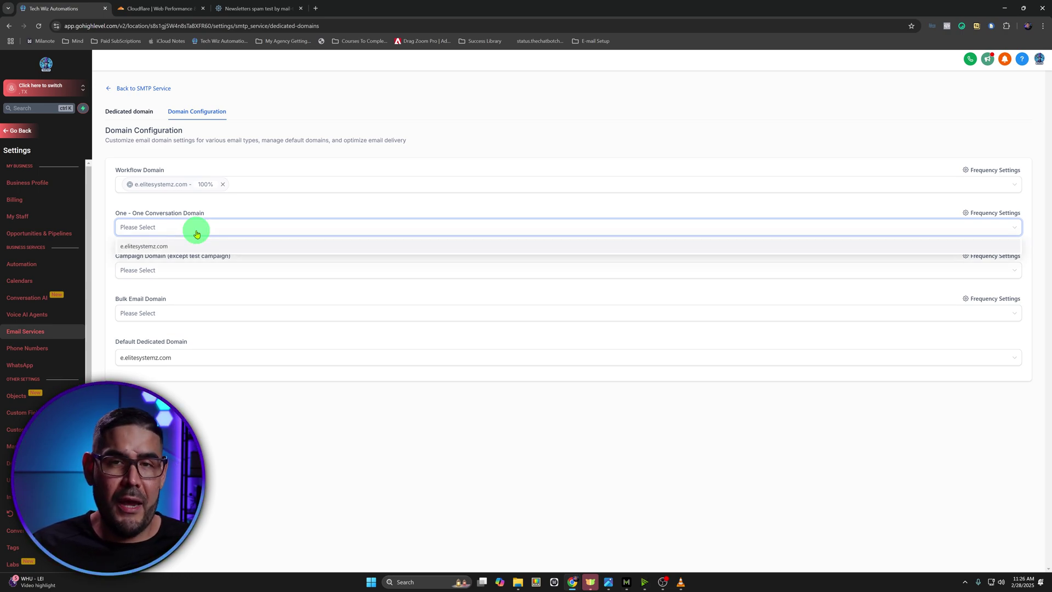
pyautogui.click(144, 247)
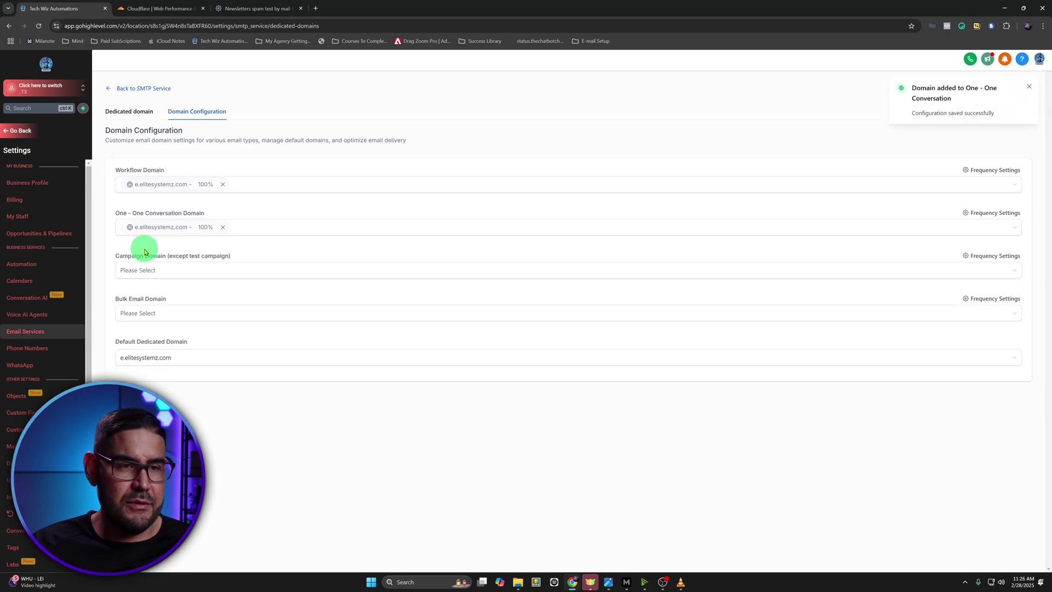
pyautogui.click(1028, 86)
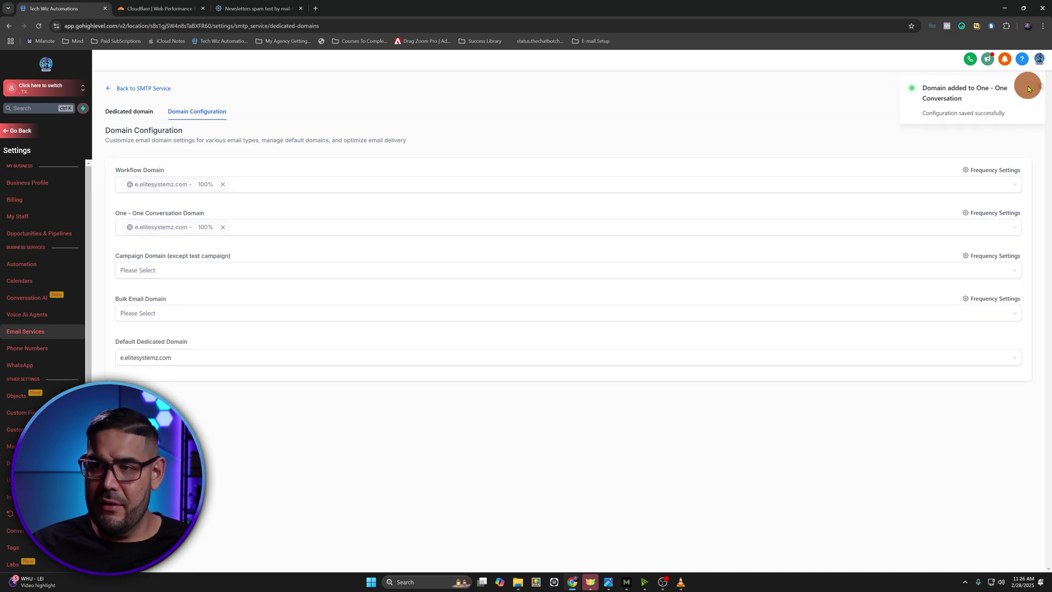
# Start a new MailGenius spam test from the E-mail Setup bookmarks and copy its test address
pyautogui.click(125, 96)
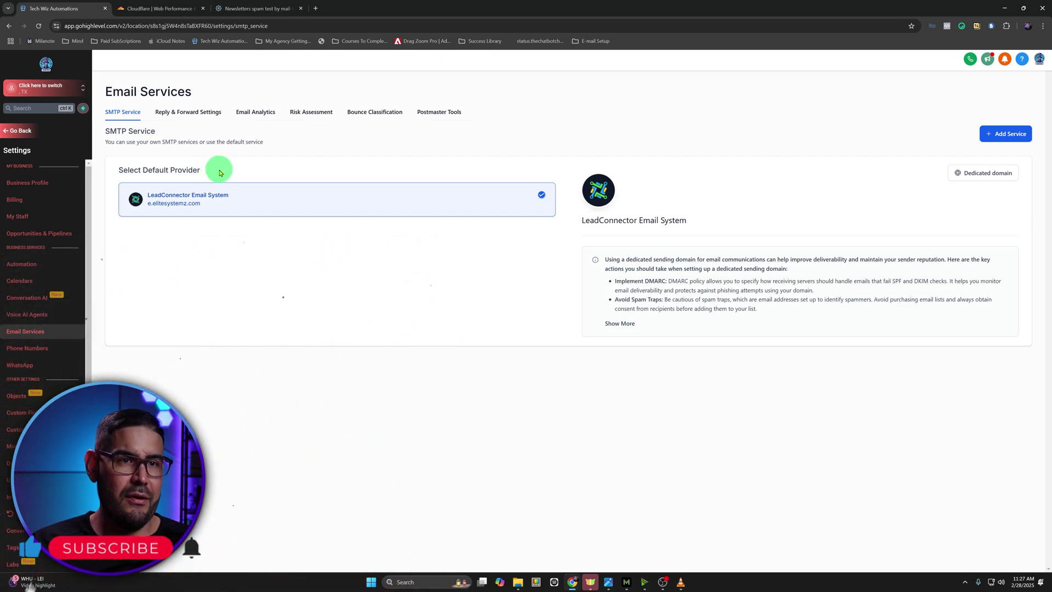
pyautogui.click(587, 44)
pyautogui.middleClick(596, 59)
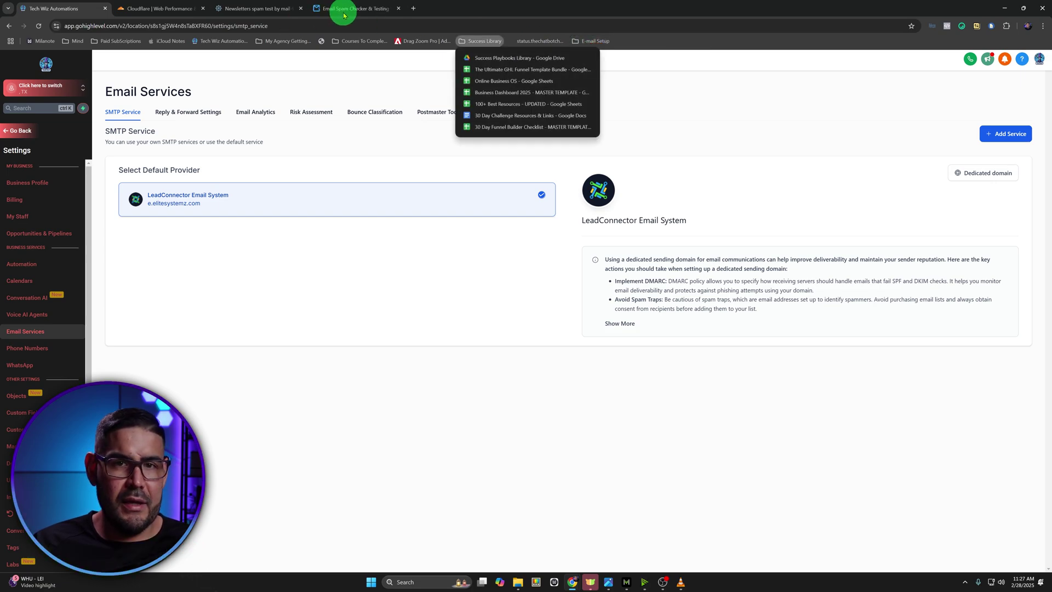
pyautogui.moveTo(341, 11); pyautogui.dragTo(235, 8)
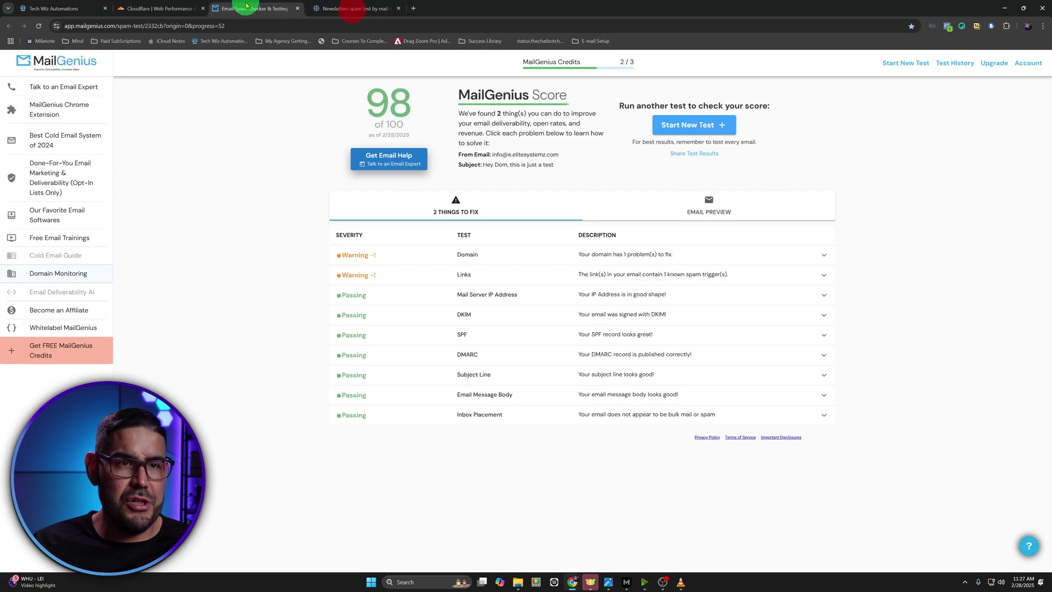
pyautogui.click(699, 124)
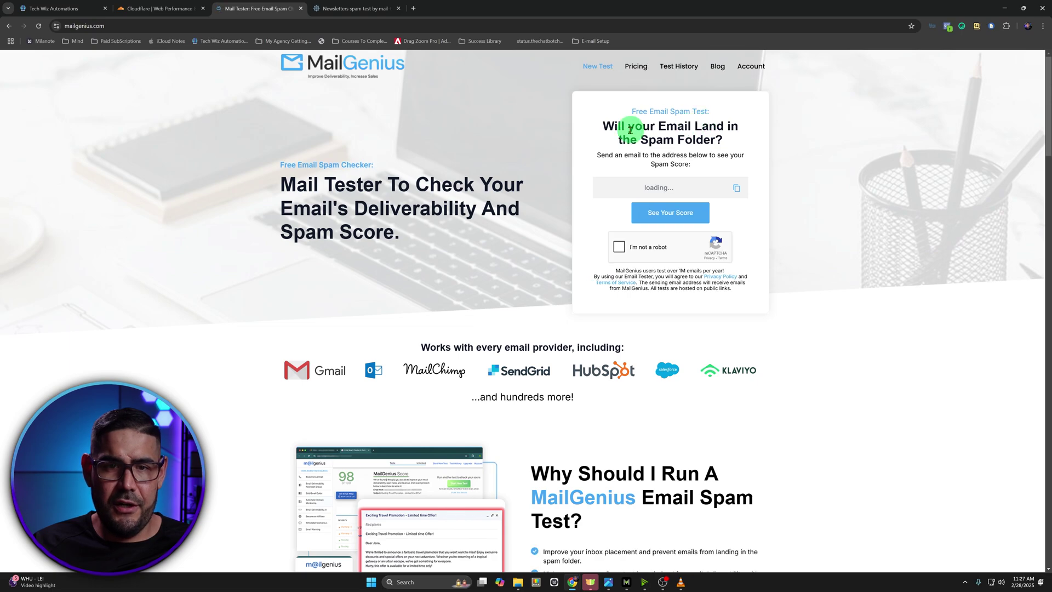
pyautogui.click(737, 189)
pyautogui.click(737, 190)
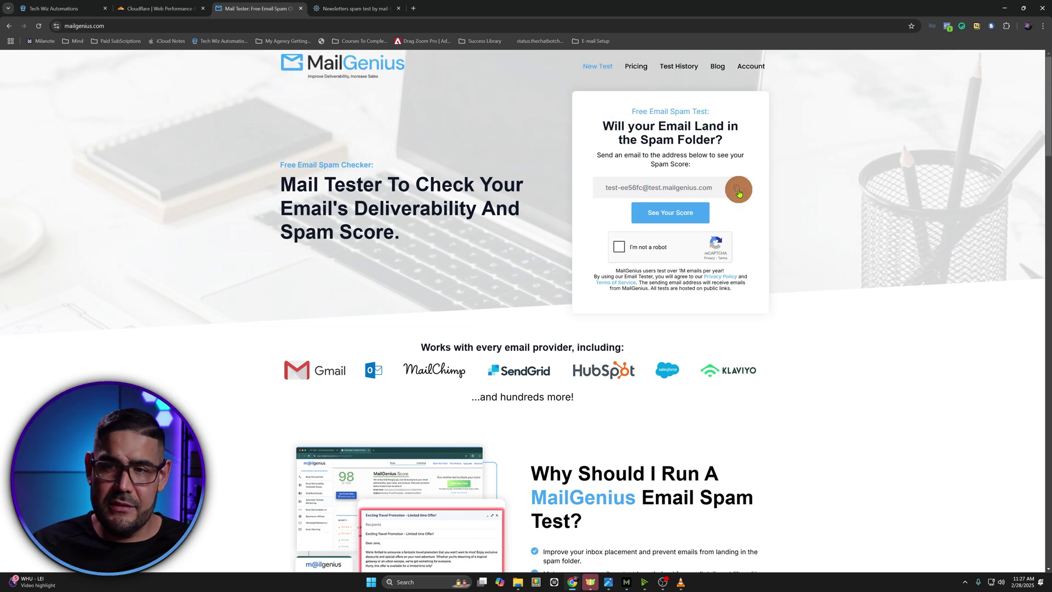
pyautogui.click(72, 8)
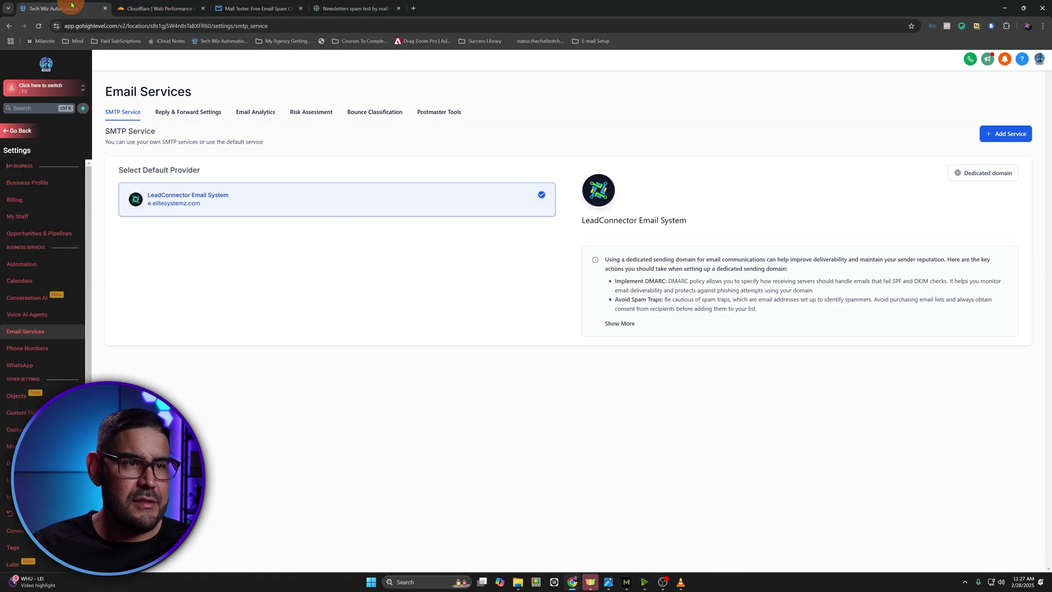
pyautogui.click(30, 135)
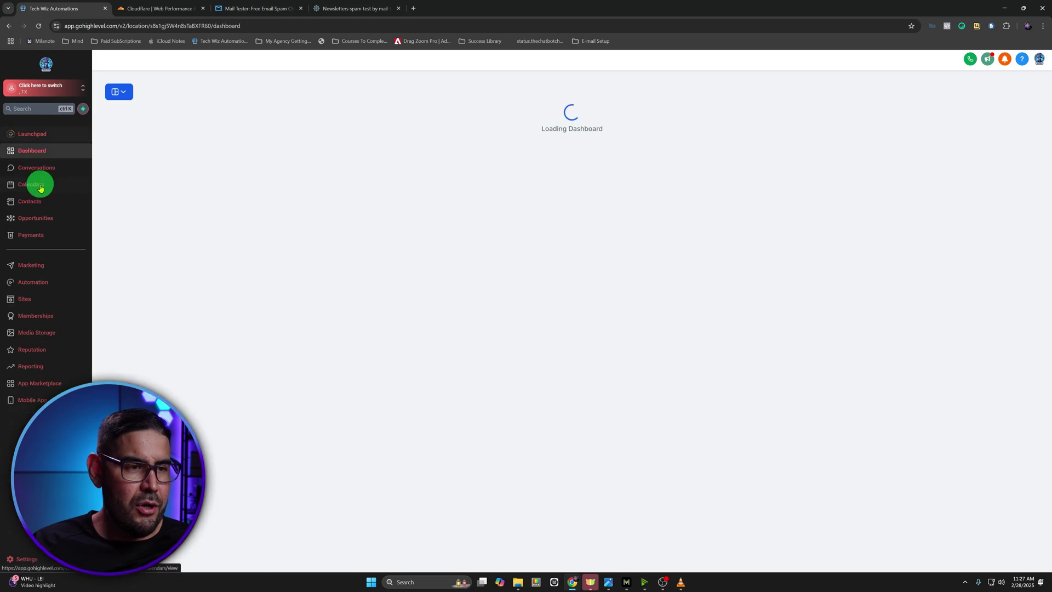
# Add a contact with first name 'testmail' and the pasted MailGenius test address as email
pyautogui.click(34, 203)
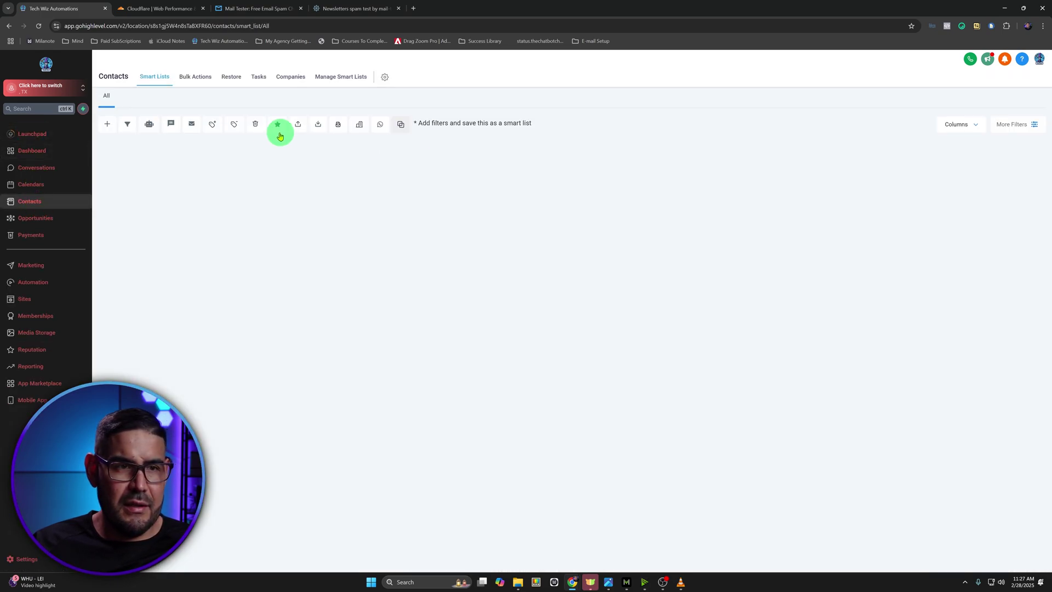
pyautogui.click(108, 133)
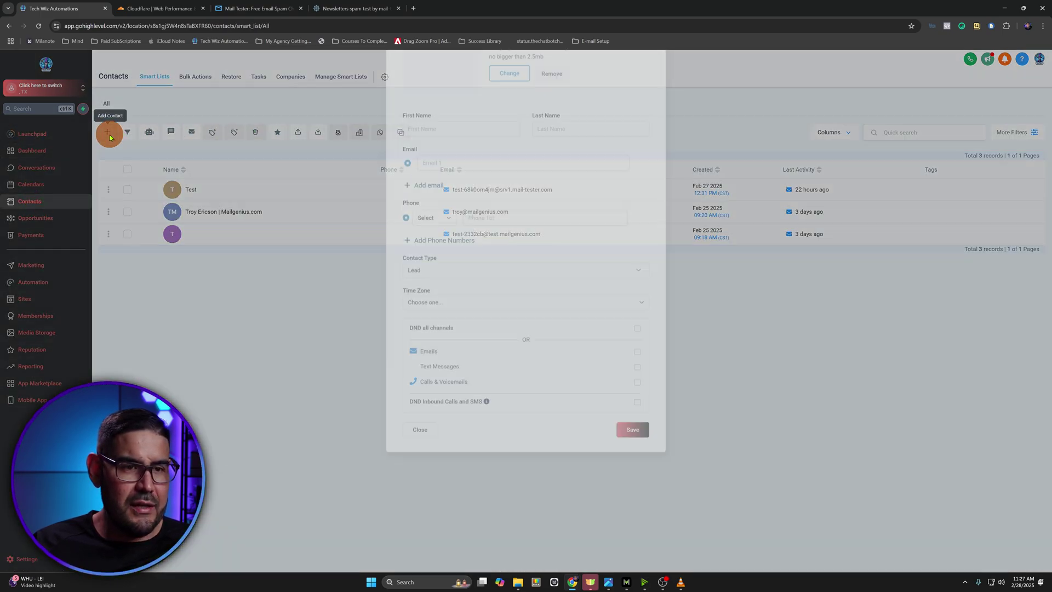
pyautogui.click(450, 244)
pyautogui.hotkey('ctrl', 'v')
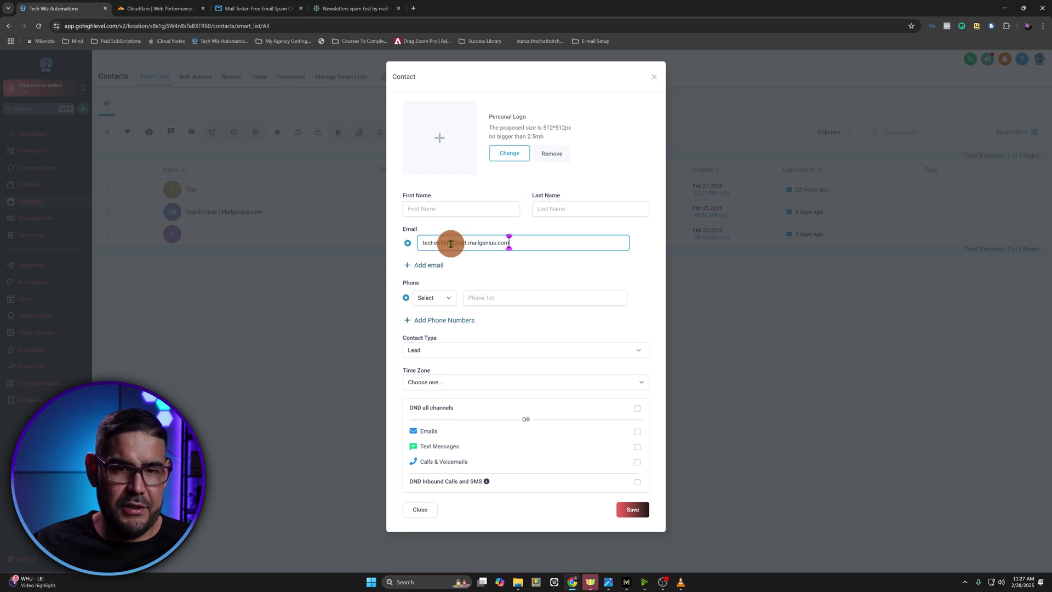
pyautogui.click(461, 211)
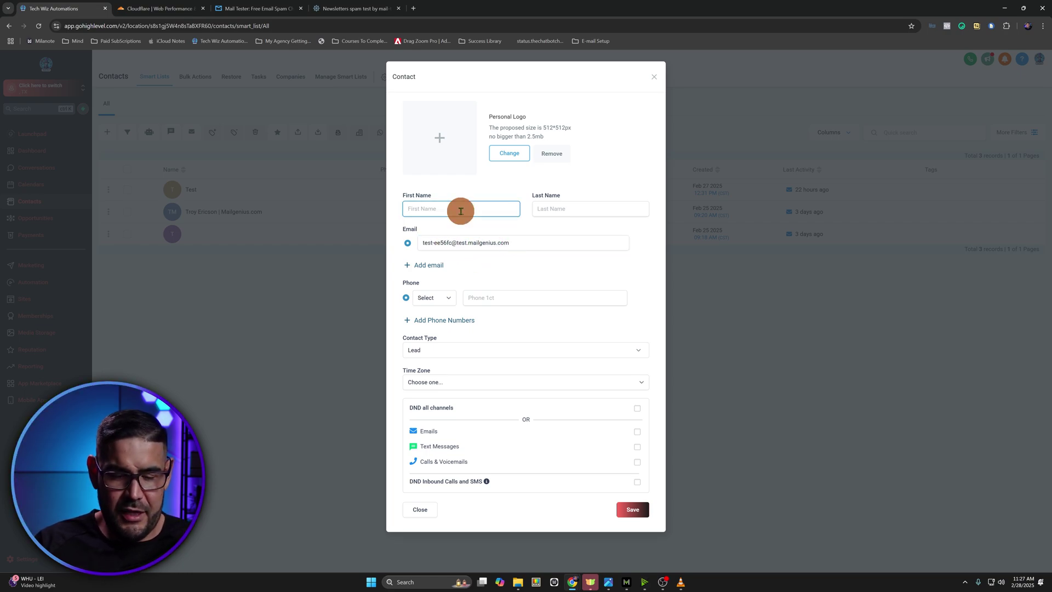
pyautogui.write('testmail')
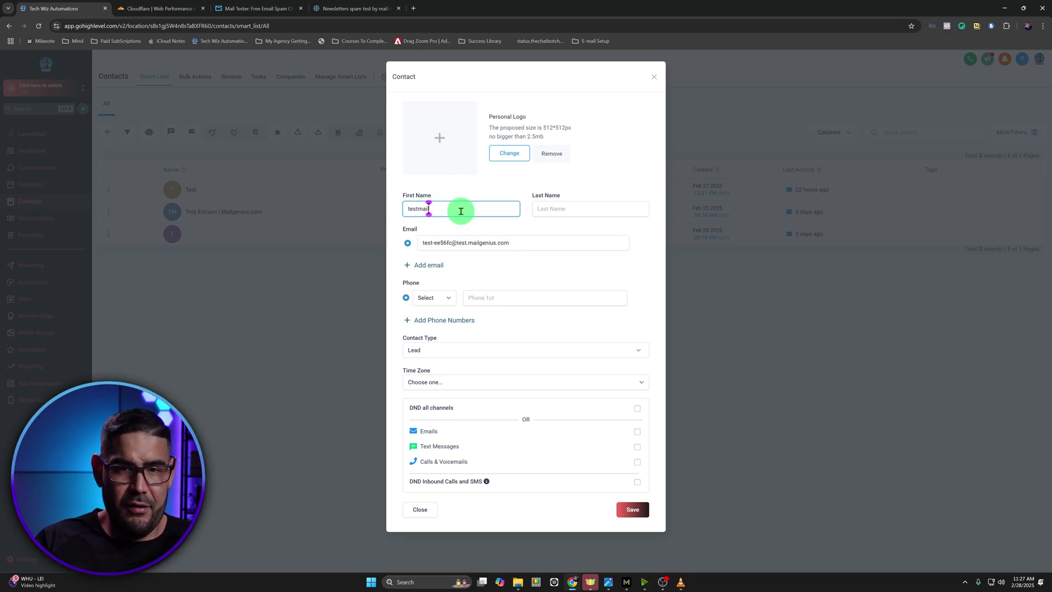
pyautogui.click(636, 510)
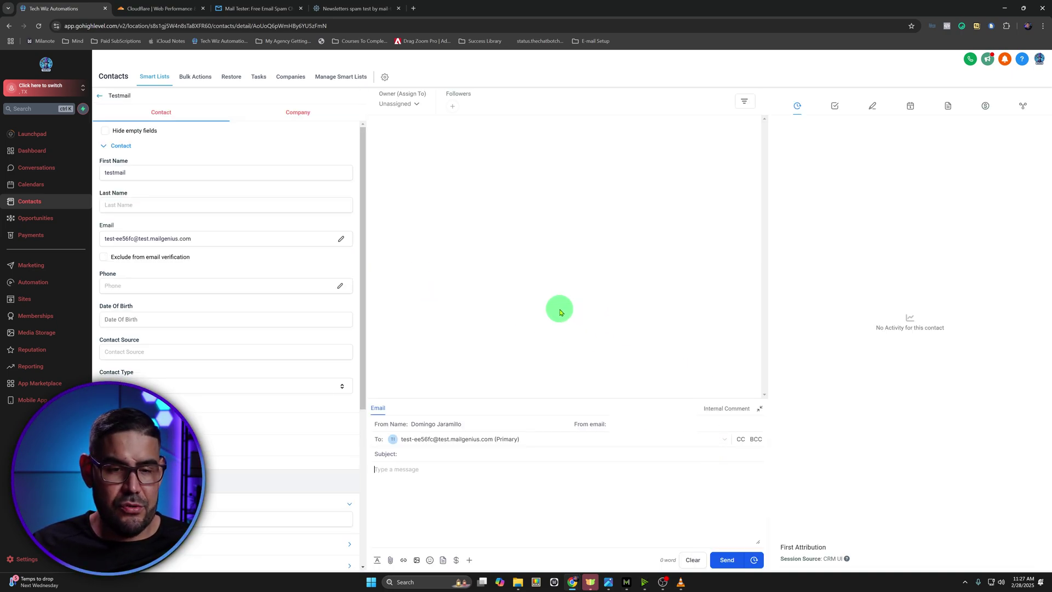
pyautogui.click(432, 453)
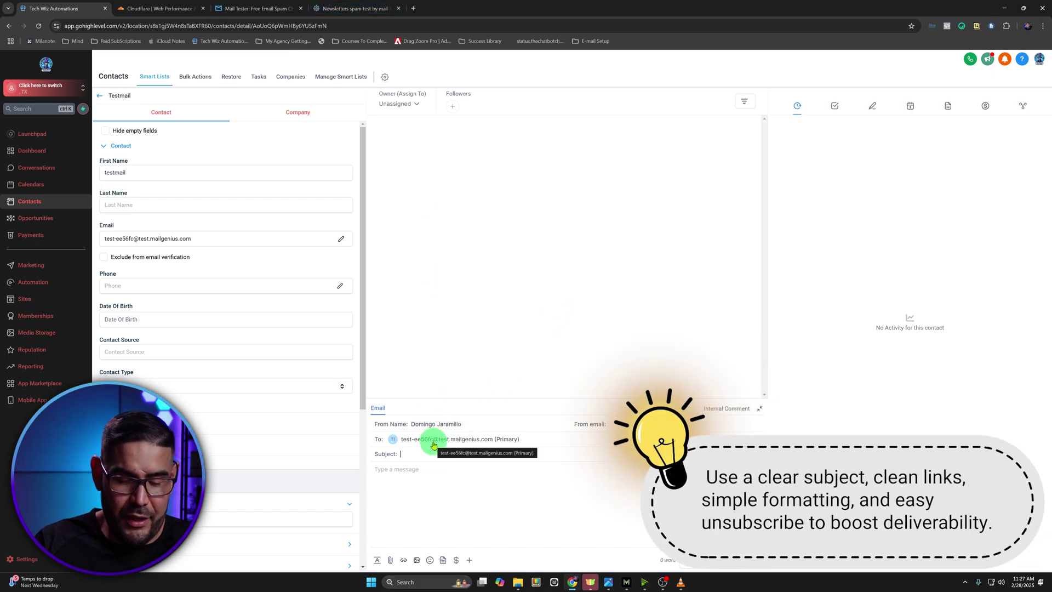
# Send the testmail contact a test email with a 'this is just a test' subject and a short greeting body
pyautogui.write('H')
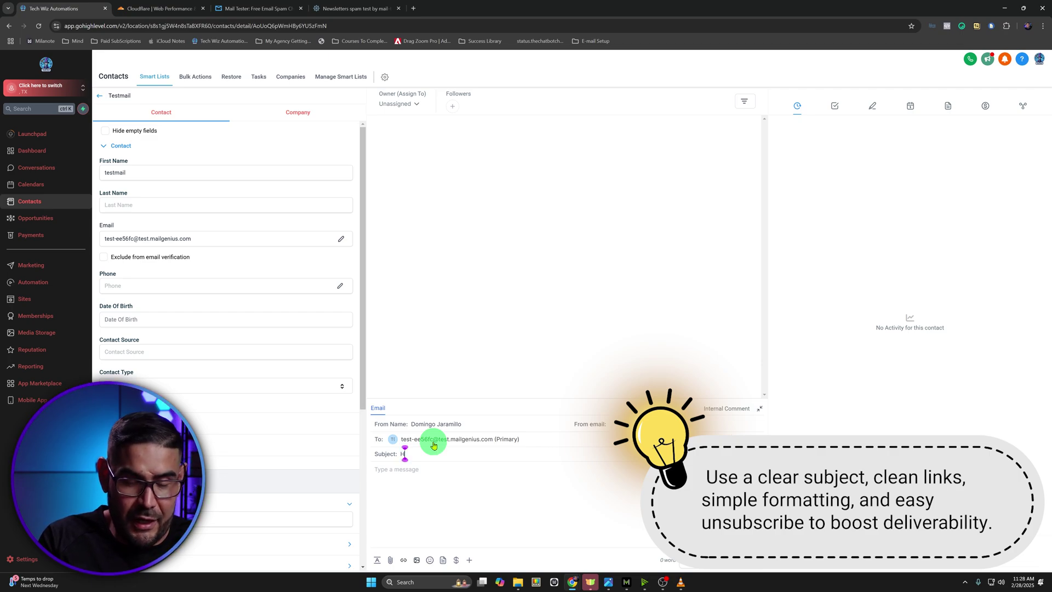
pyautogui.write('ey Dom')
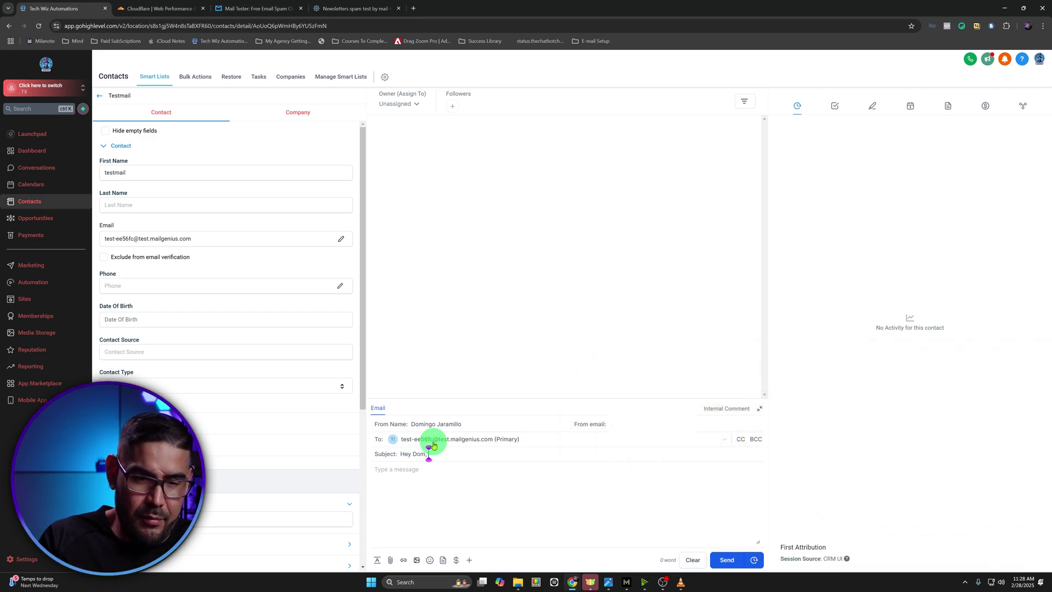
pyautogui.write(', this is just a tte')
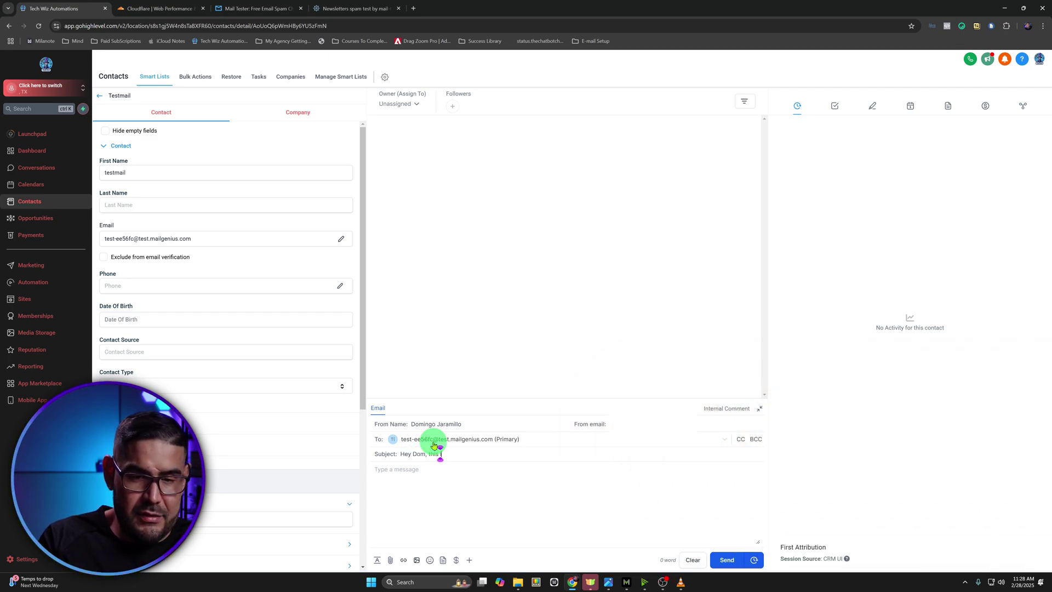
pyautogui.press('BackSpace')
pyautogui.press('BackSpace')
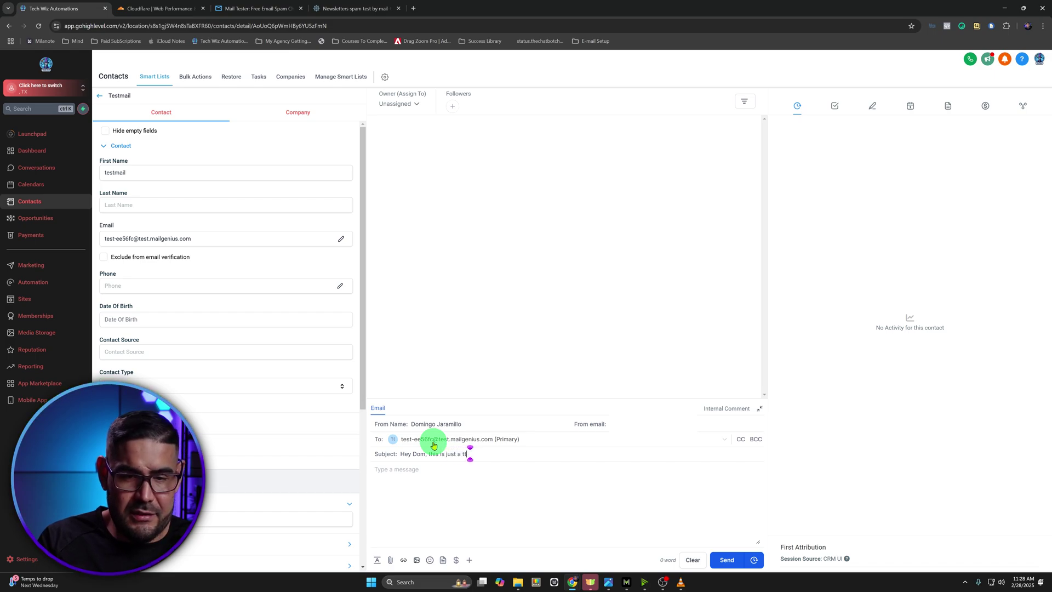
pyautogui.write('est')
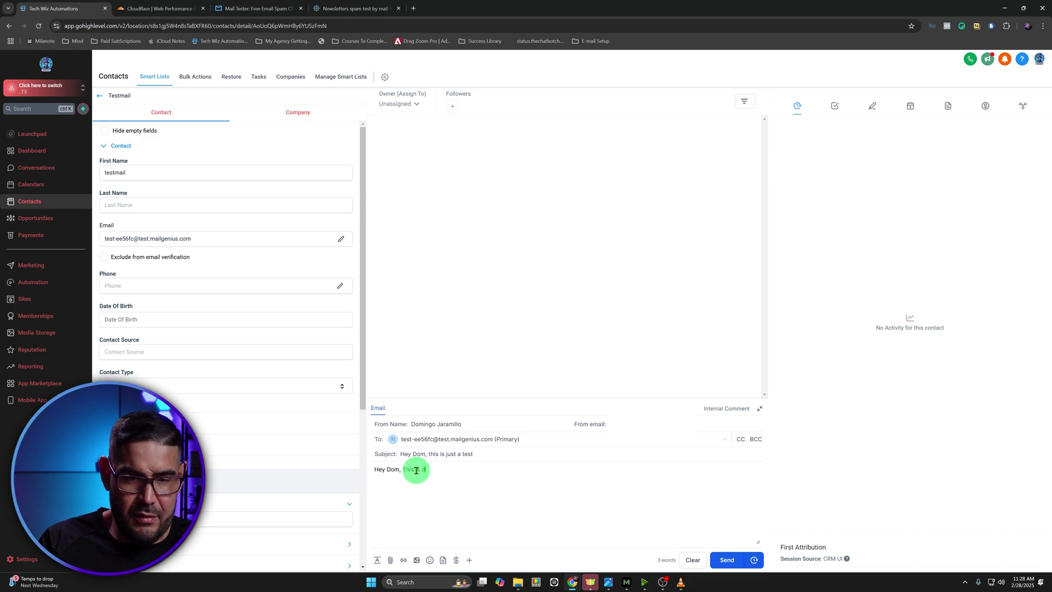
pyautogui.write('om')
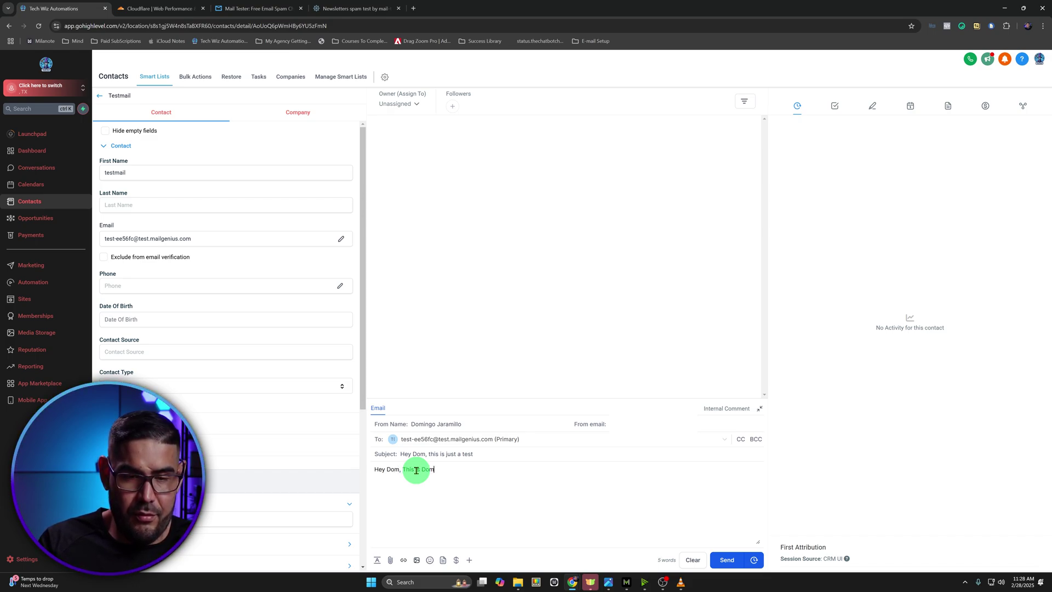
pyautogui.write('ingo With Te')
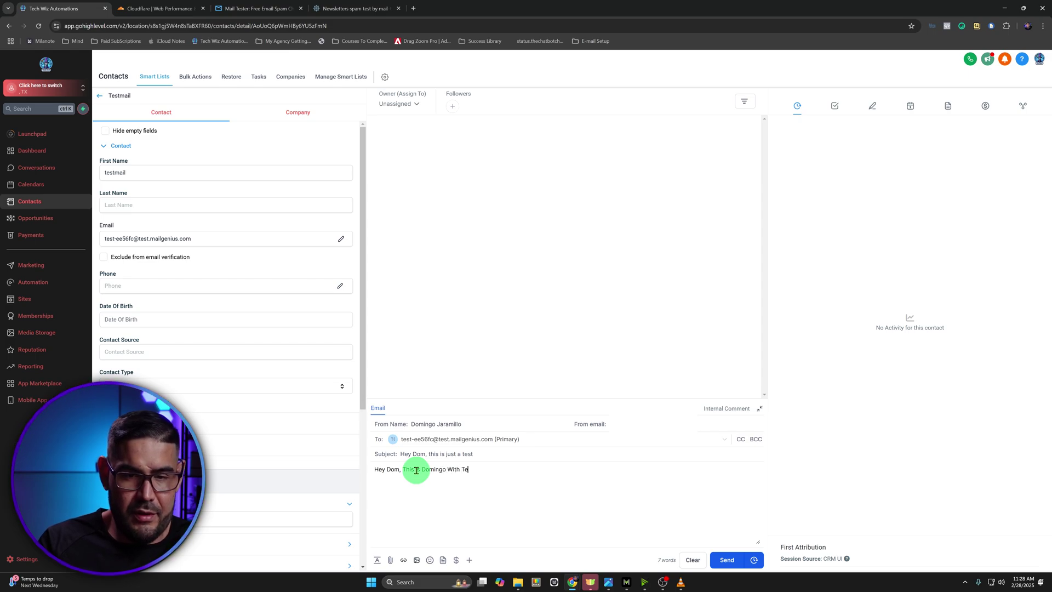
pyautogui.write('ch Wiz Automatiosn')
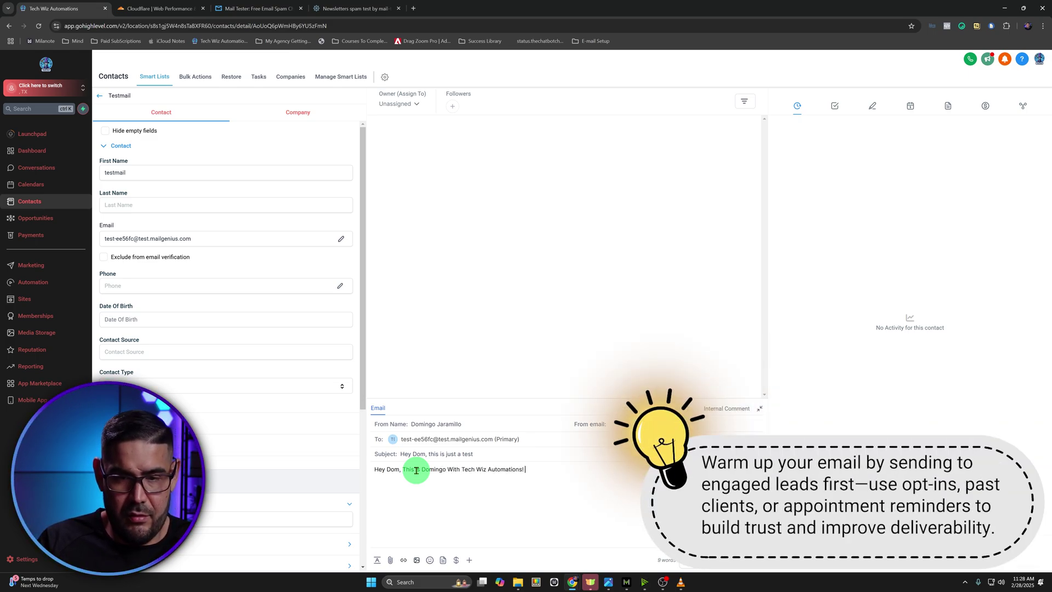
pyautogui.write(' Hope all is we')
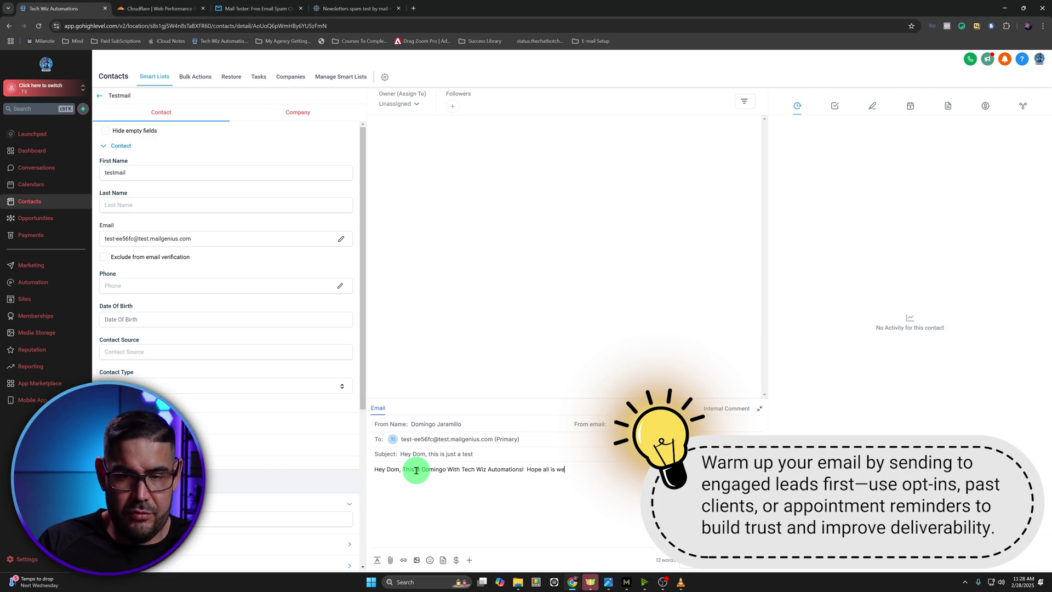
pyautogui.write('ll, ju')
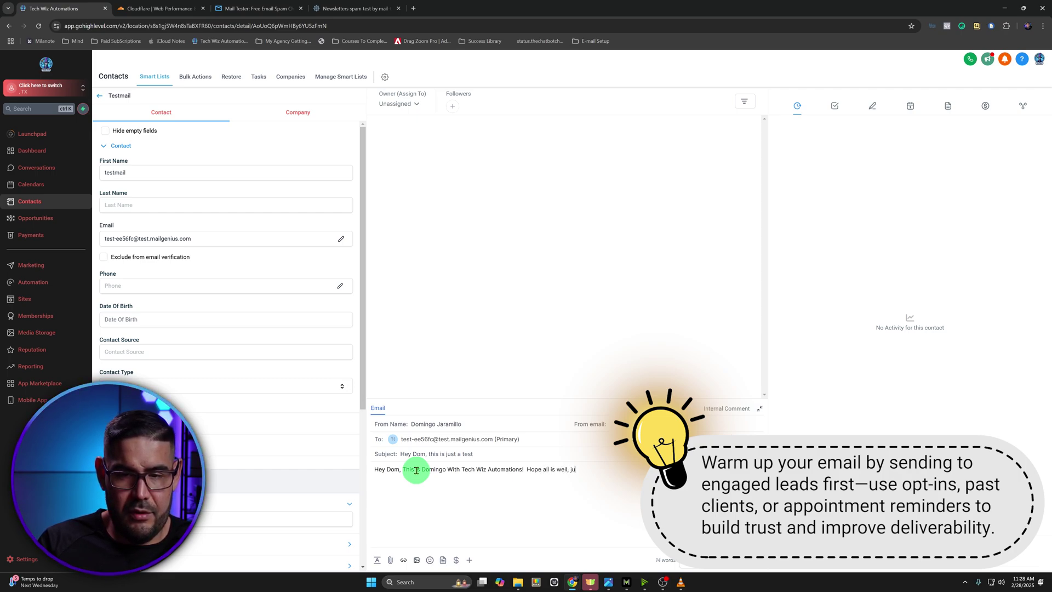
pyautogui.write('t wa we')
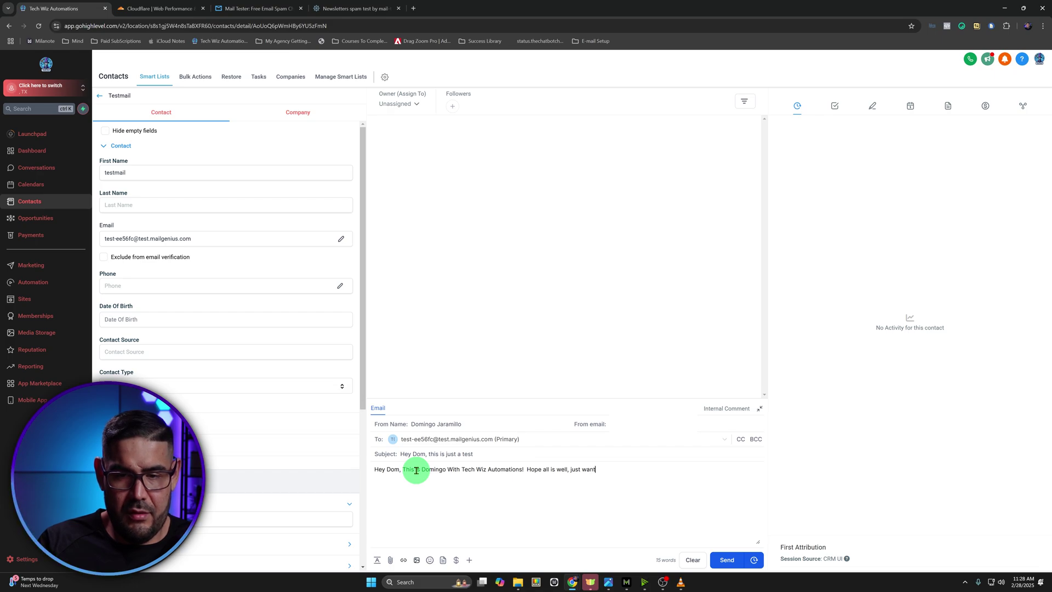
pyautogui.write('nted to fdo')
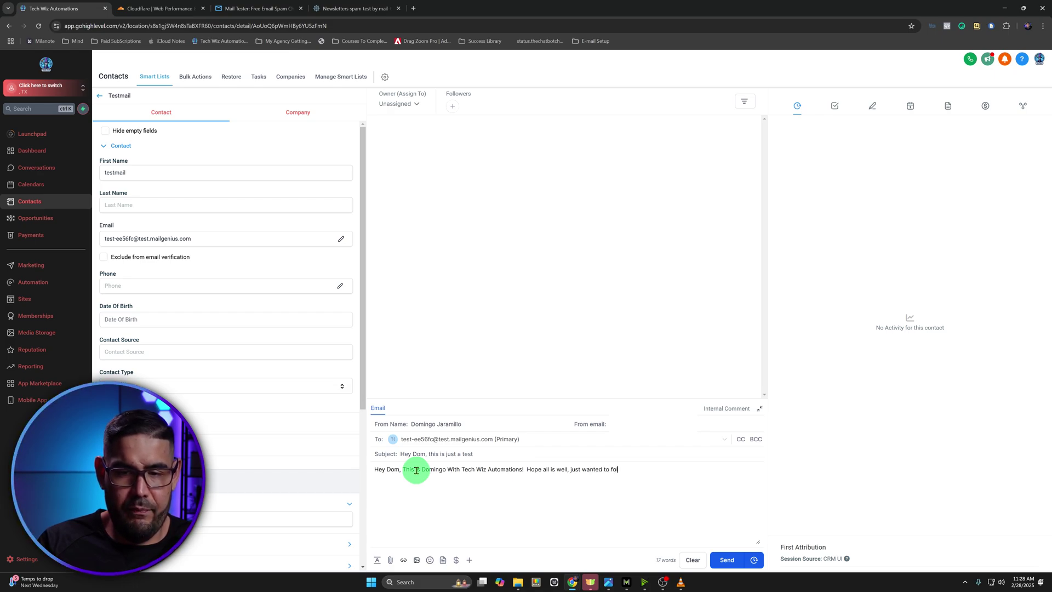
pyautogui.write('llowup and see if you were ready to buy my shit.')
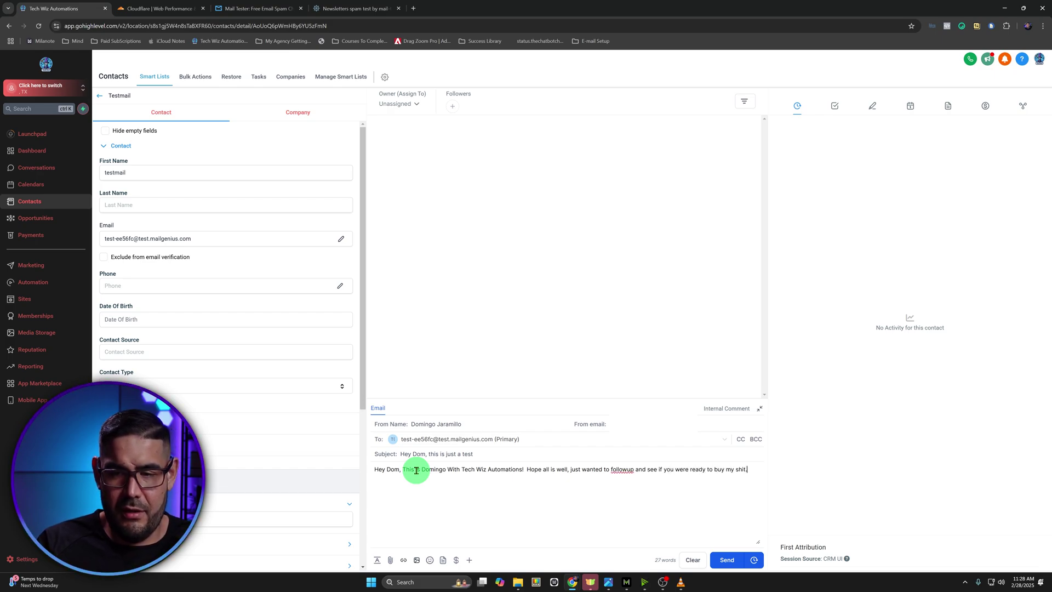
pyautogui.click(720, 559)
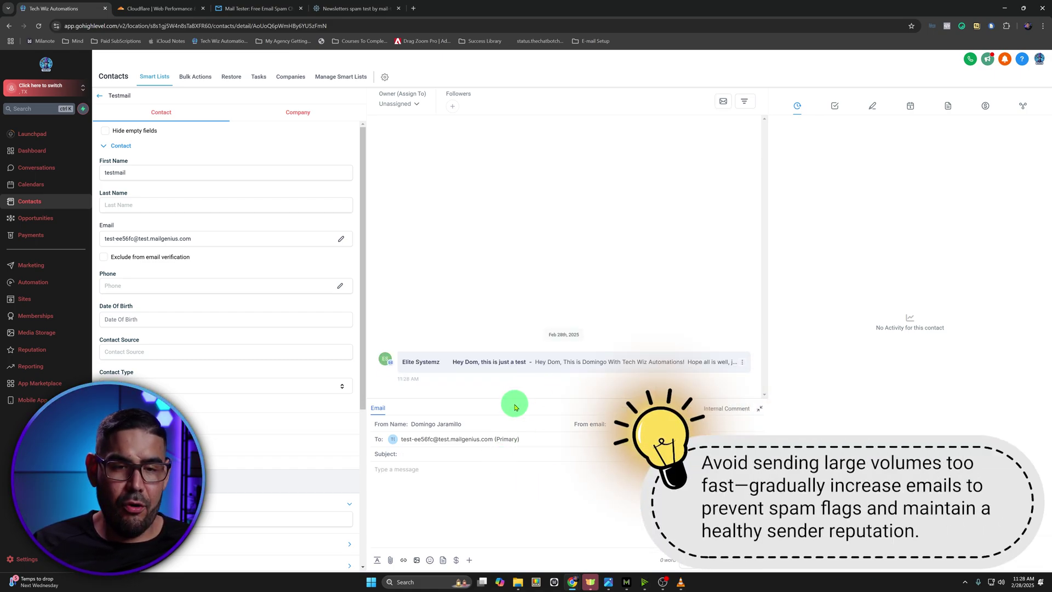
# Pass the MailGenius reCAPTCHA and run See Your Score for the sent test email
pyautogui.click(252, 8)
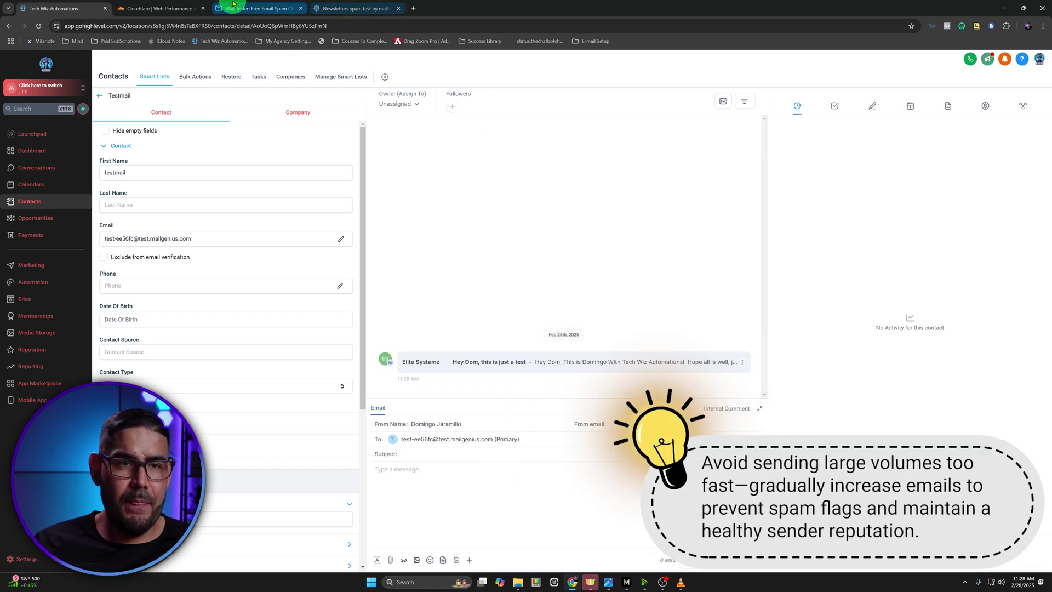
pyautogui.click(619, 249)
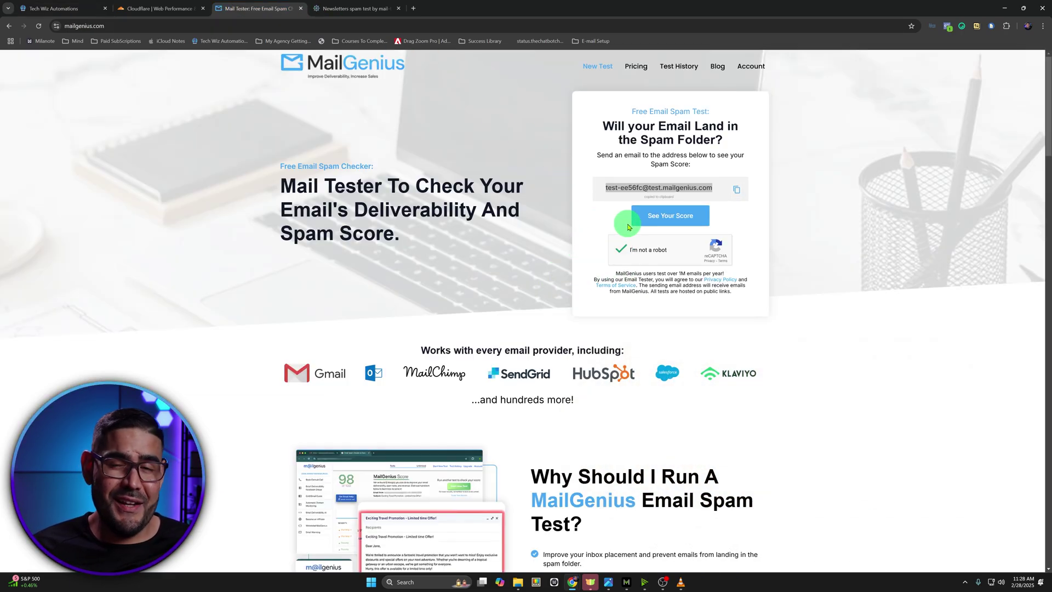
pyautogui.click(657, 214)
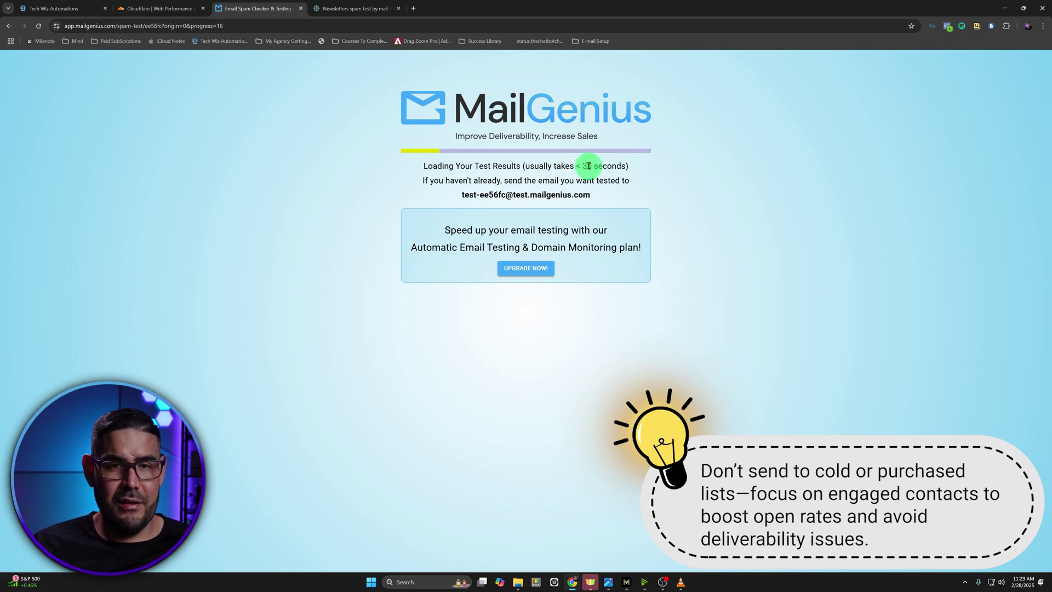
pyautogui.click(61, 8)
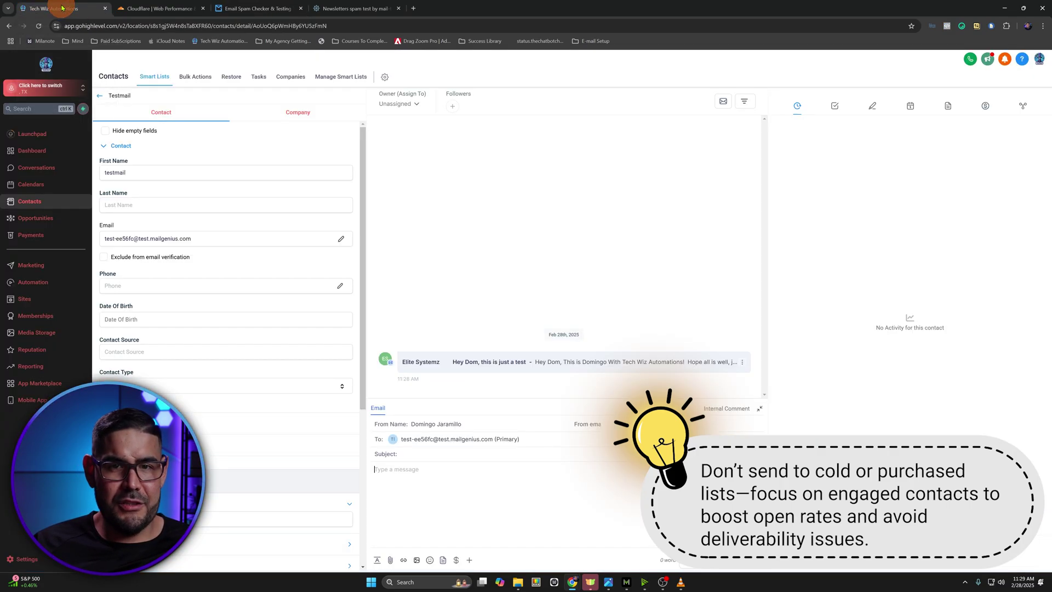
# Open Details for the sent test email from its message menu
pyautogui.click(743, 364)
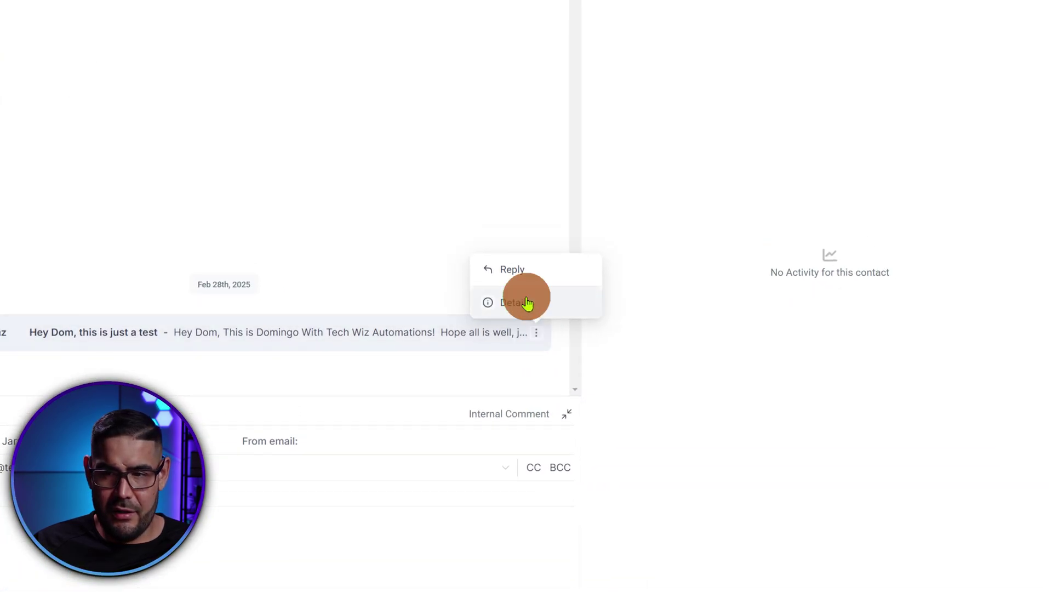
pyautogui.click(521, 270)
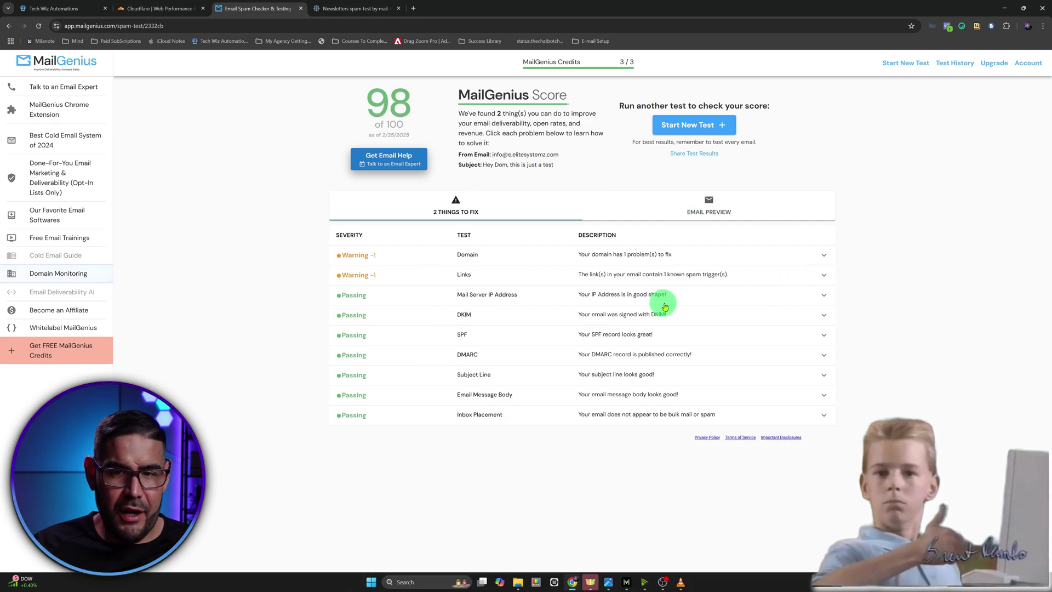
pyautogui.click(821, 275)
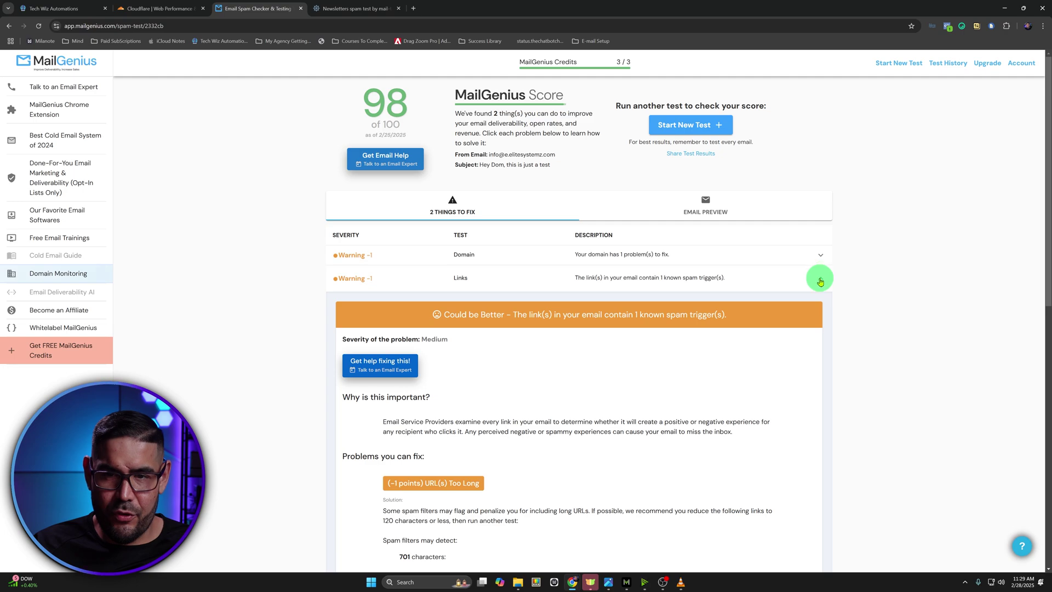
pyautogui.click(820, 280)
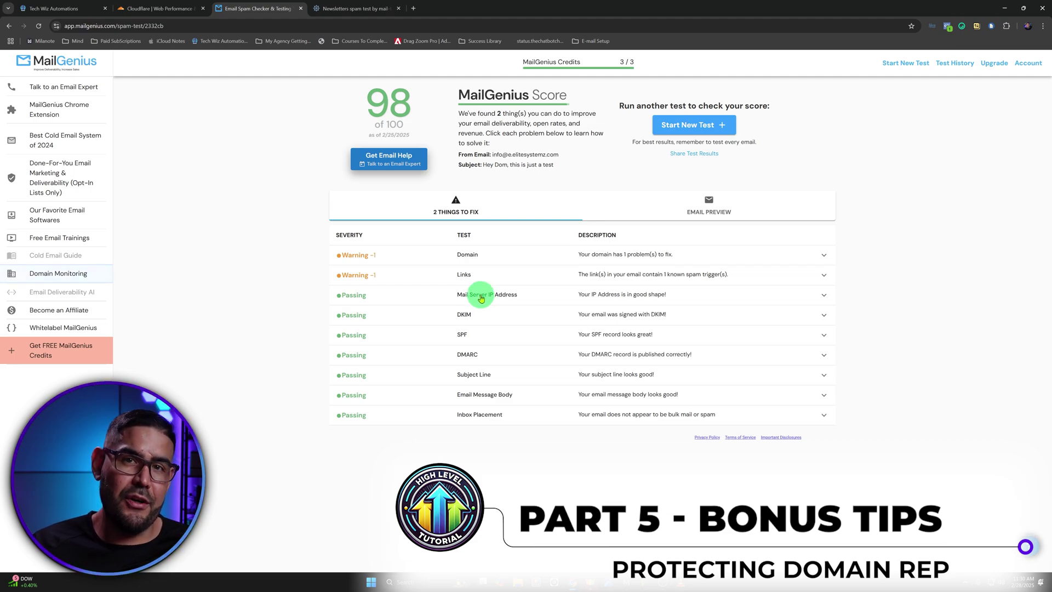
# Close the Message Details dialog and go to the Business Profile settings
pyautogui.click(91, 6)
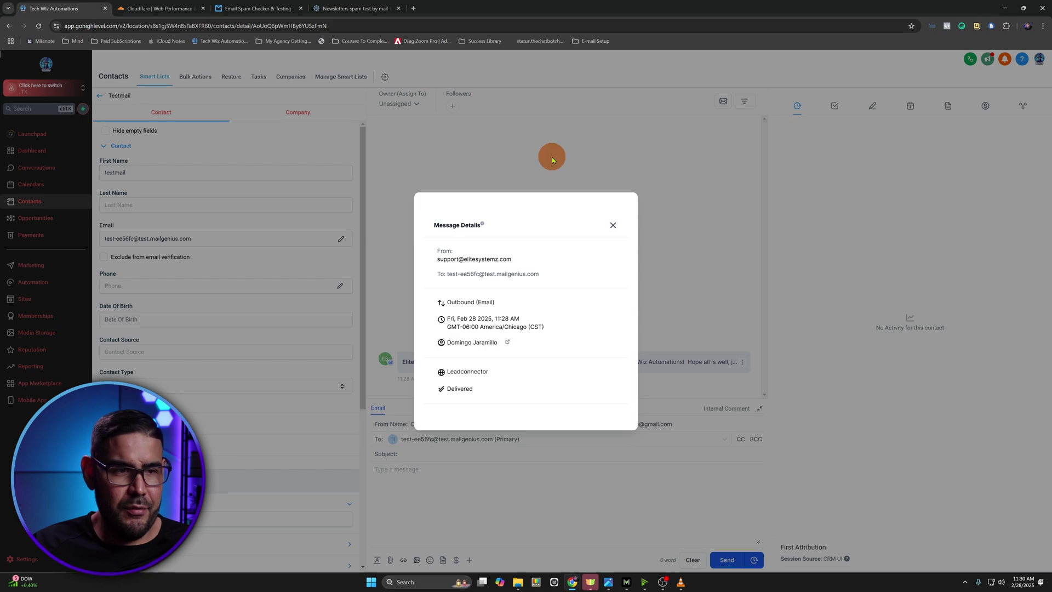
pyautogui.click(613, 228)
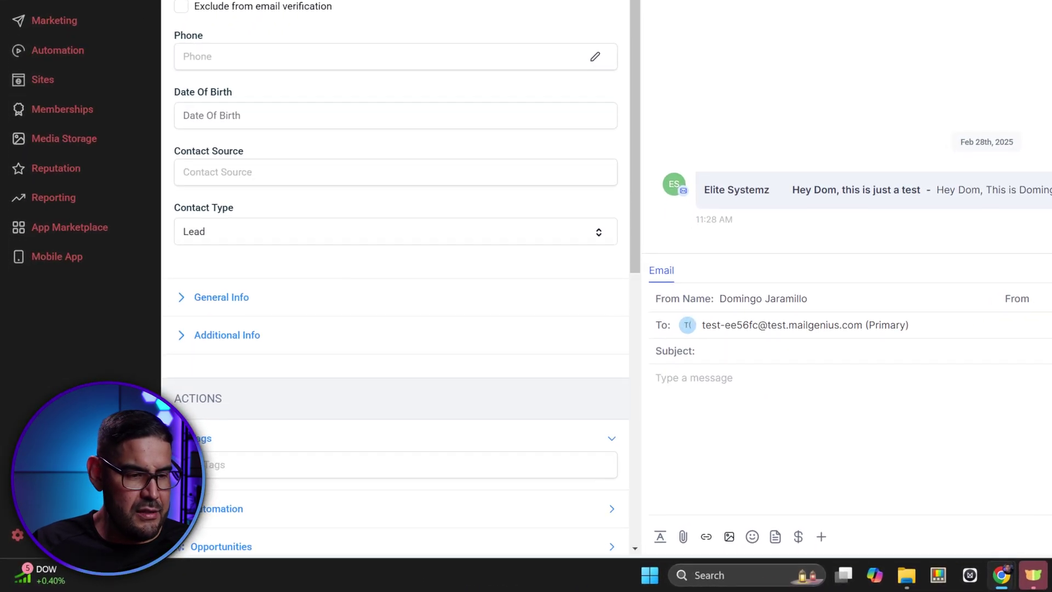
pyautogui.click(56, 535)
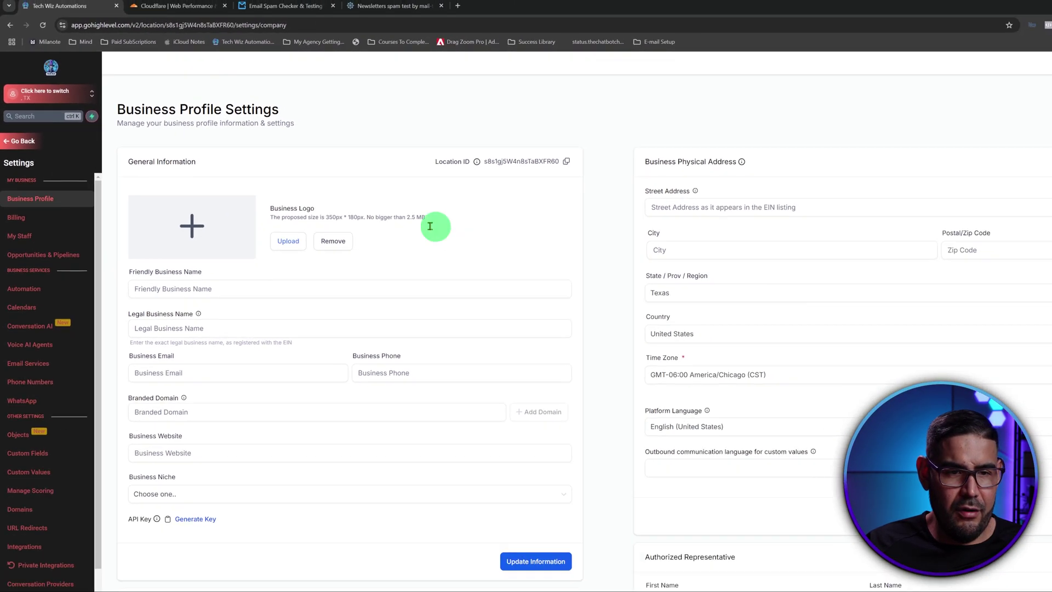
# Enable 'Mark Emails as Invalid due to Hard Bounce' and 'Verify Email Address when first email is sent'
pyautogui.scroll(-10, 873, 328)
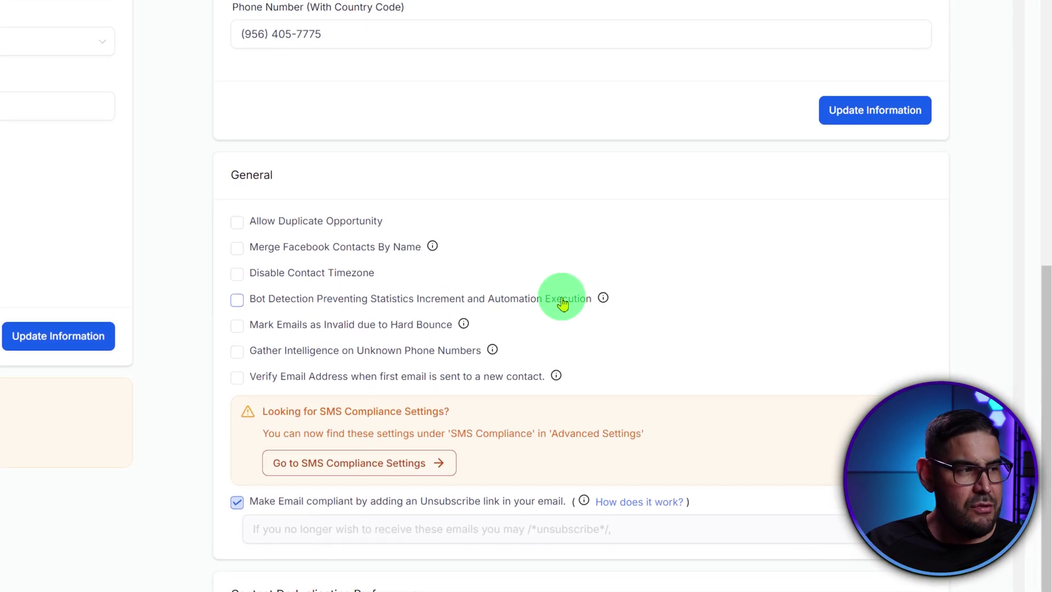
pyautogui.click(238, 327)
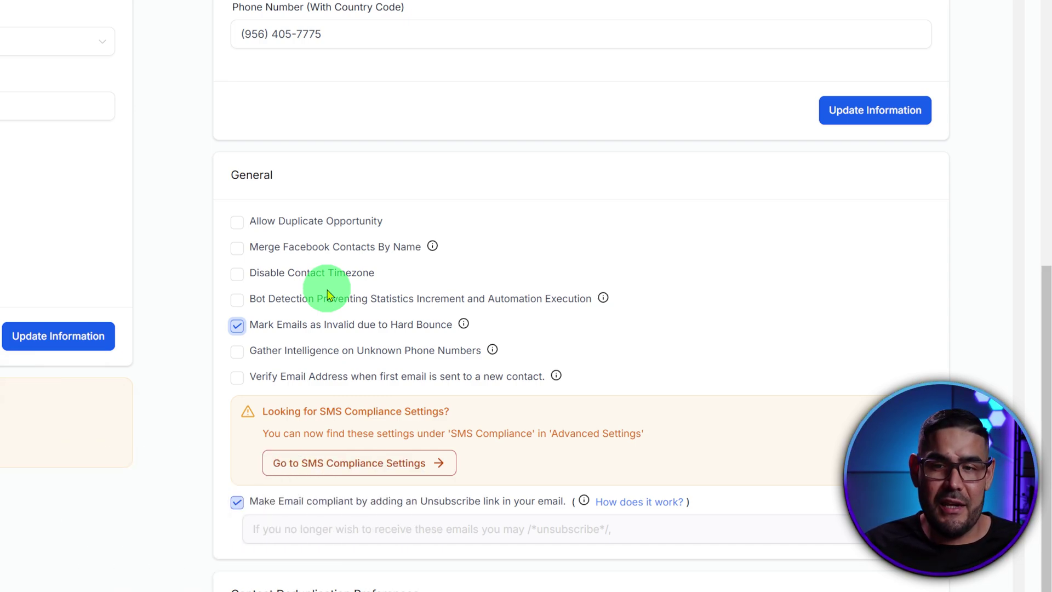
pyautogui.moveTo(464, 324)
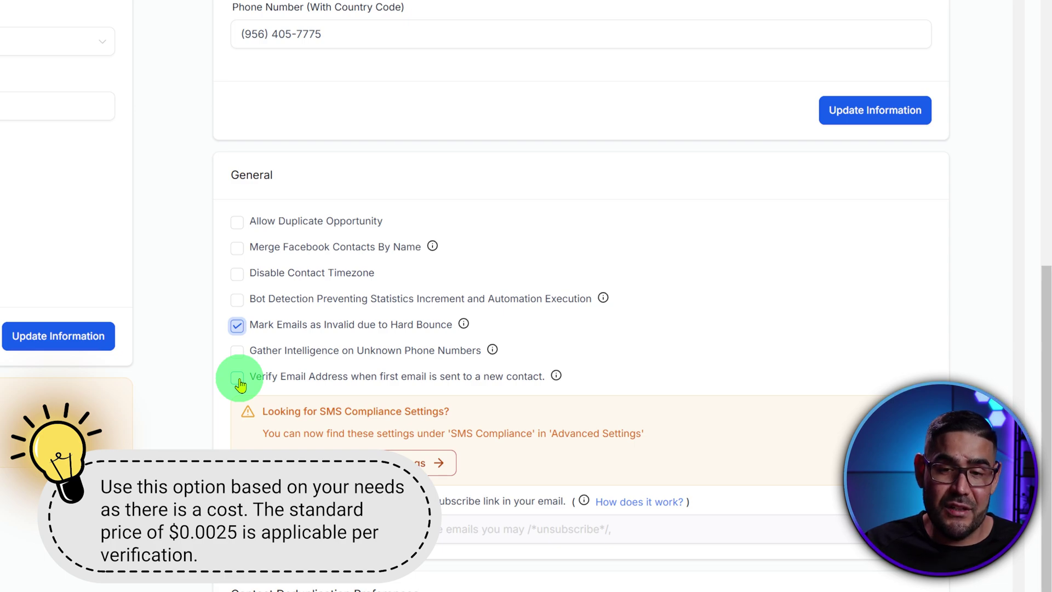
pyautogui.click(239, 382)
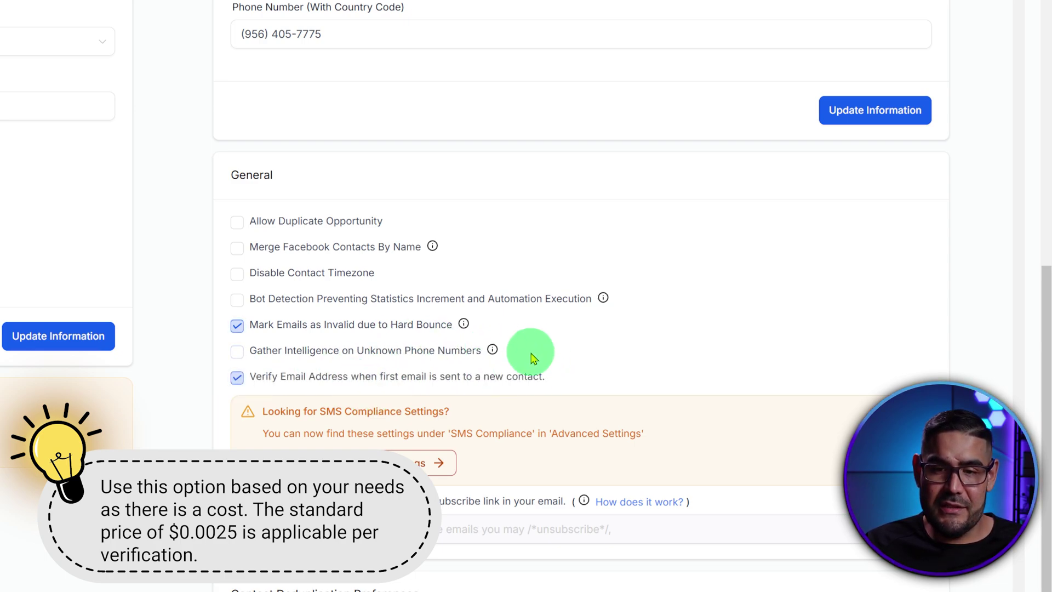